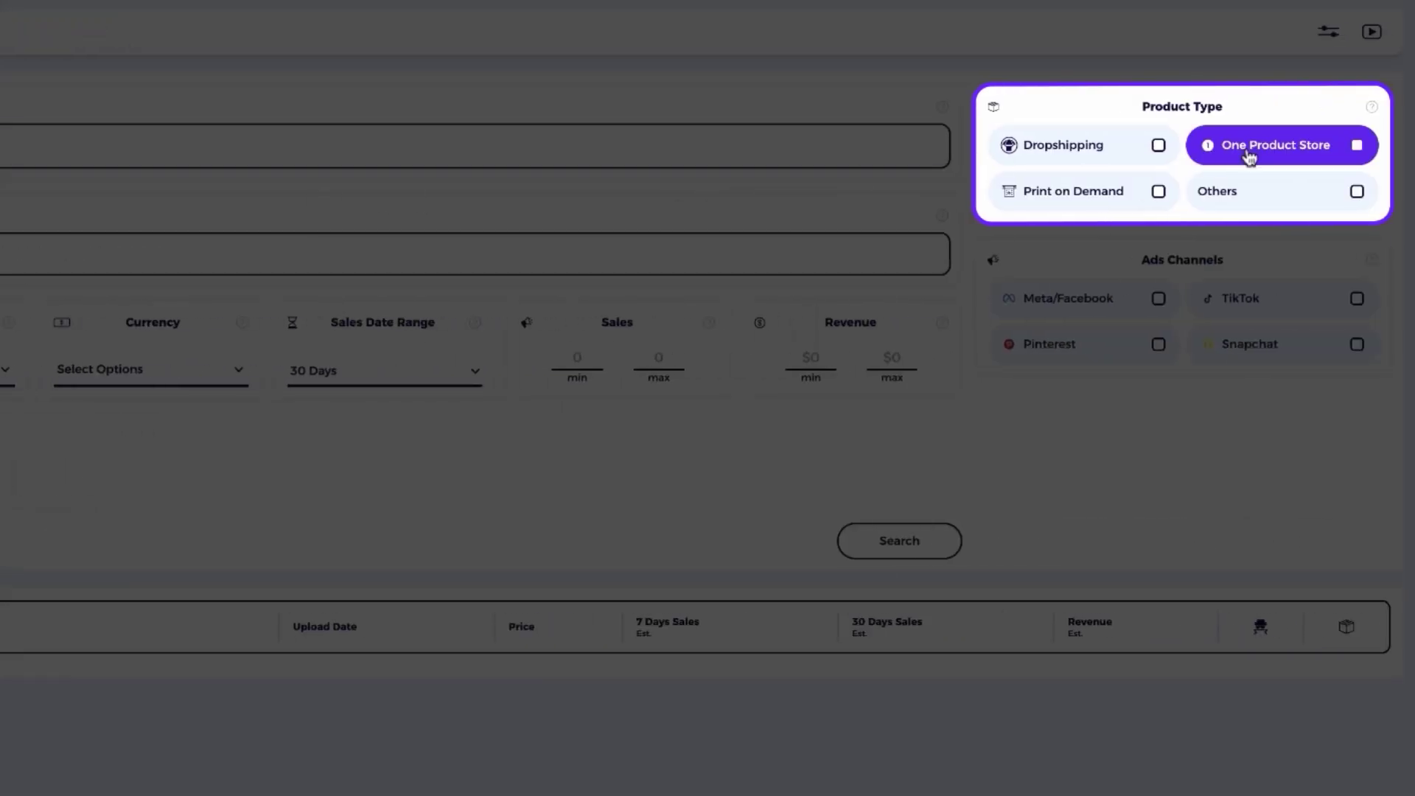
# Step: Filter the 'Sport' product search to One Product Store sellers and run it
pyautogui.click(1340, 164)
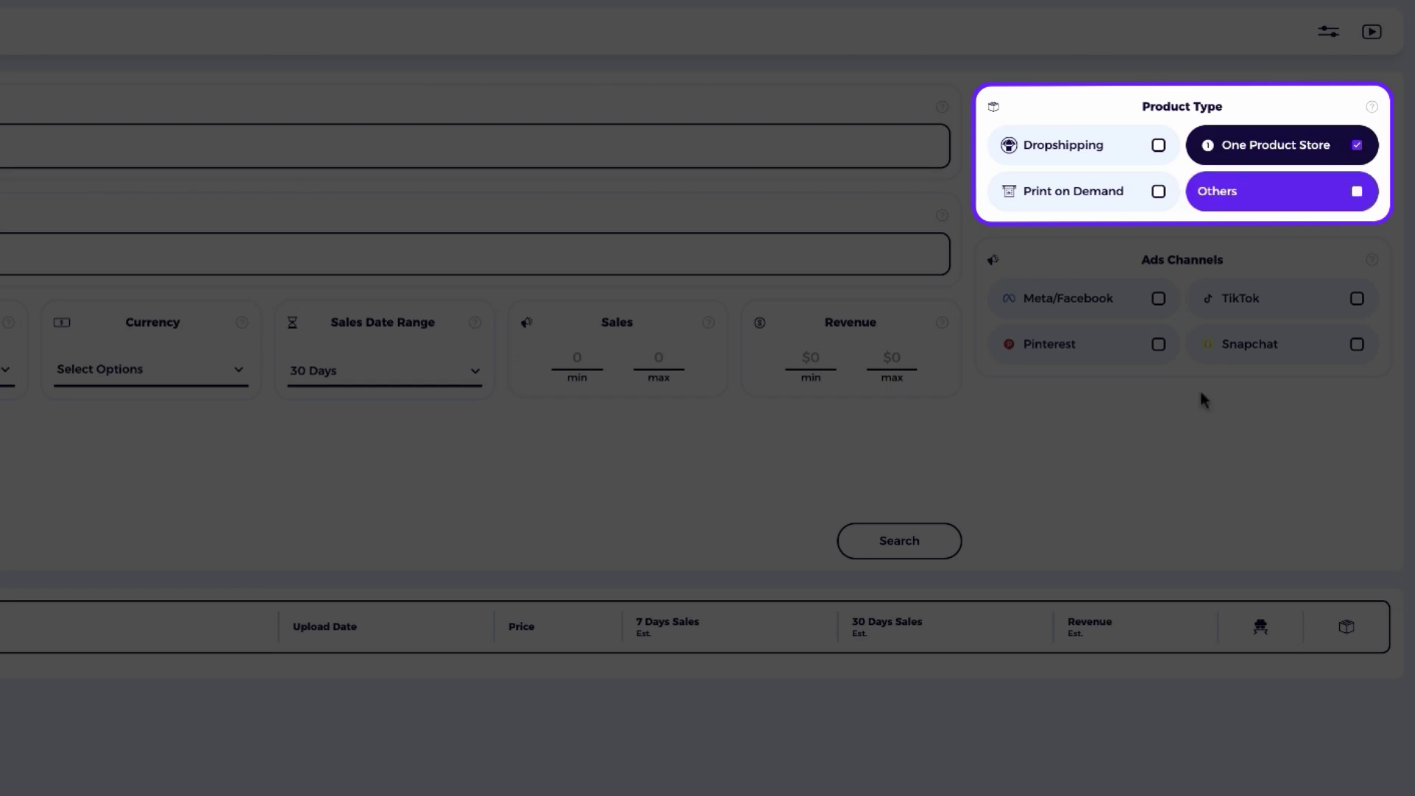
pyautogui.click(905, 546)
# Step: Scroll through the personalized pet product listings in the results table
pyautogui.scroll(-5, 1017, 413)
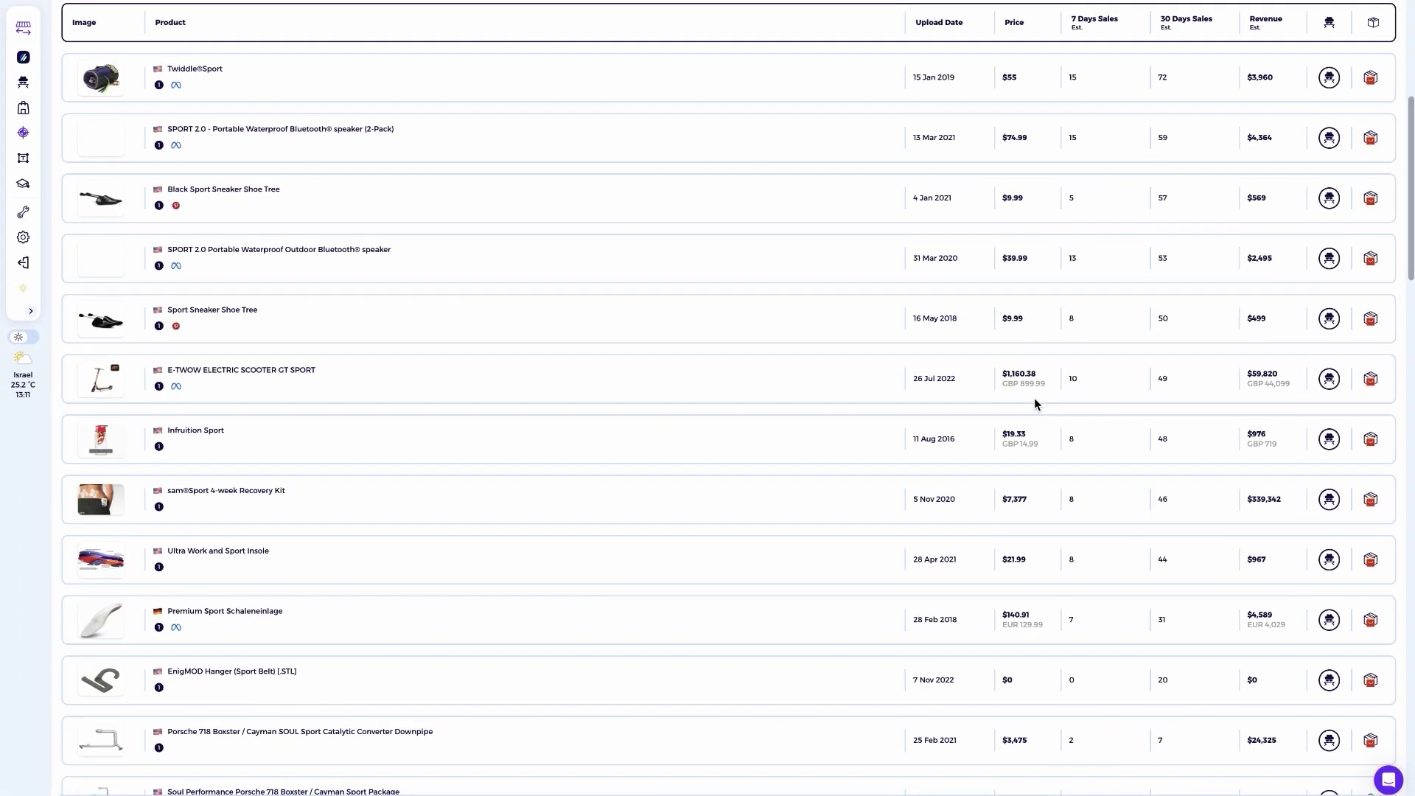
pyautogui.scroll(3, 1035, 399)
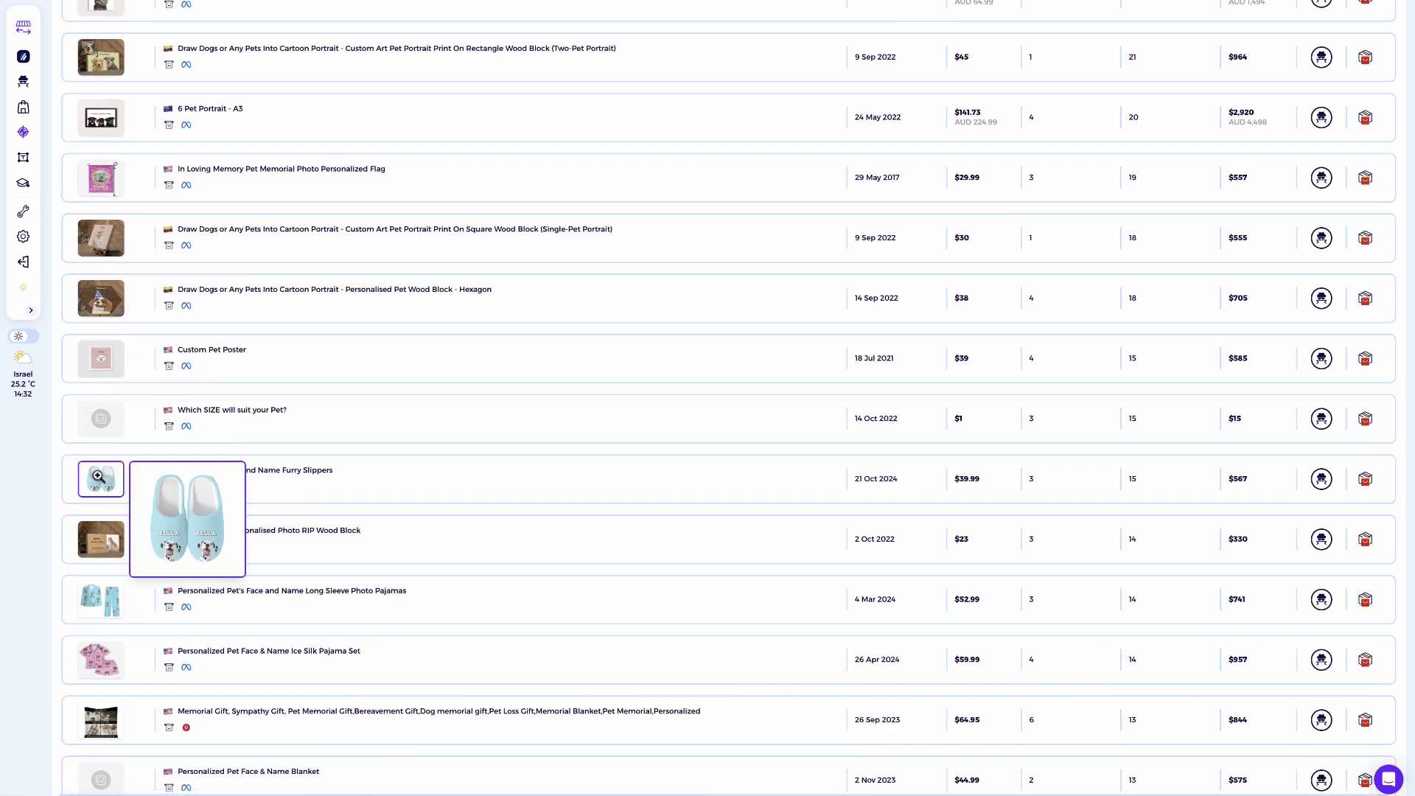
pyautogui.scroll(-1, 101, 479)
pyautogui.scroll(-9, 100, 479)
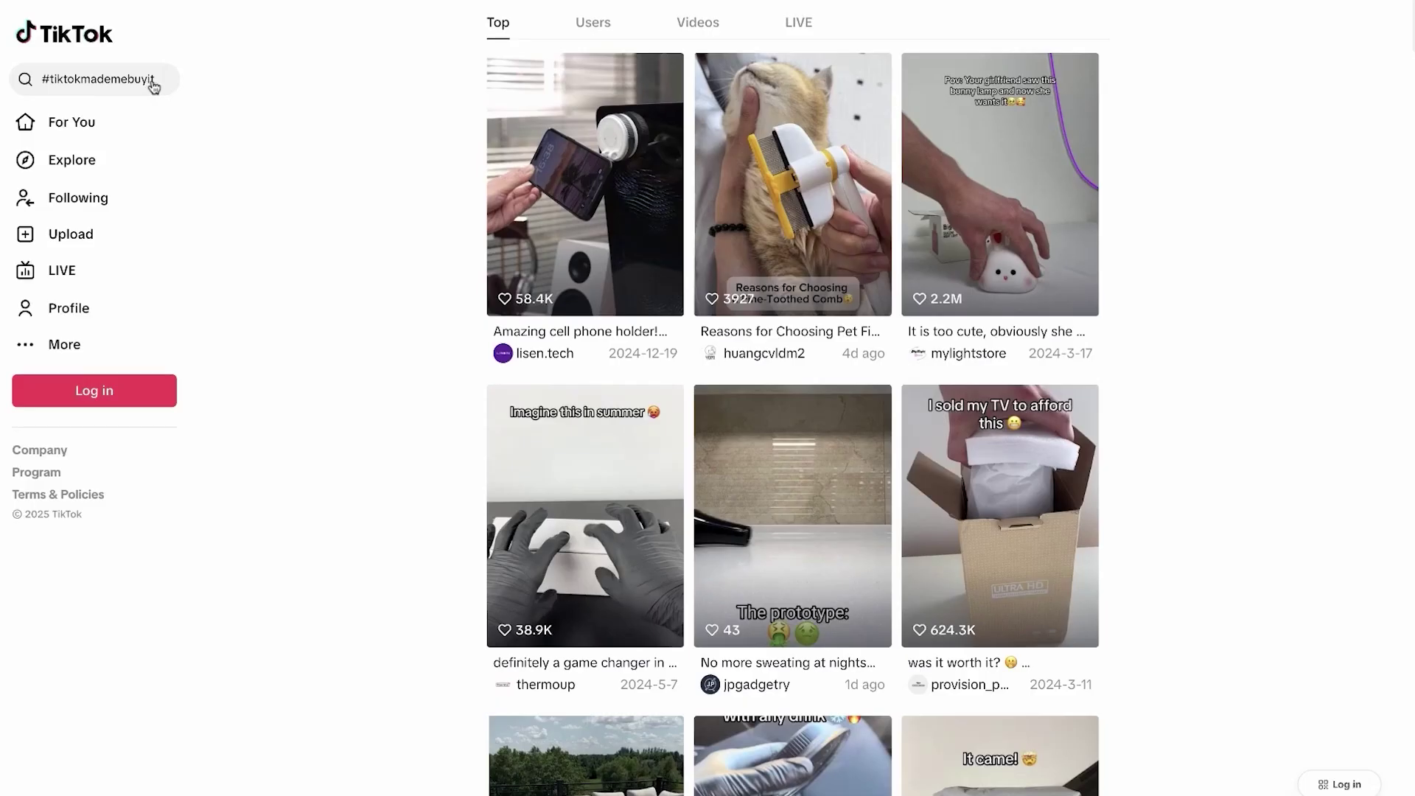
# Step: Check the #tiktokmademebuyit query, then scroll the results down to the ice ball maker video
pyautogui.click(154, 87)
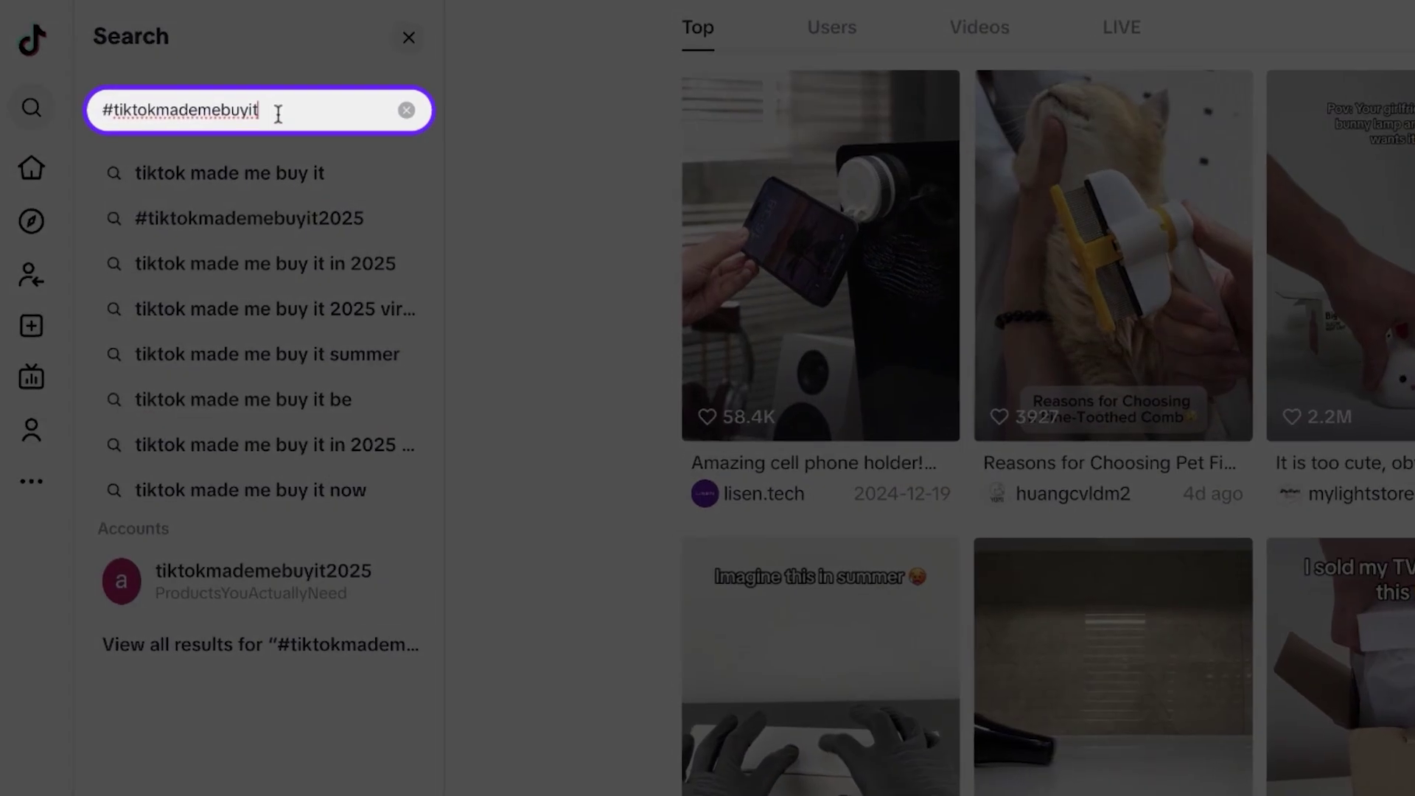
pyautogui.moveTo(199, 82); pyautogui.dragTo(82, 76)
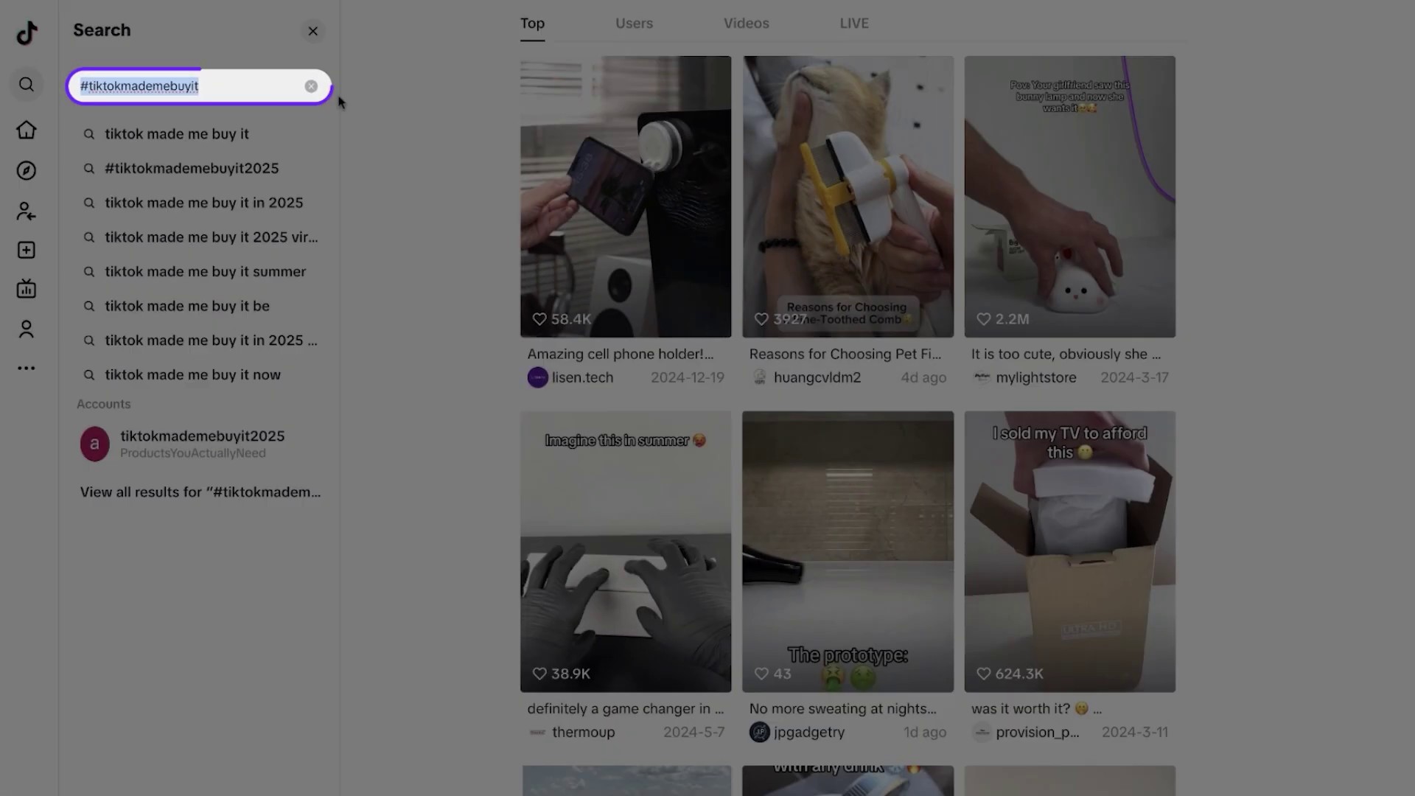
pyautogui.click(449, 122)
pyautogui.scroll(-3, 387, 286)
pyautogui.scroll(-4, 388, 293)
pyautogui.scroll(-5, 820, 352)
pyautogui.scroll(-15, 582, 546)
pyautogui.scroll(-20, 1177, 572)
pyautogui.scroll(-3, 1177, 580)
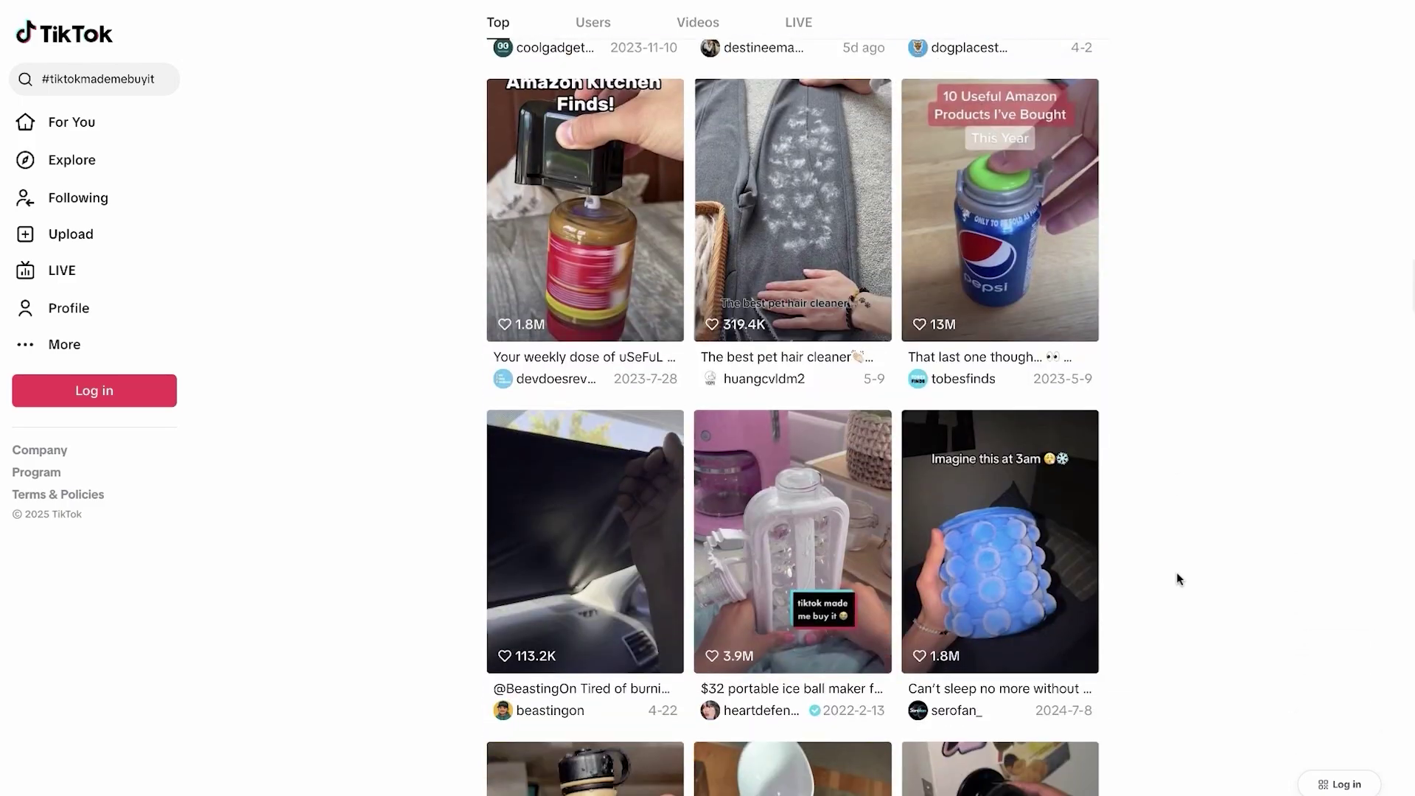
# Step: Watch the $32 ice ball maker video and the next mini printer video, then close the player
pyautogui.click(790, 582)
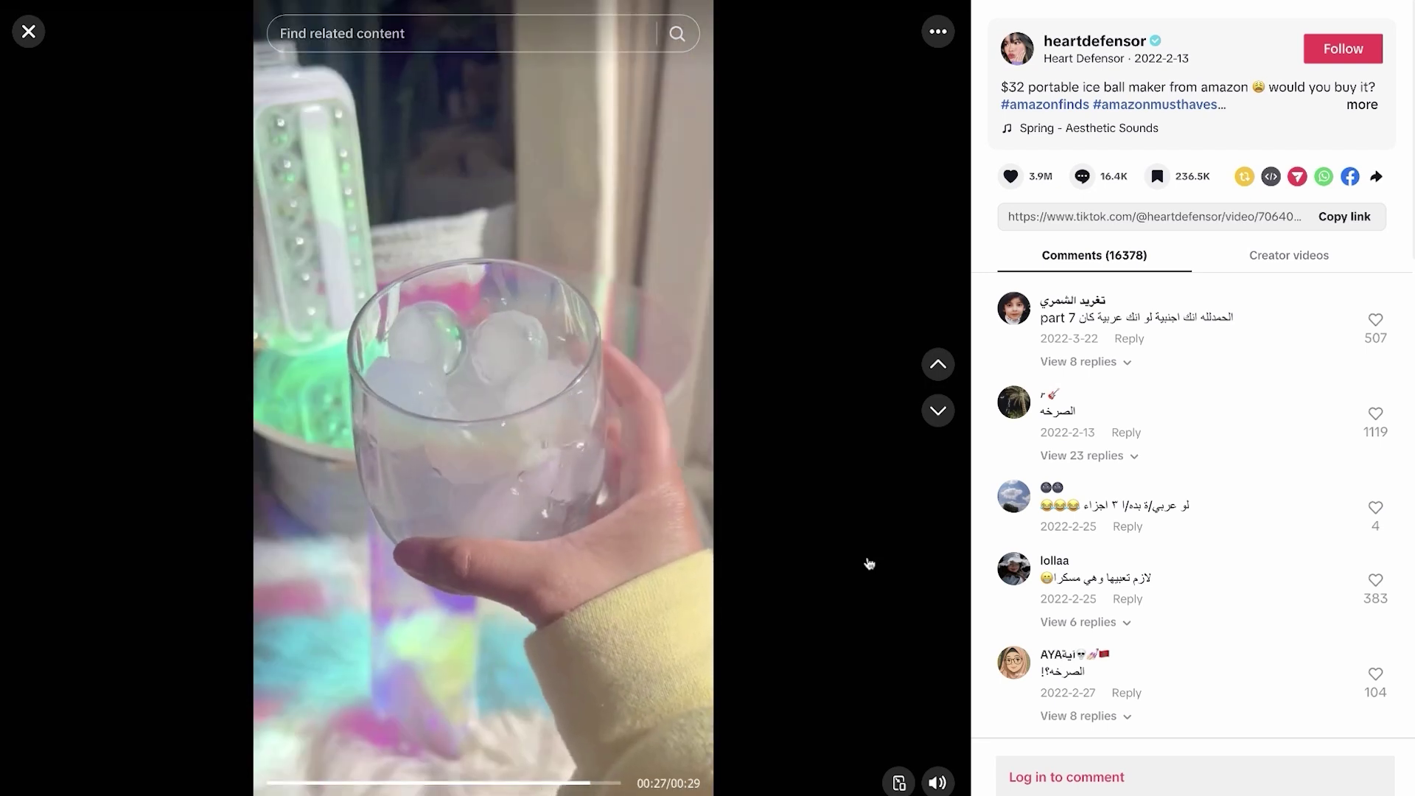
pyautogui.scroll(-1, 550, 645)
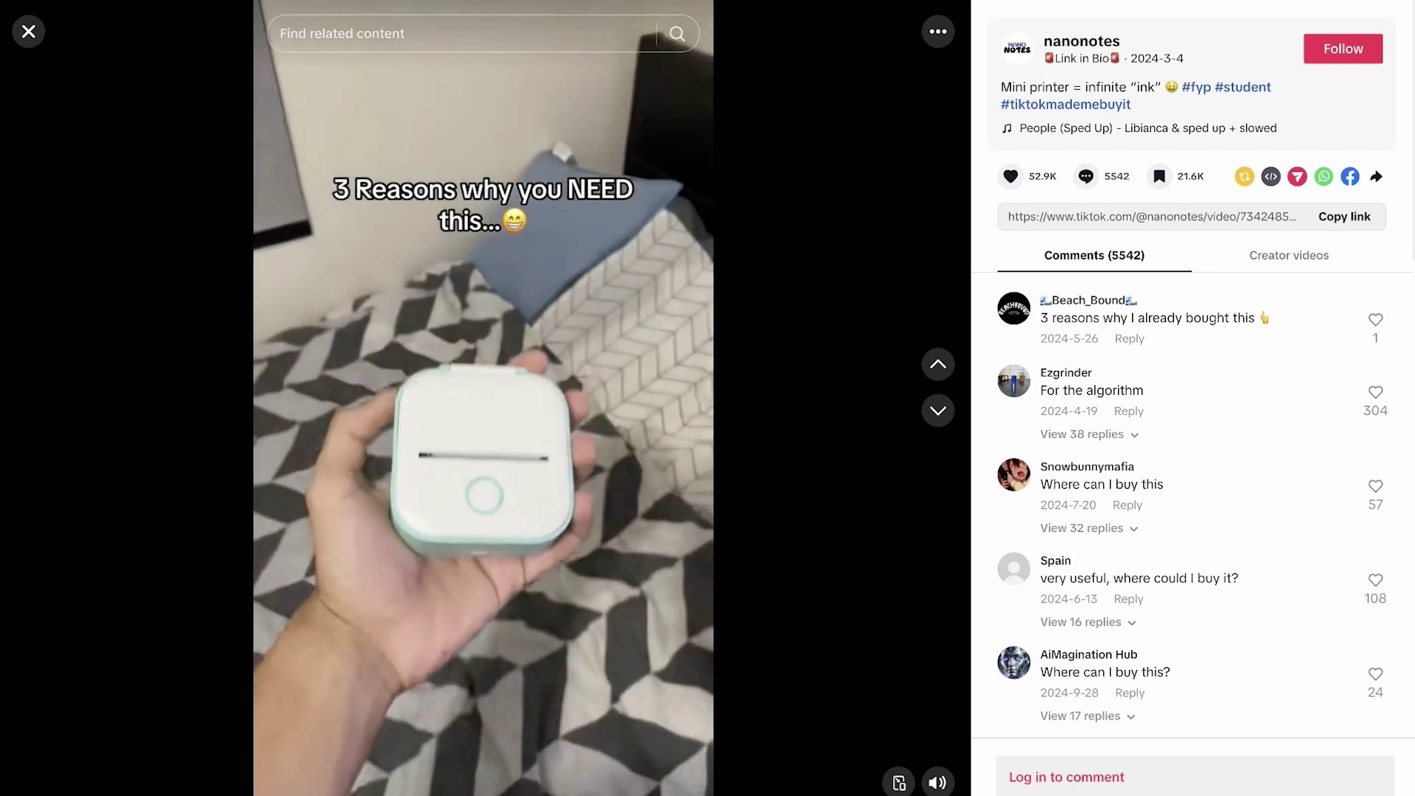
pyautogui.press('Escape')
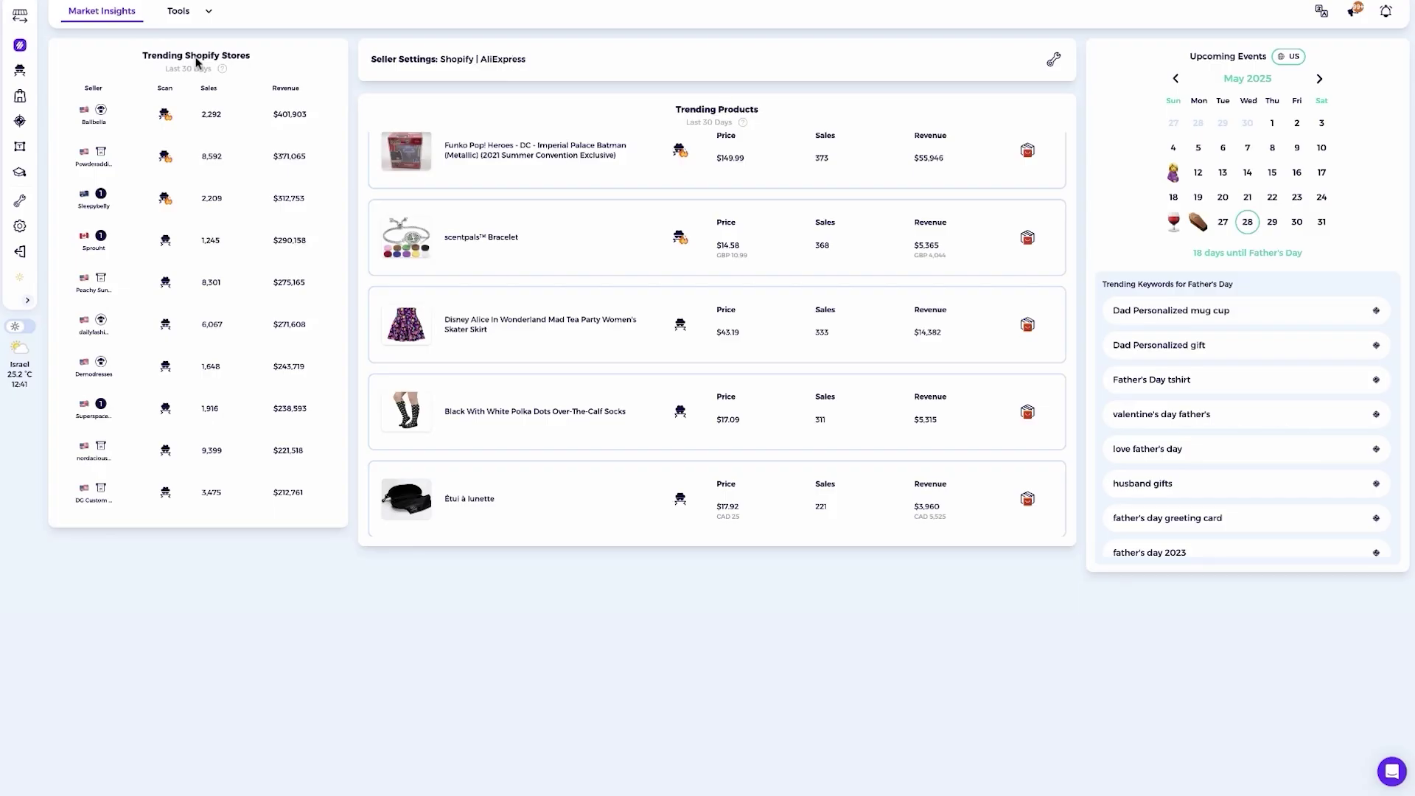
# Step: Go to Product Explorer and add 'Portable Ice Ball Maker' as a search keyword
pyautogui.click(22, 15)
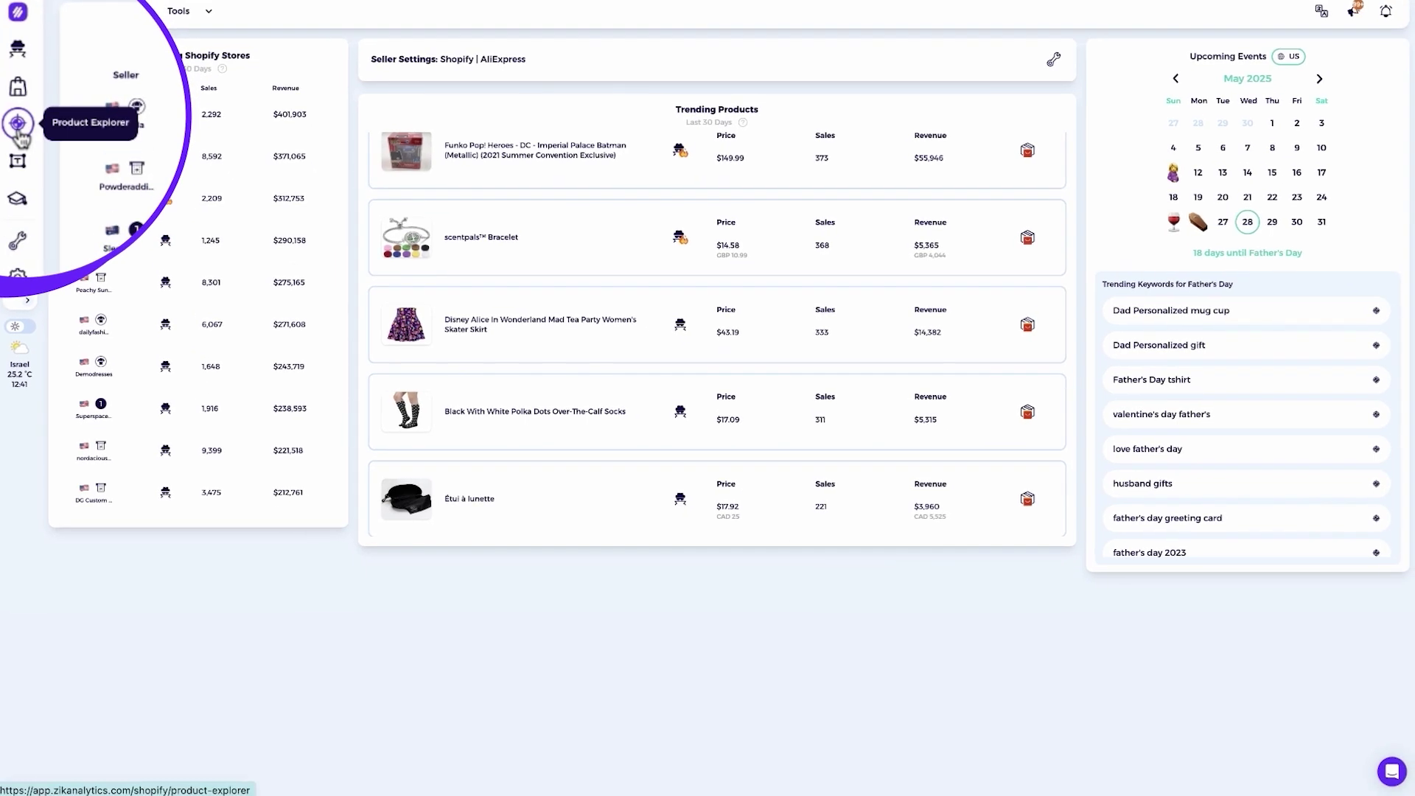
pyautogui.click(19, 132)
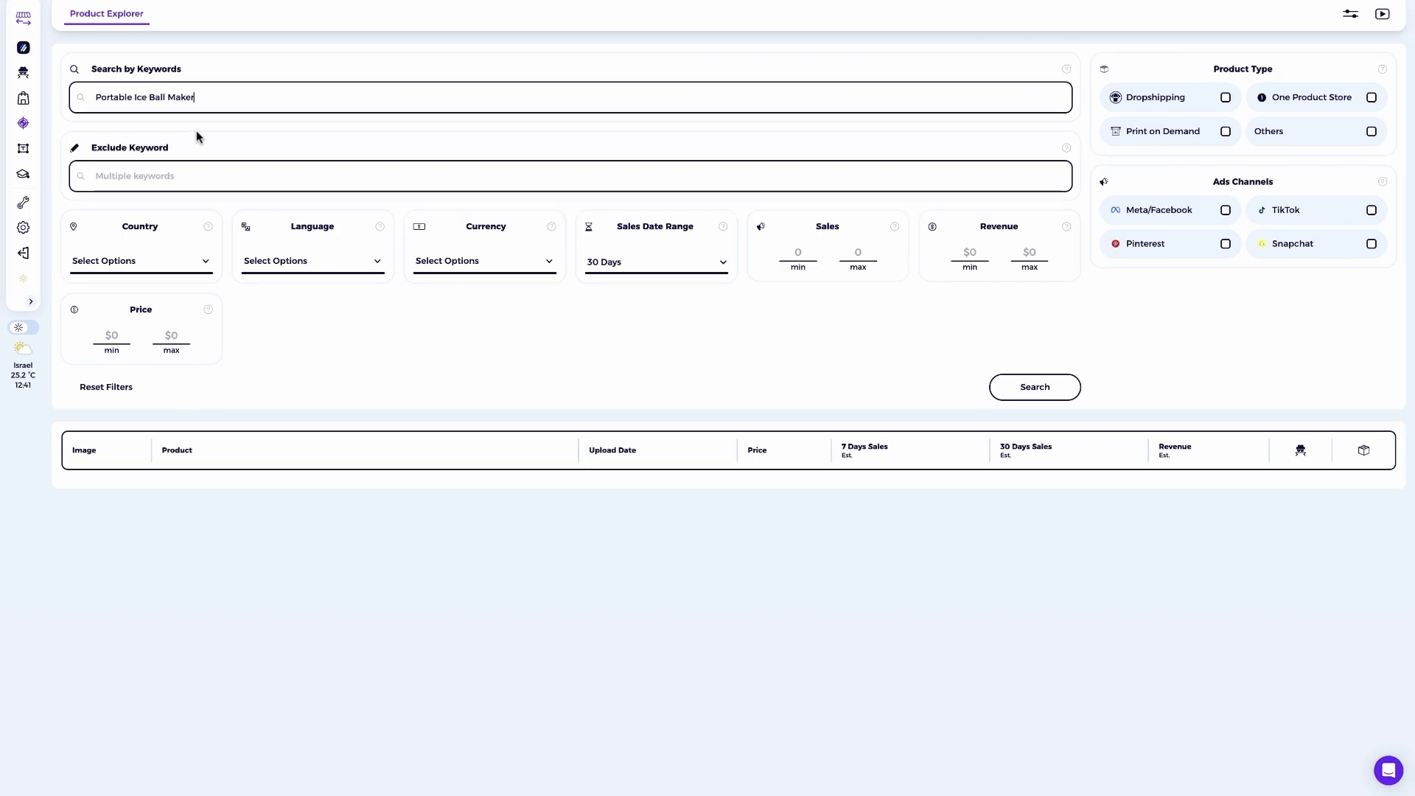
pyautogui.press('Return')
# Step: Run the search, listing ice ball makers led by a $23.87 2-in-1 model
pyautogui.click(1035, 388)
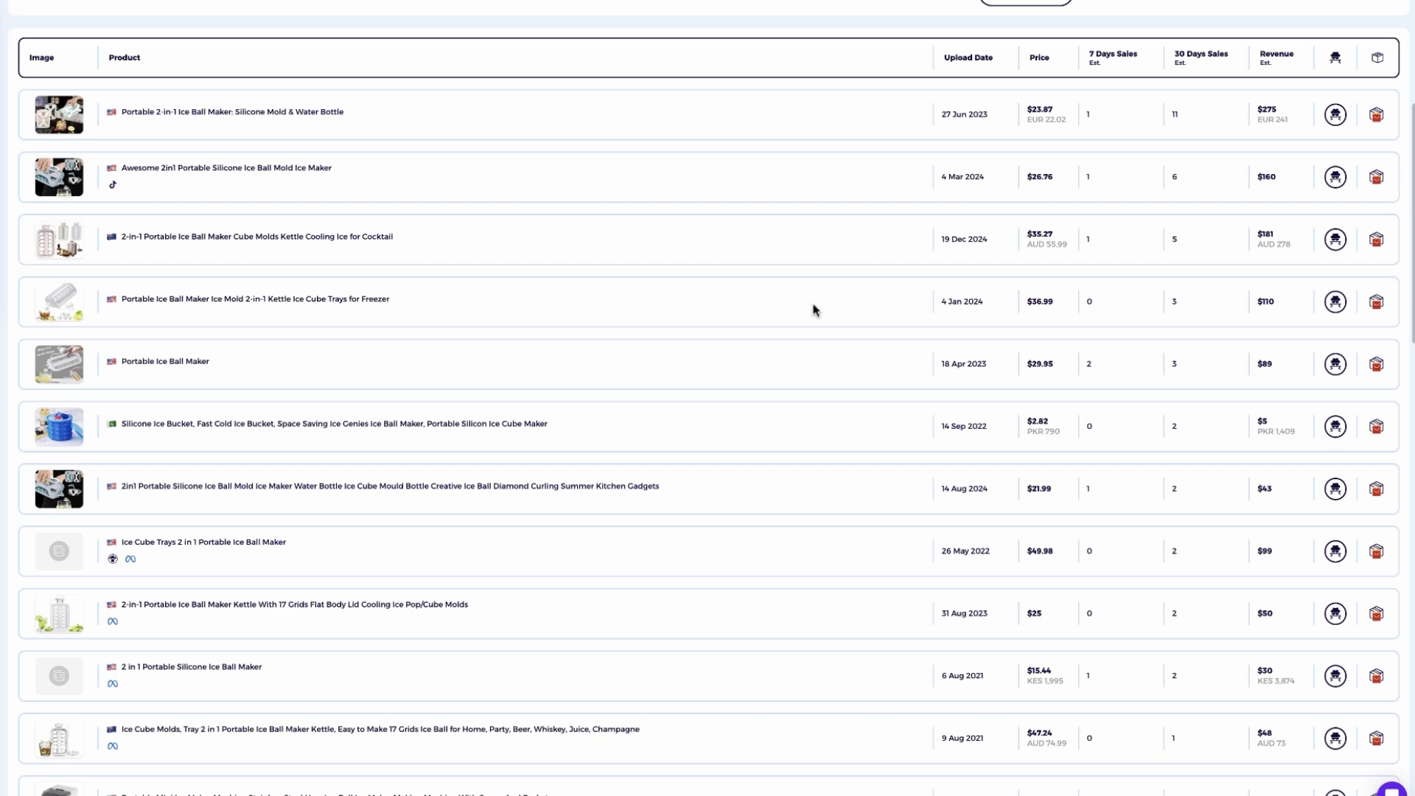
# Step: Analyze the store behind the top ice ball maker listing ($24,900 estimated revenue)
pyautogui.scroll(5, 814, 310)
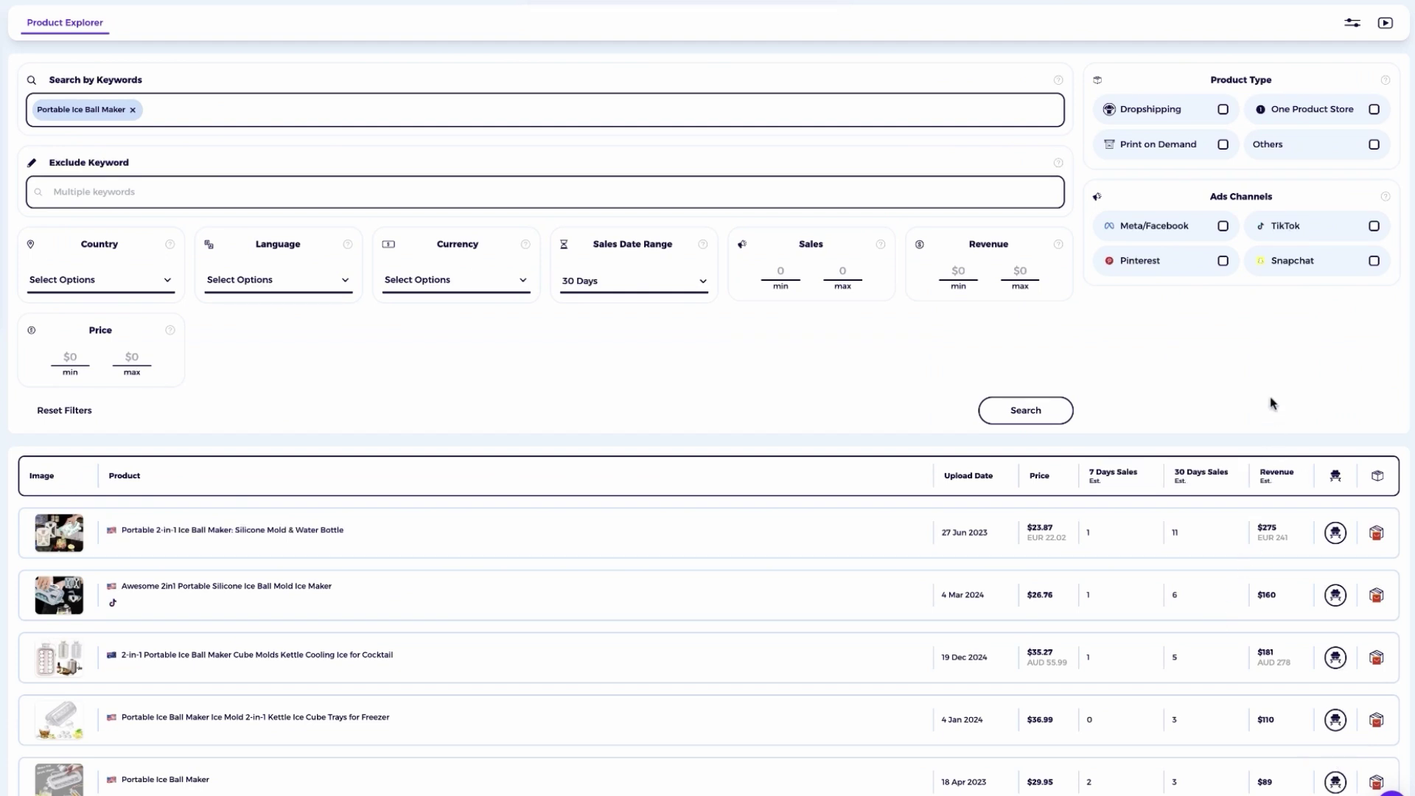
pyautogui.scroll(-2, 1273, 403)
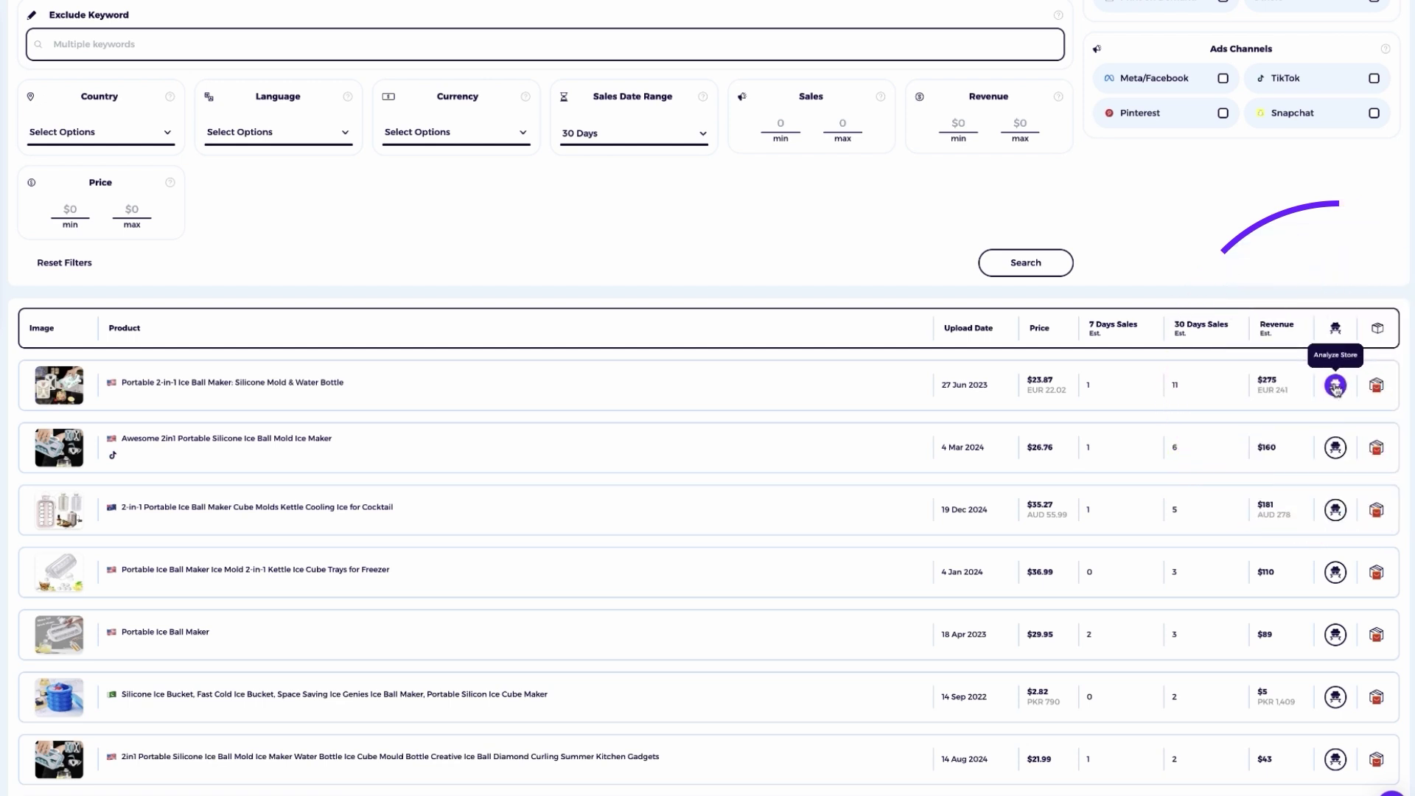
pyautogui.click(1335, 385)
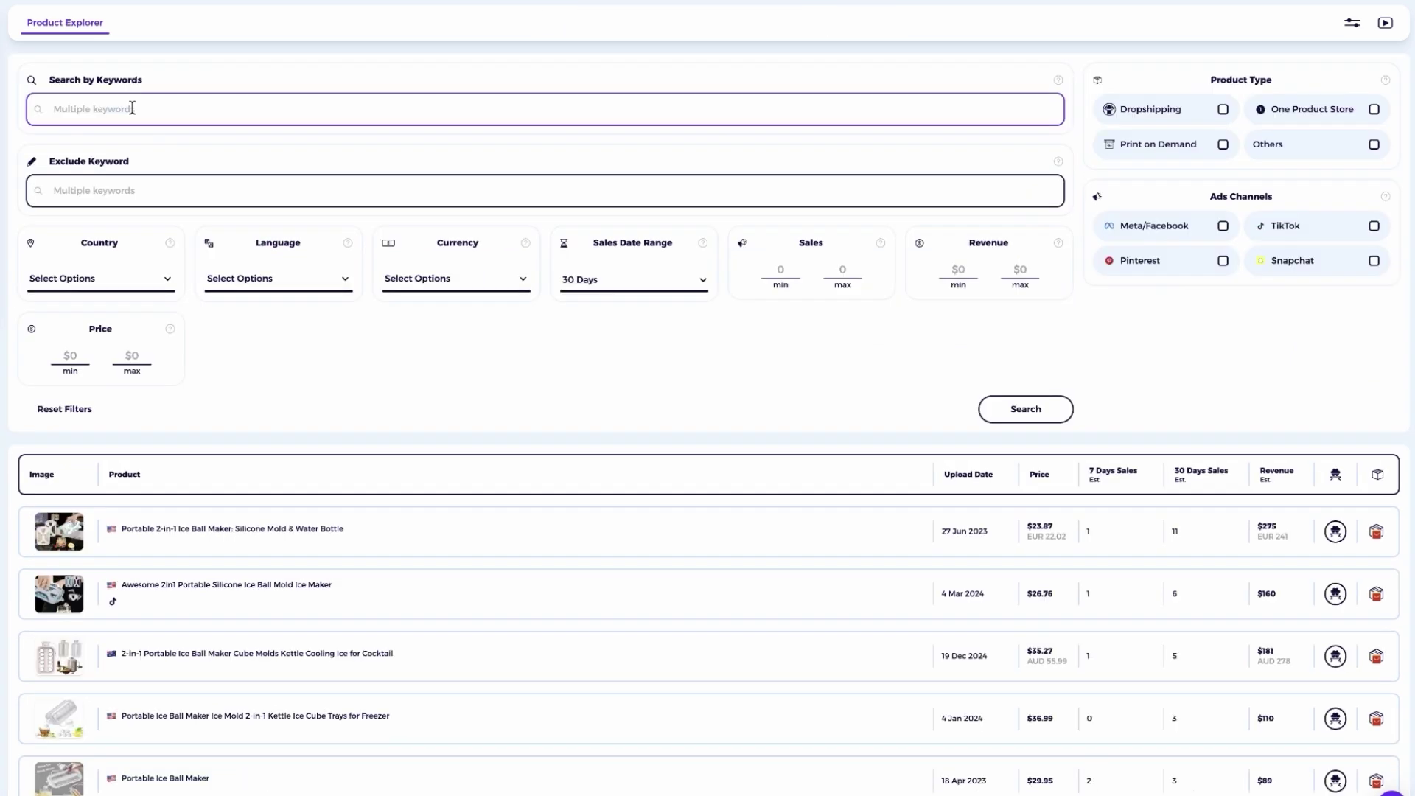
# Step: Search for 'Mini Printer' and review results led by the $38.99 Inkless Mini Printer
pyautogui.click(132, 109)
pyautogui.write('Mini Printer')
pyautogui.press('Return')
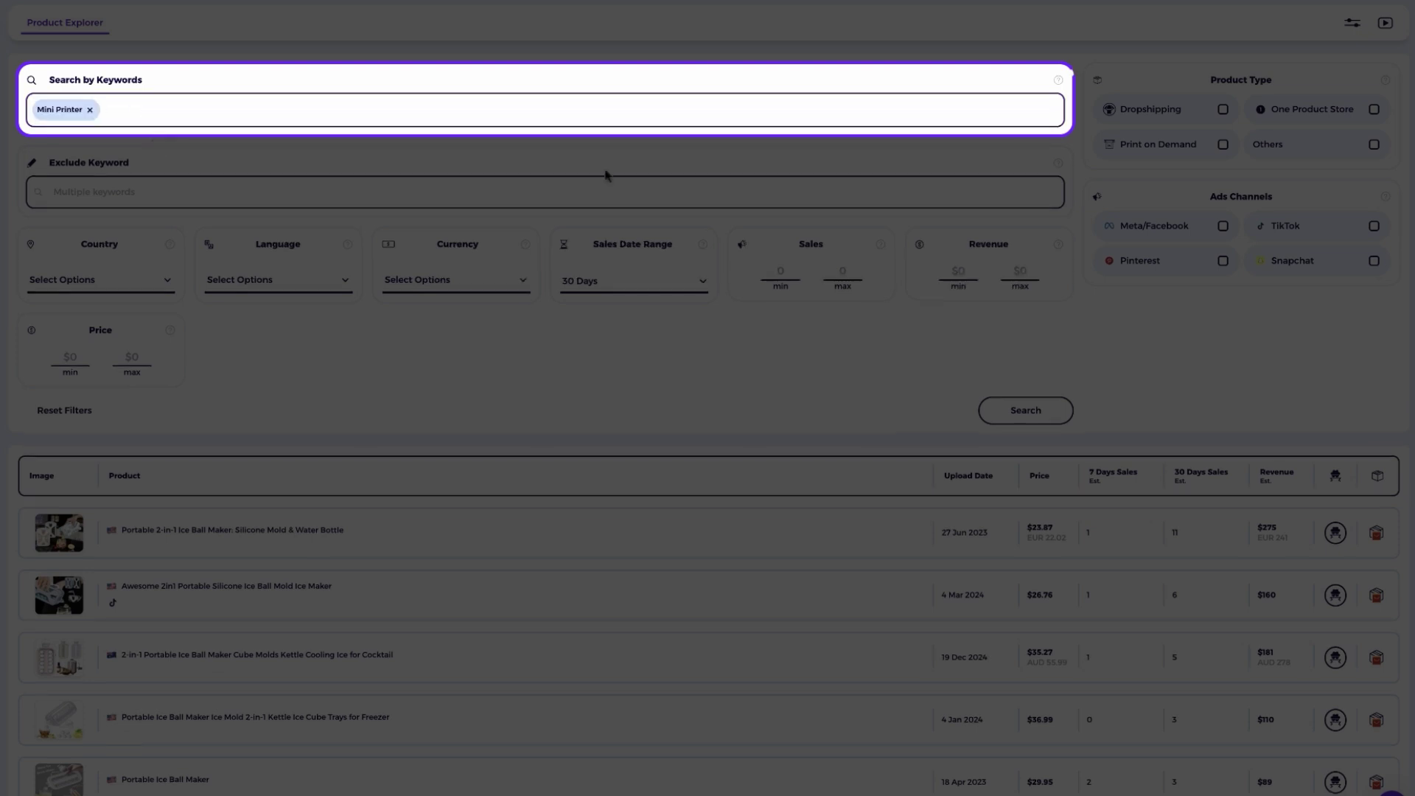
pyautogui.click(1023, 410)
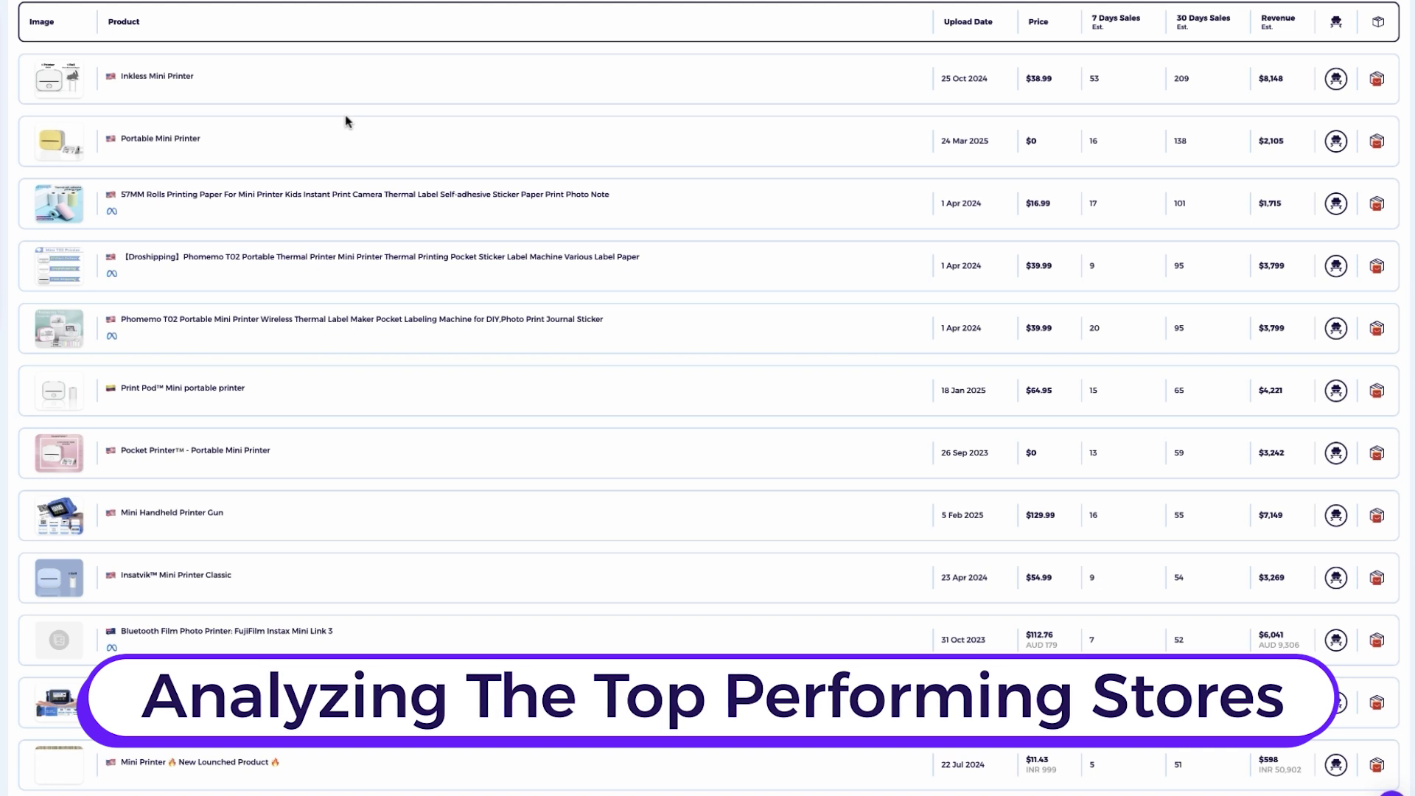
pyautogui.scroll(3, 883, 542)
pyautogui.scroll(-1, 882, 542)
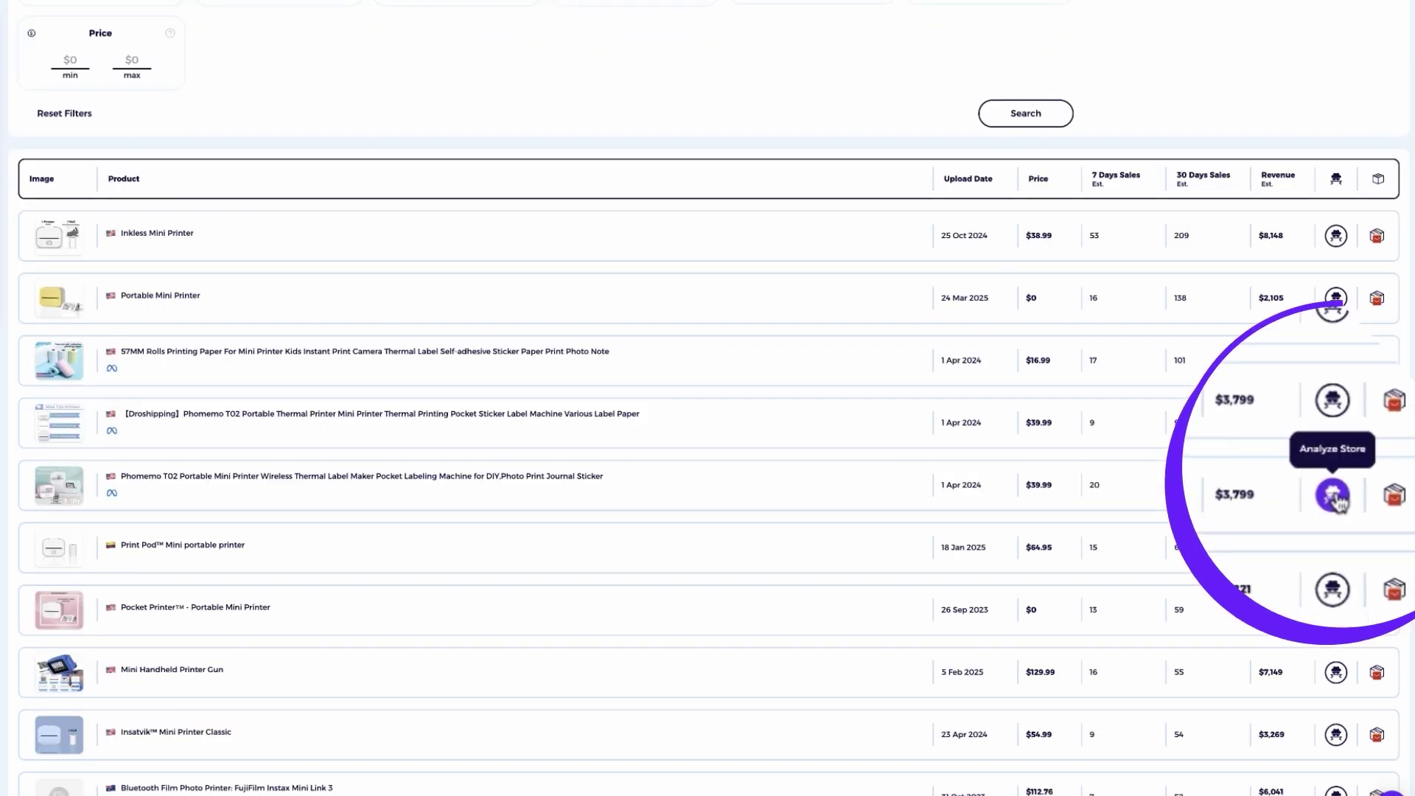
# Step: Analyze the fifth listing's Brilliant Printer store and review its installed Shopify apps list
pyautogui.click(1337, 486)
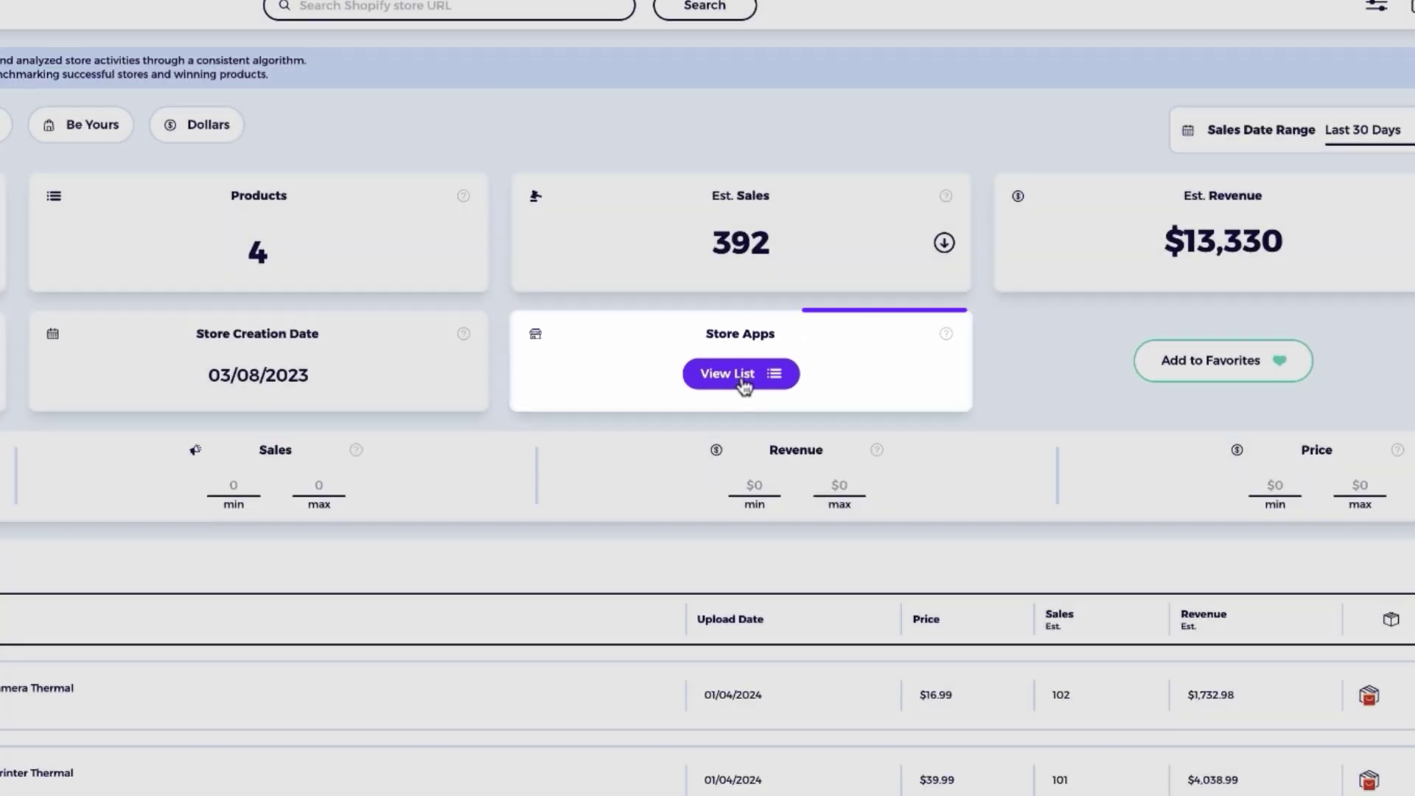
pyautogui.click(706, 398)
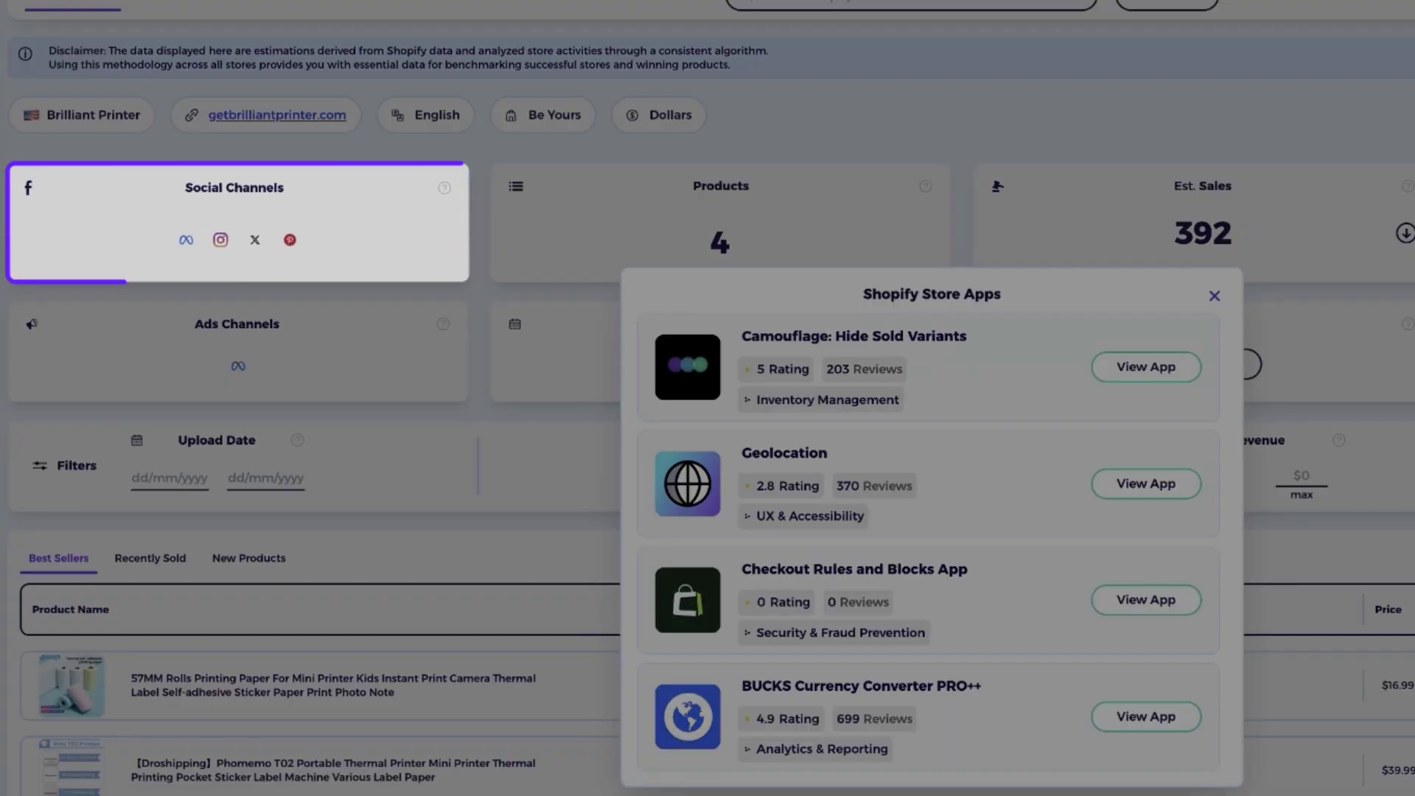
pyautogui.click(985, 177)
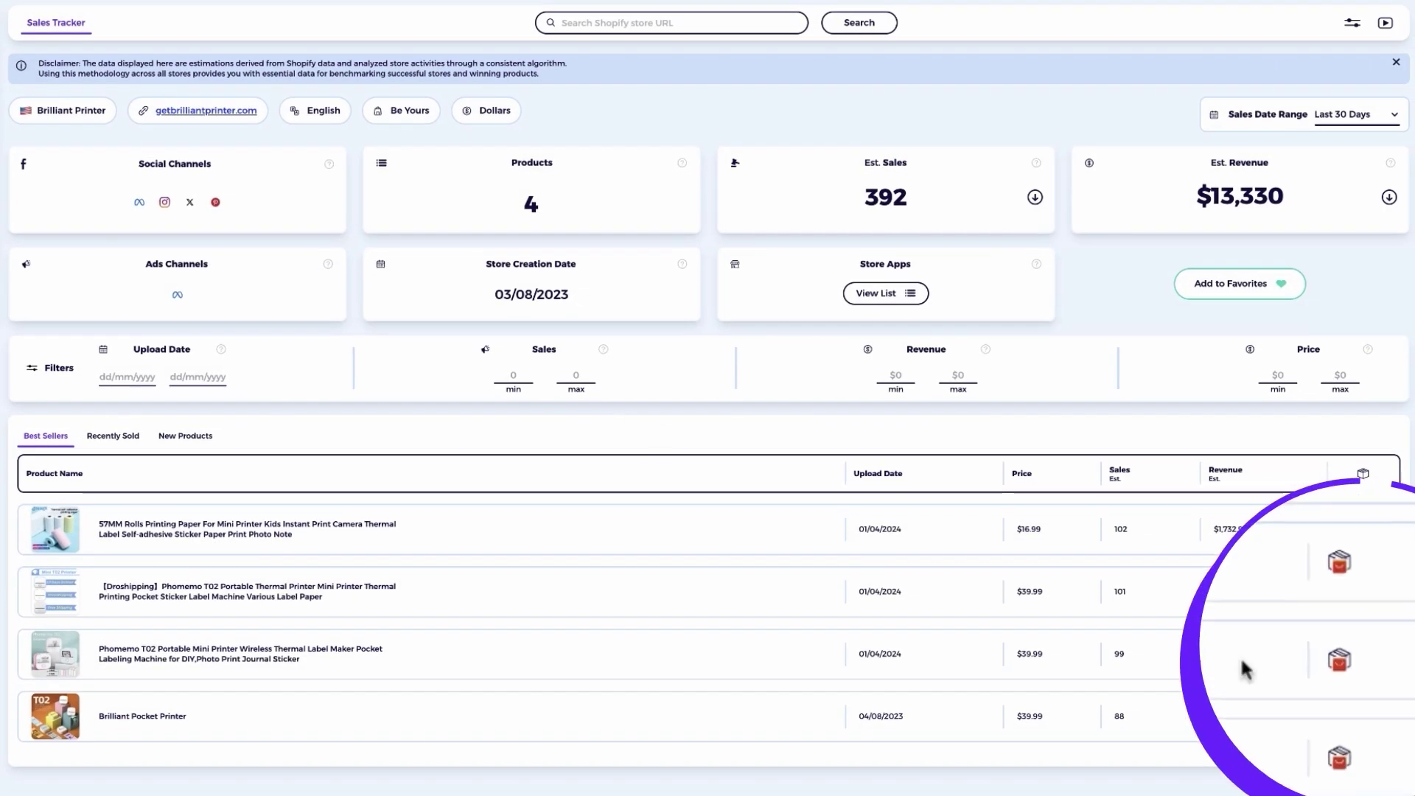
# Step: Image-search the third listing, the Phomemo T02, and view its Alibaba matches
pyautogui.click(1339, 659)
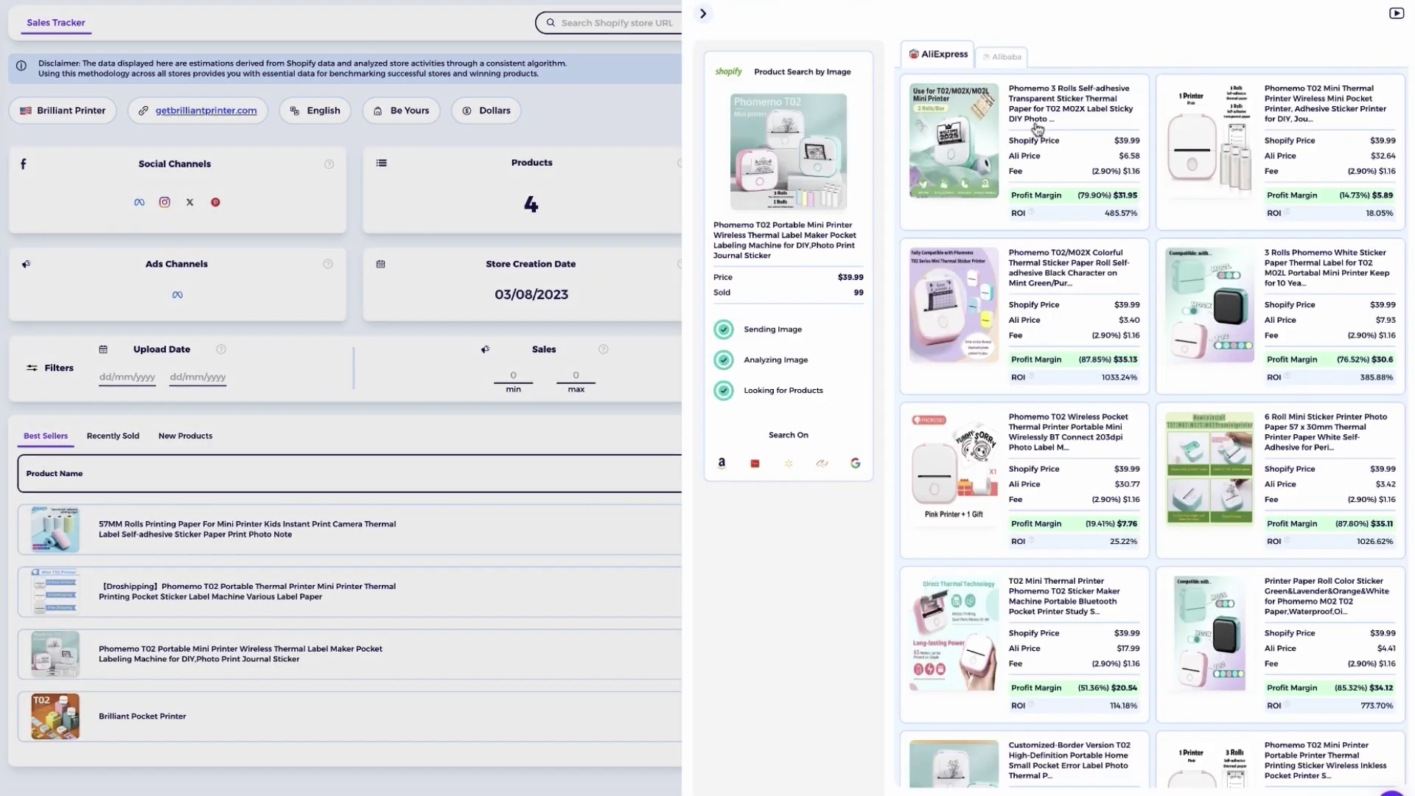
pyautogui.click(997, 65)
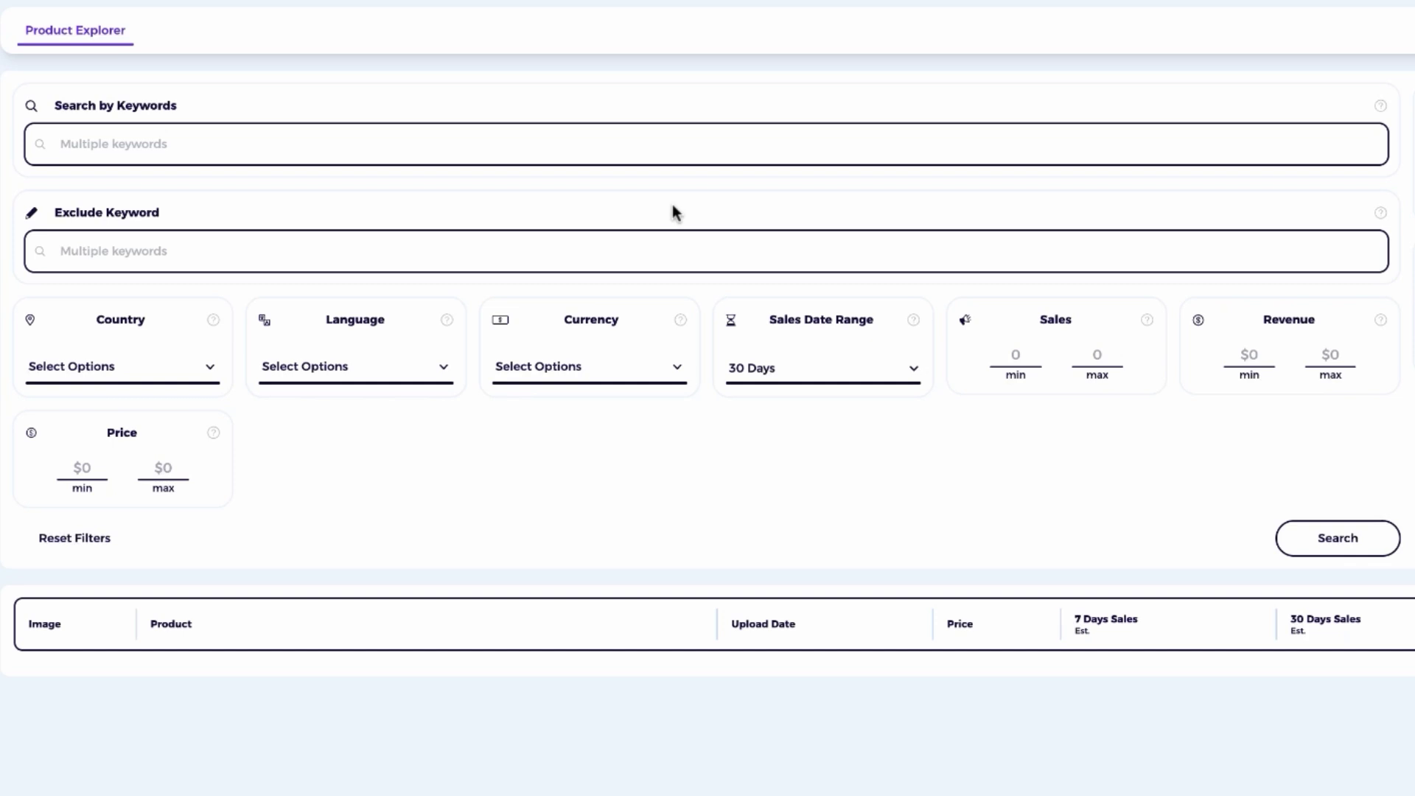
# Step: Enter Sport as a search keyword and Yoga as an excluded keyword, then browse the Country list
pyautogui.click(651, 145)
pyautogui.write('Sport')
pyautogui.click(493, 240)
pyautogui.write('Yoga')
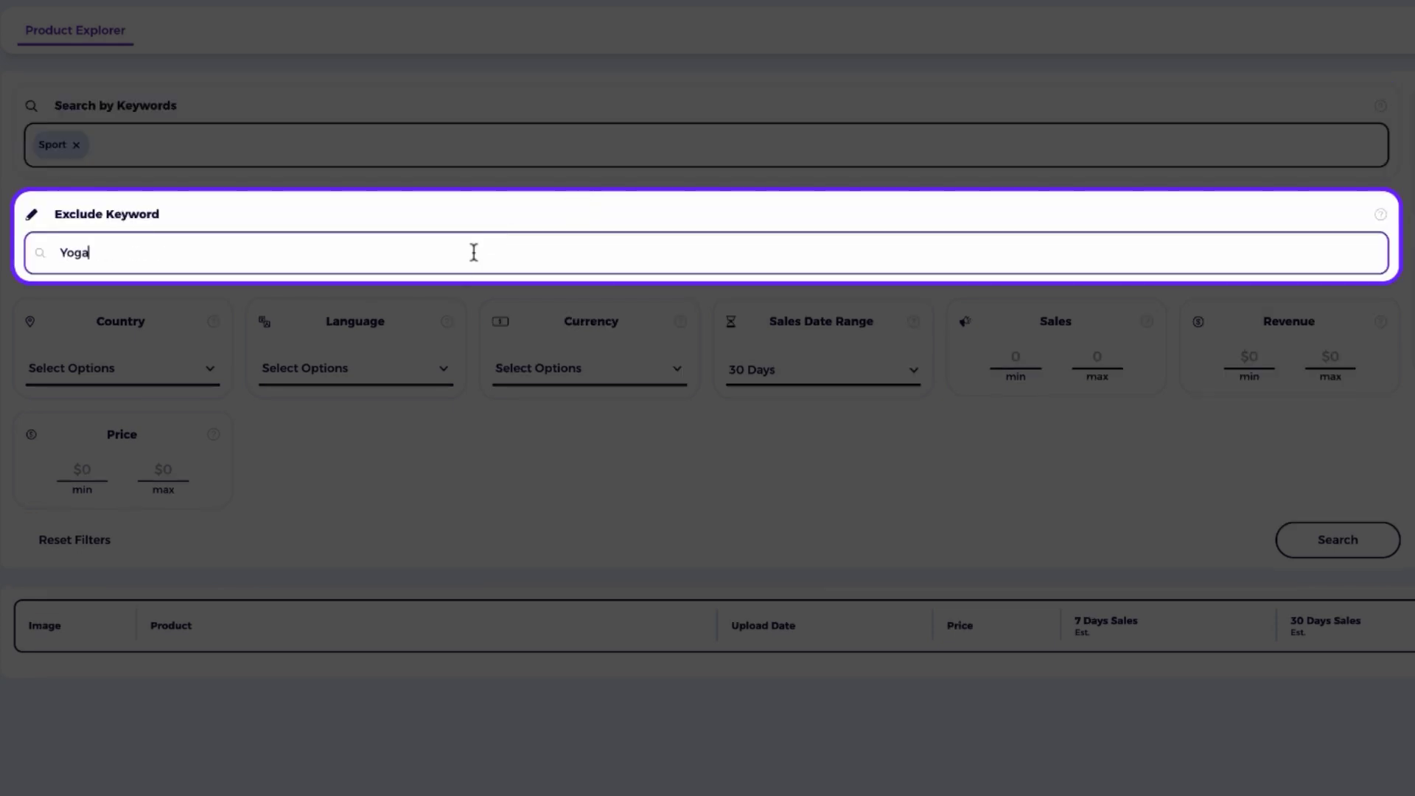
pyautogui.press('Return')
pyautogui.click(106, 376)
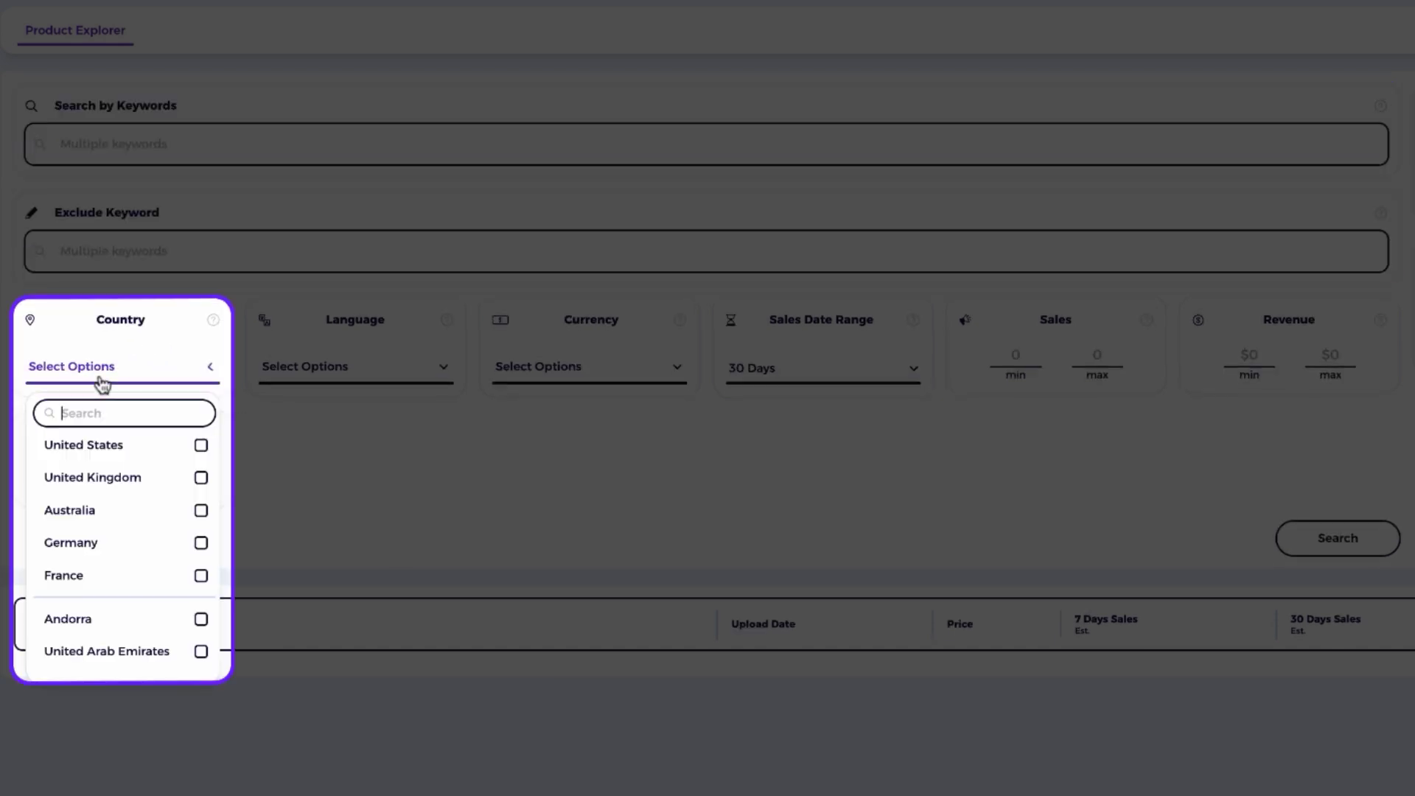
pyautogui.scroll(-1, 104, 582)
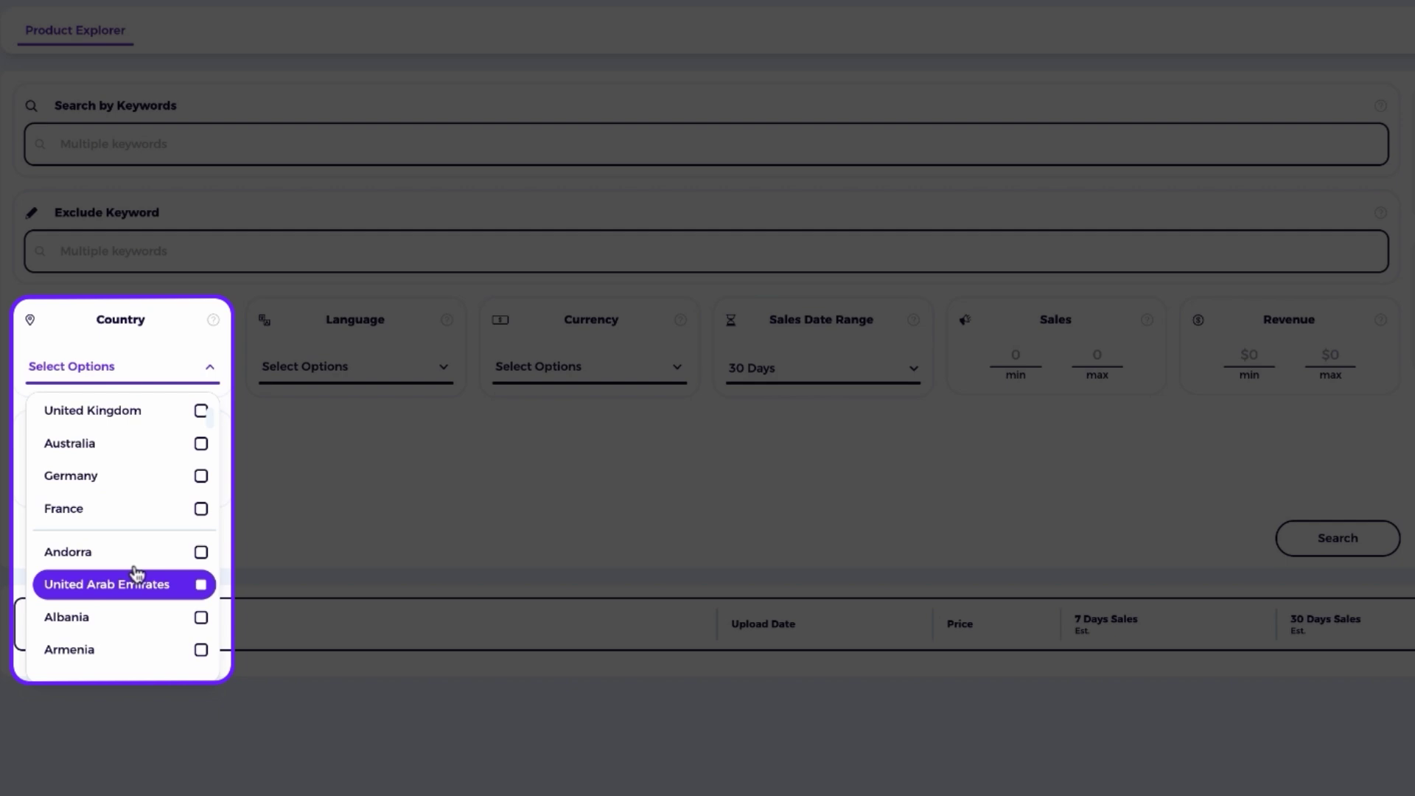
pyautogui.click(361, 369)
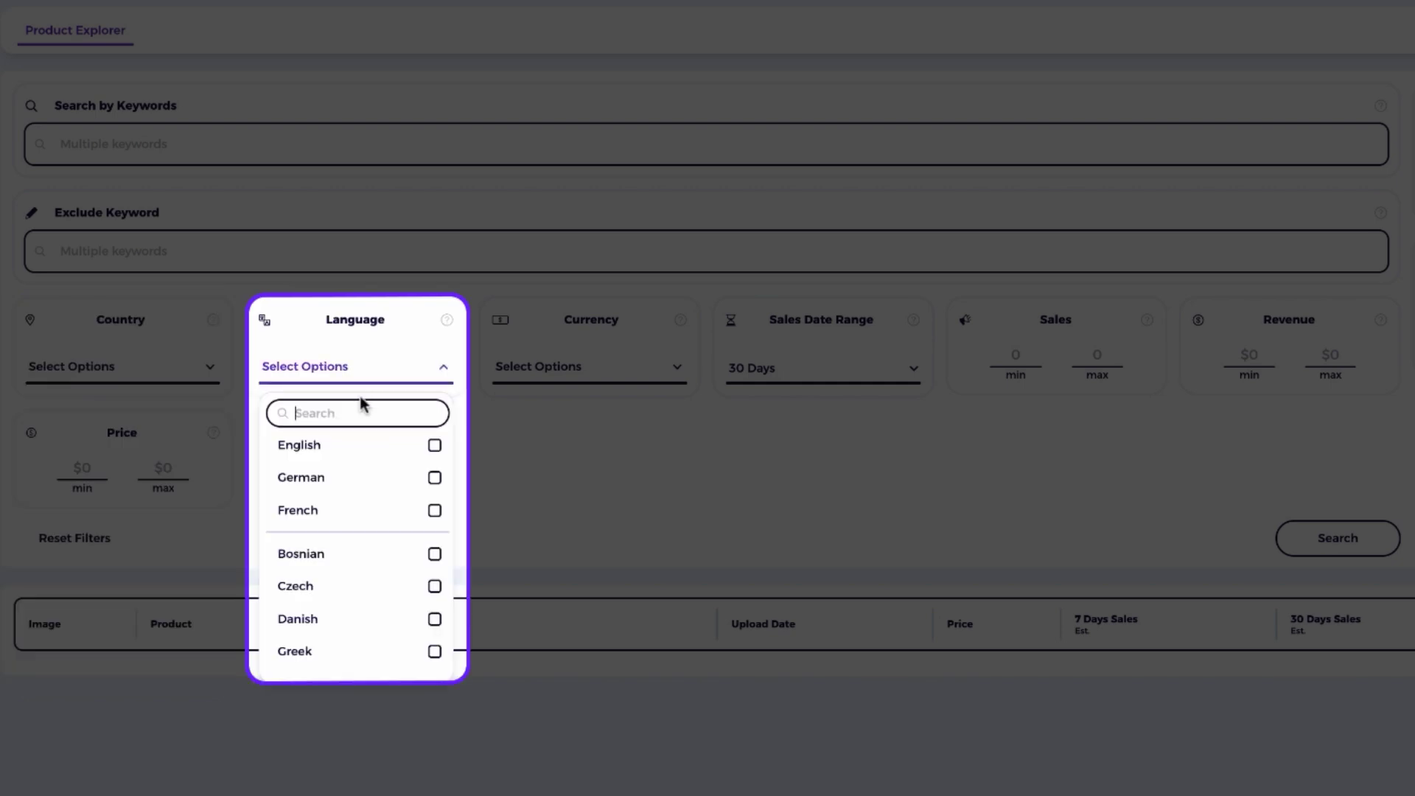
pyautogui.scroll(-3, 369, 565)
pyautogui.scroll(-1, 373, 566)
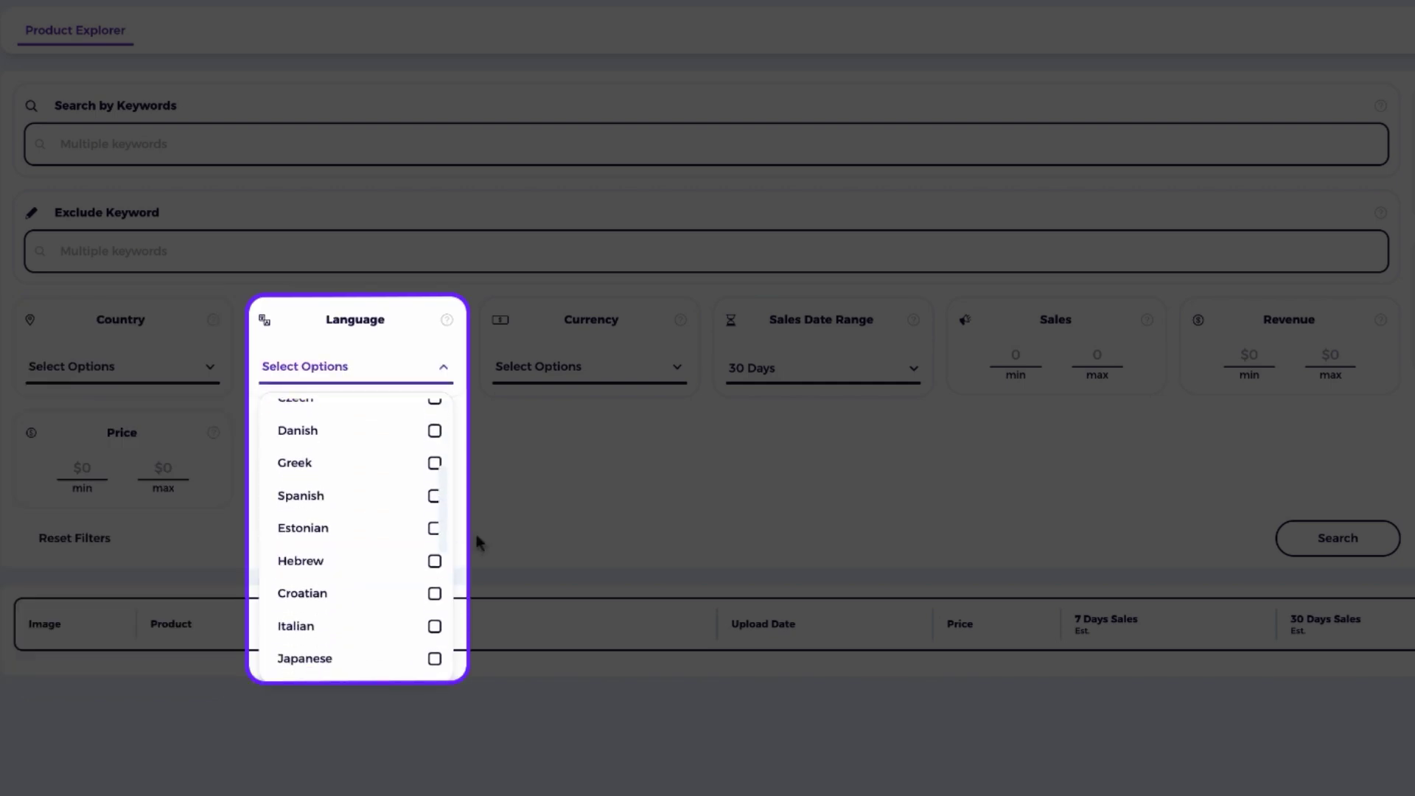
pyautogui.click(477, 538)
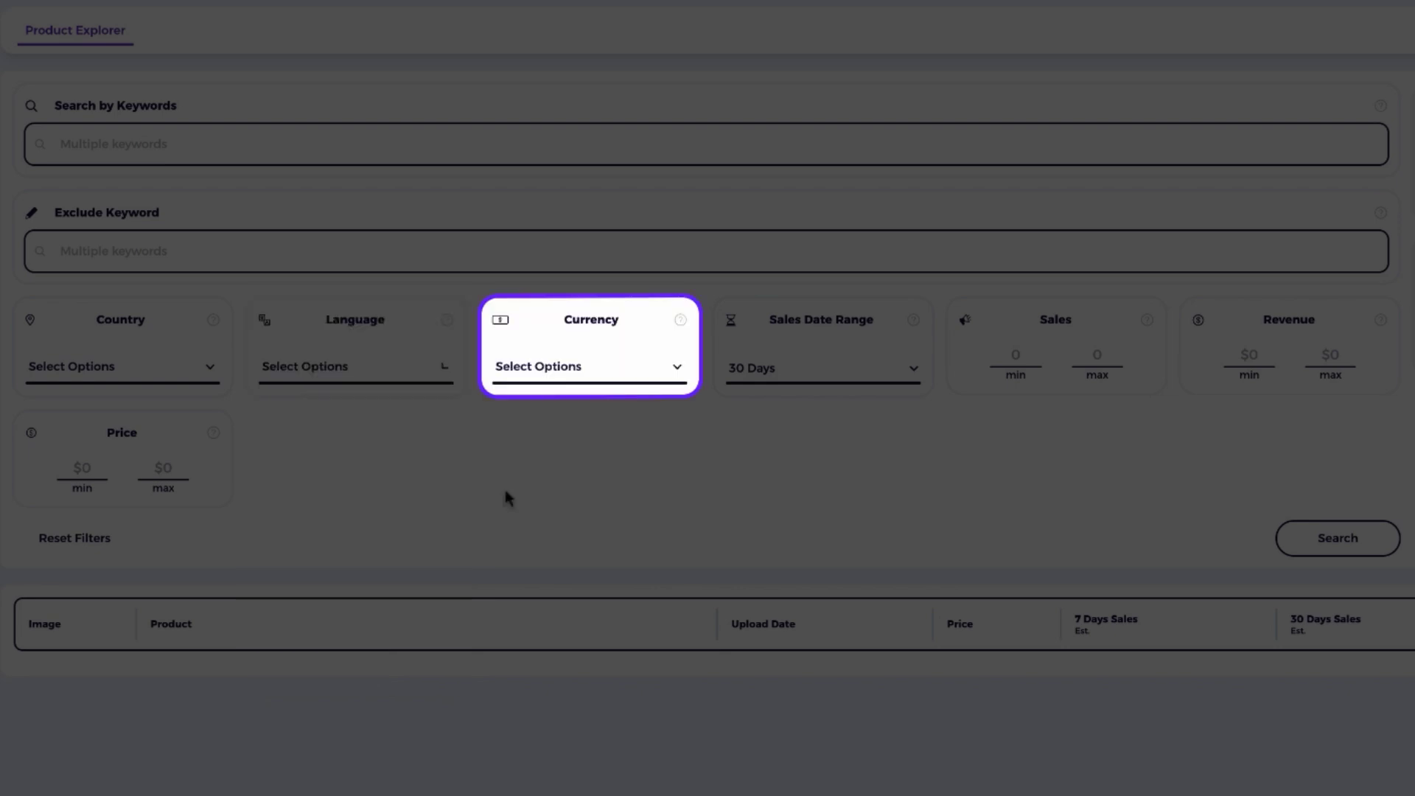
pyautogui.click(538, 364)
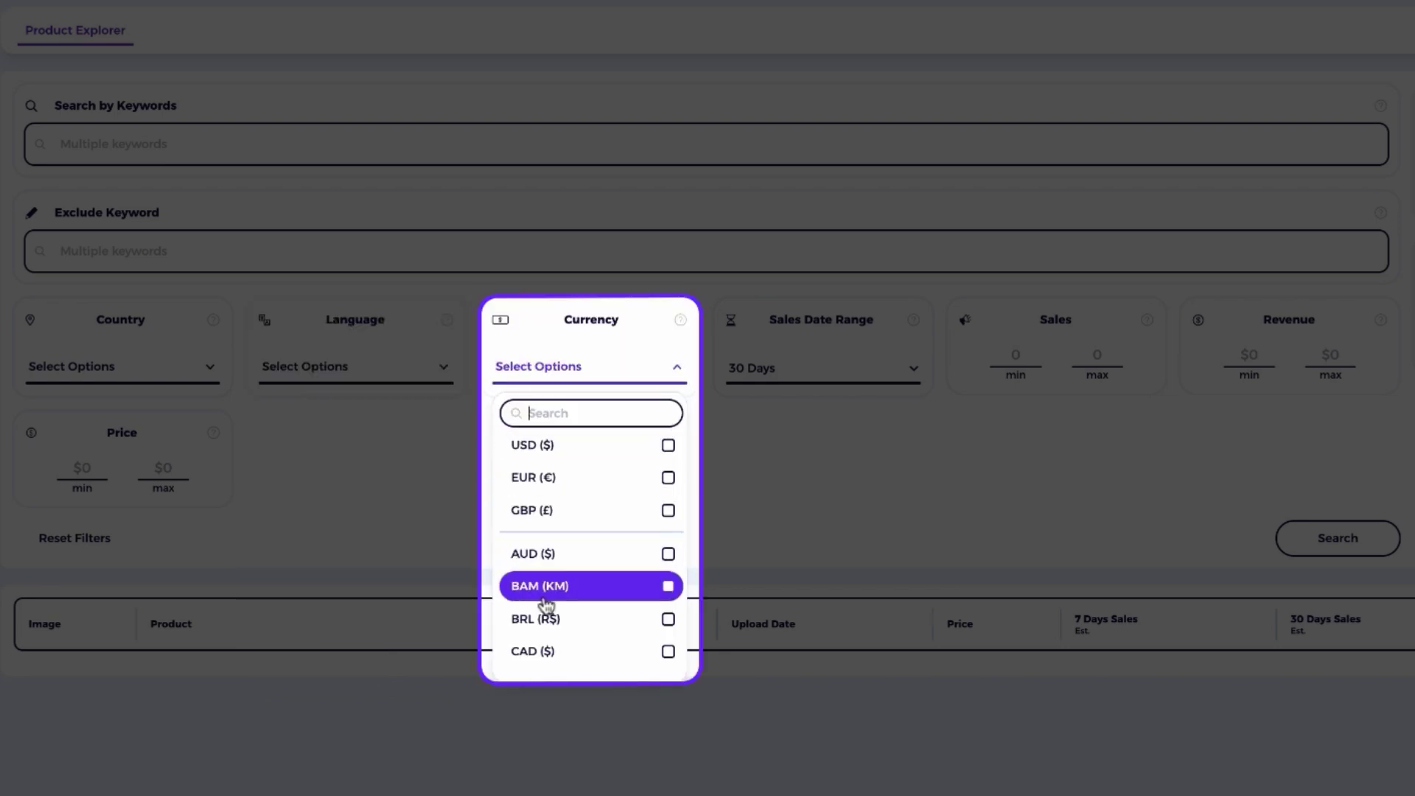
pyautogui.scroll(-3, 577, 593)
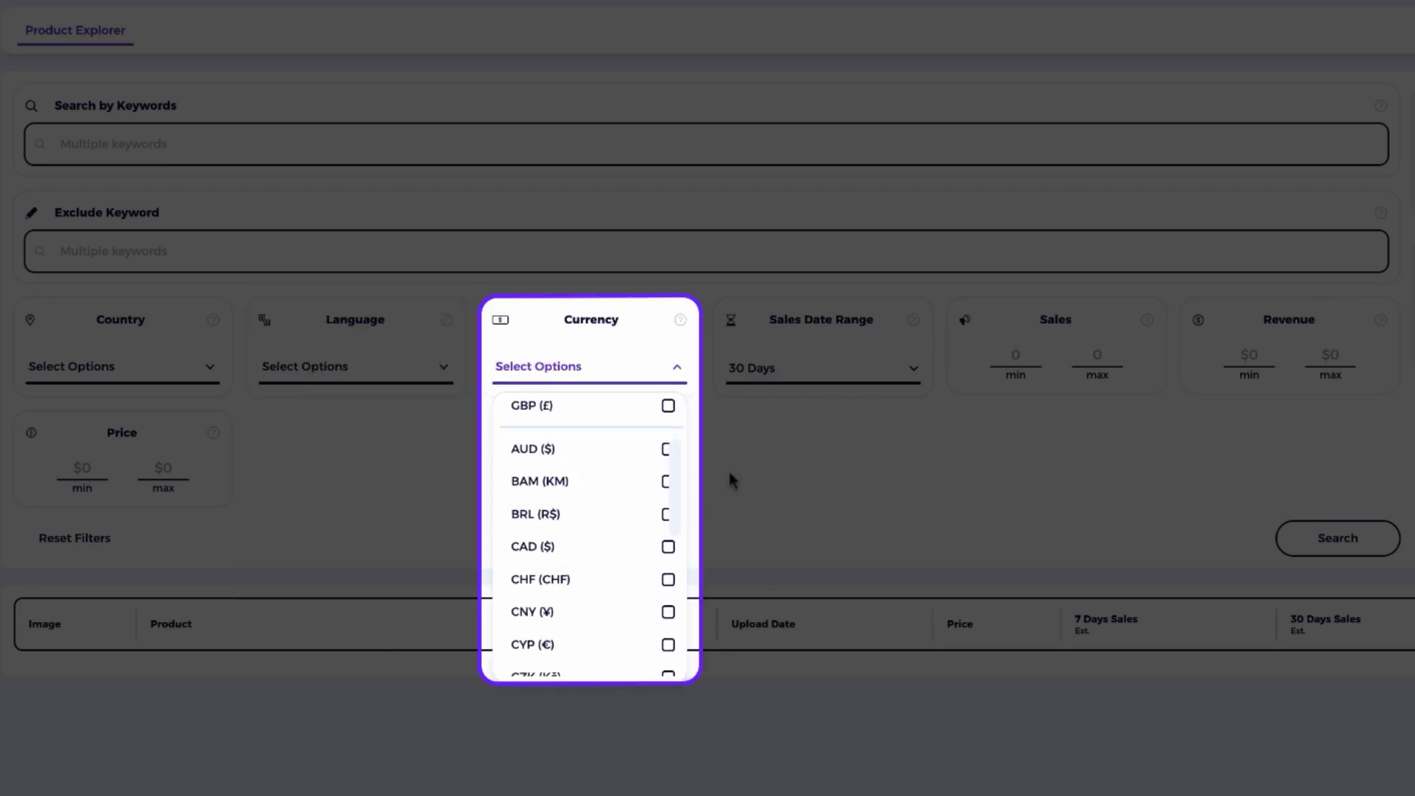
pyautogui.click(765, 393)
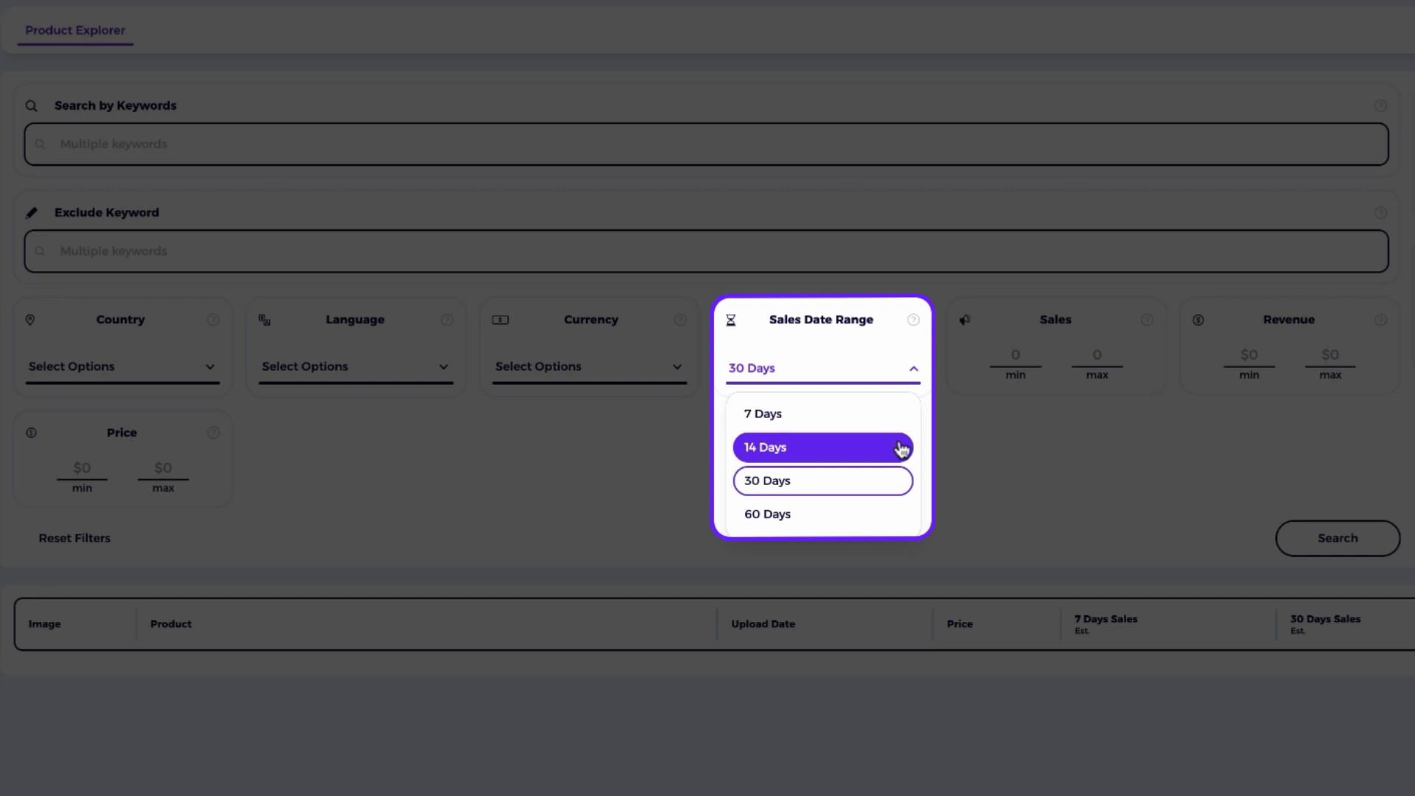
pyautogui.click(1005, 358)
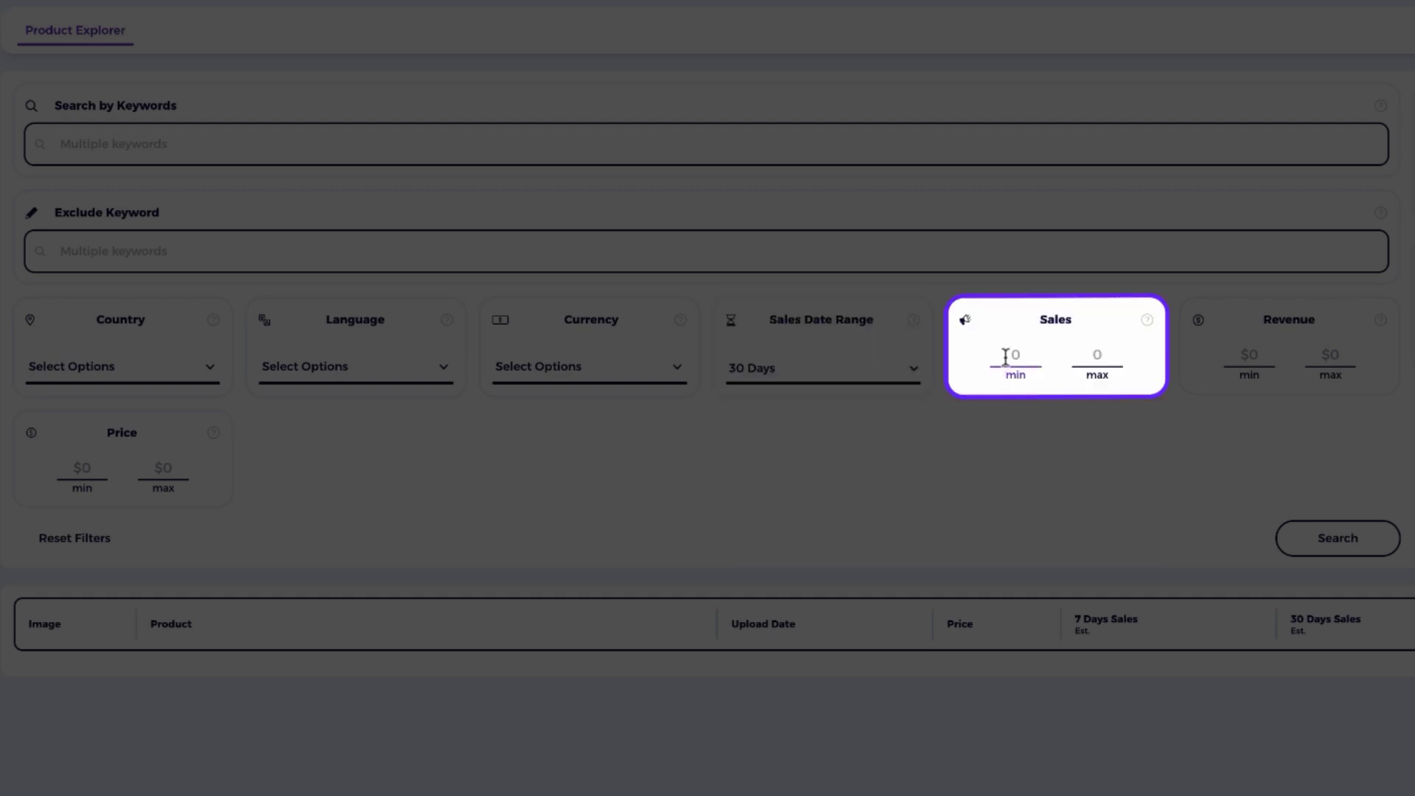
pyautogui.click(1090, 357)
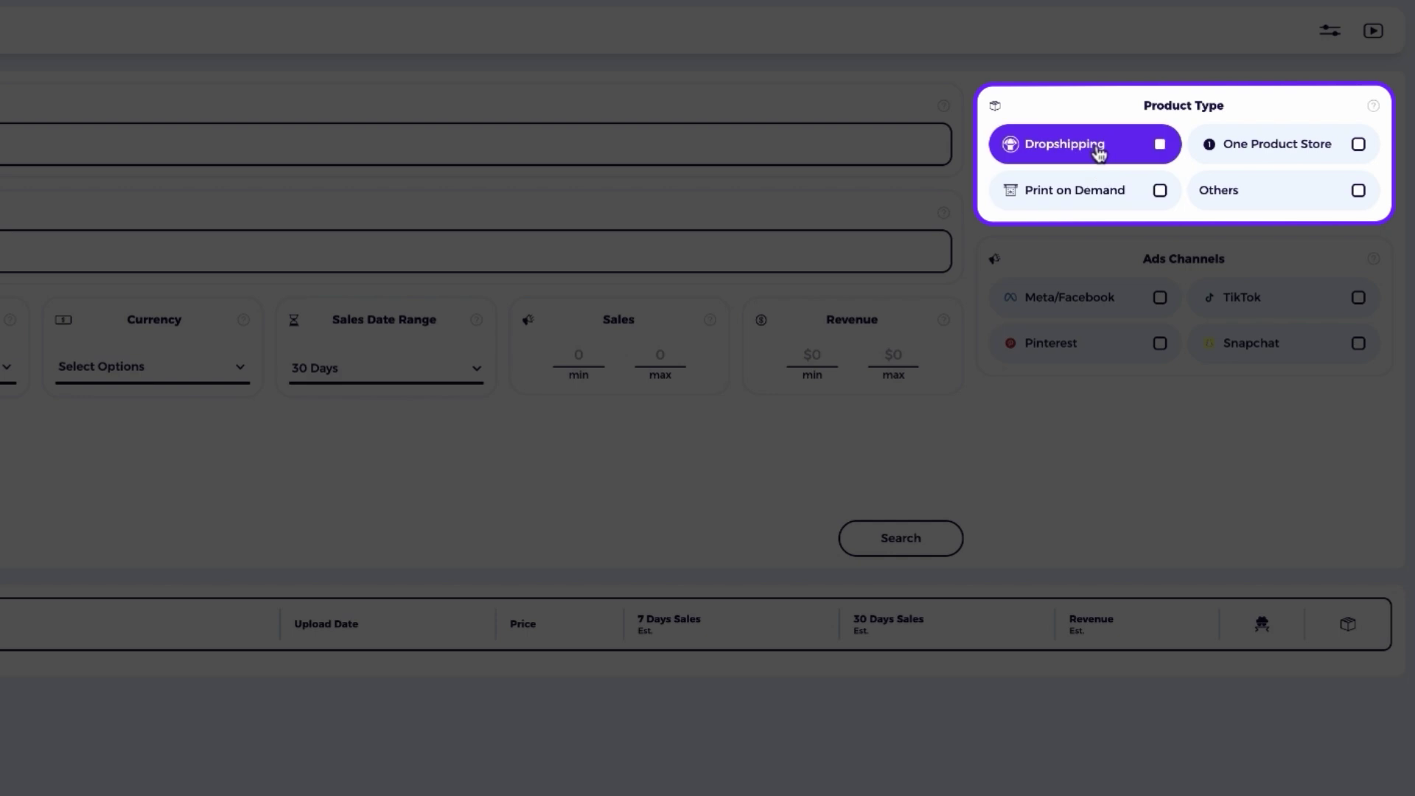
pyautogui.click(1233, 149)
pyautogui.click(1127, 198)
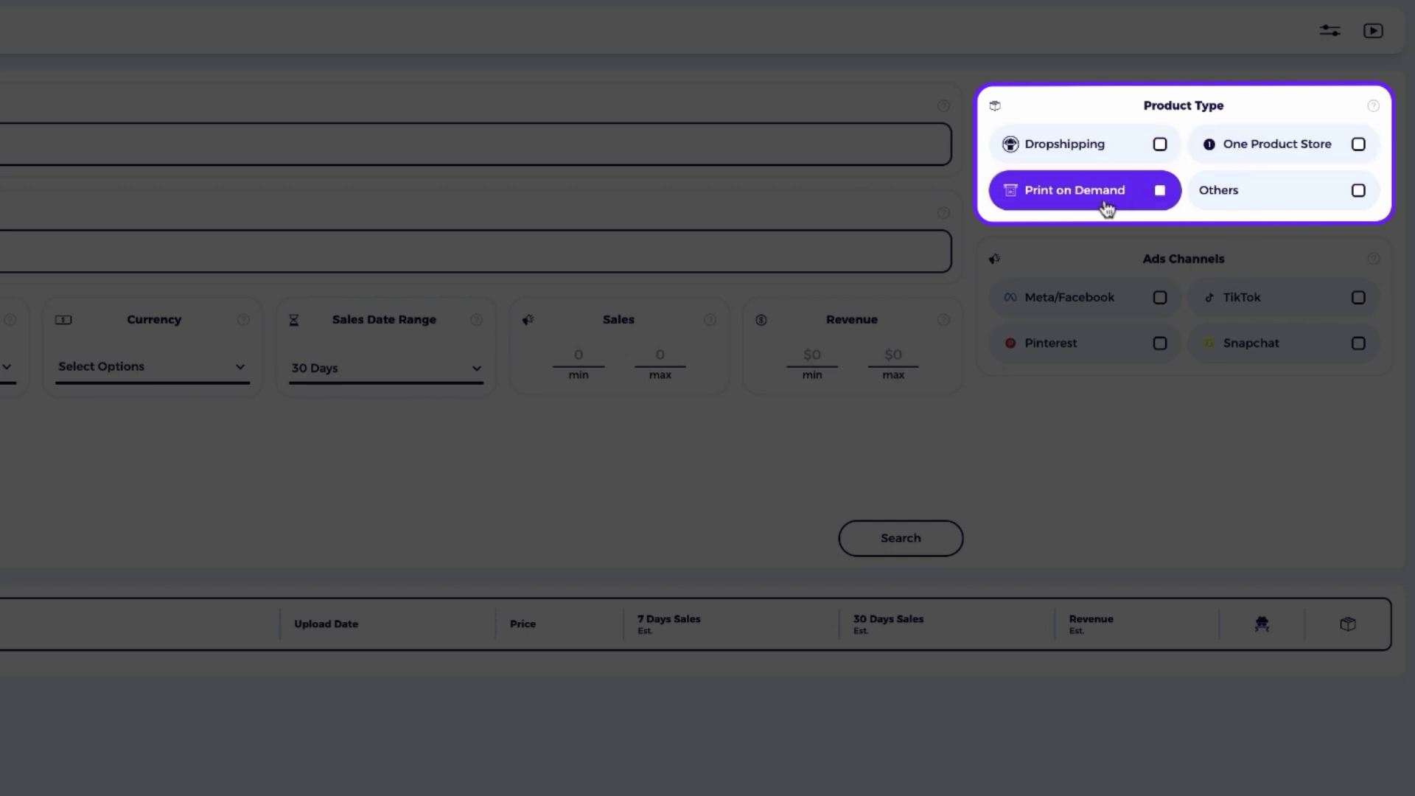
pyautogui.click(1225, 191)
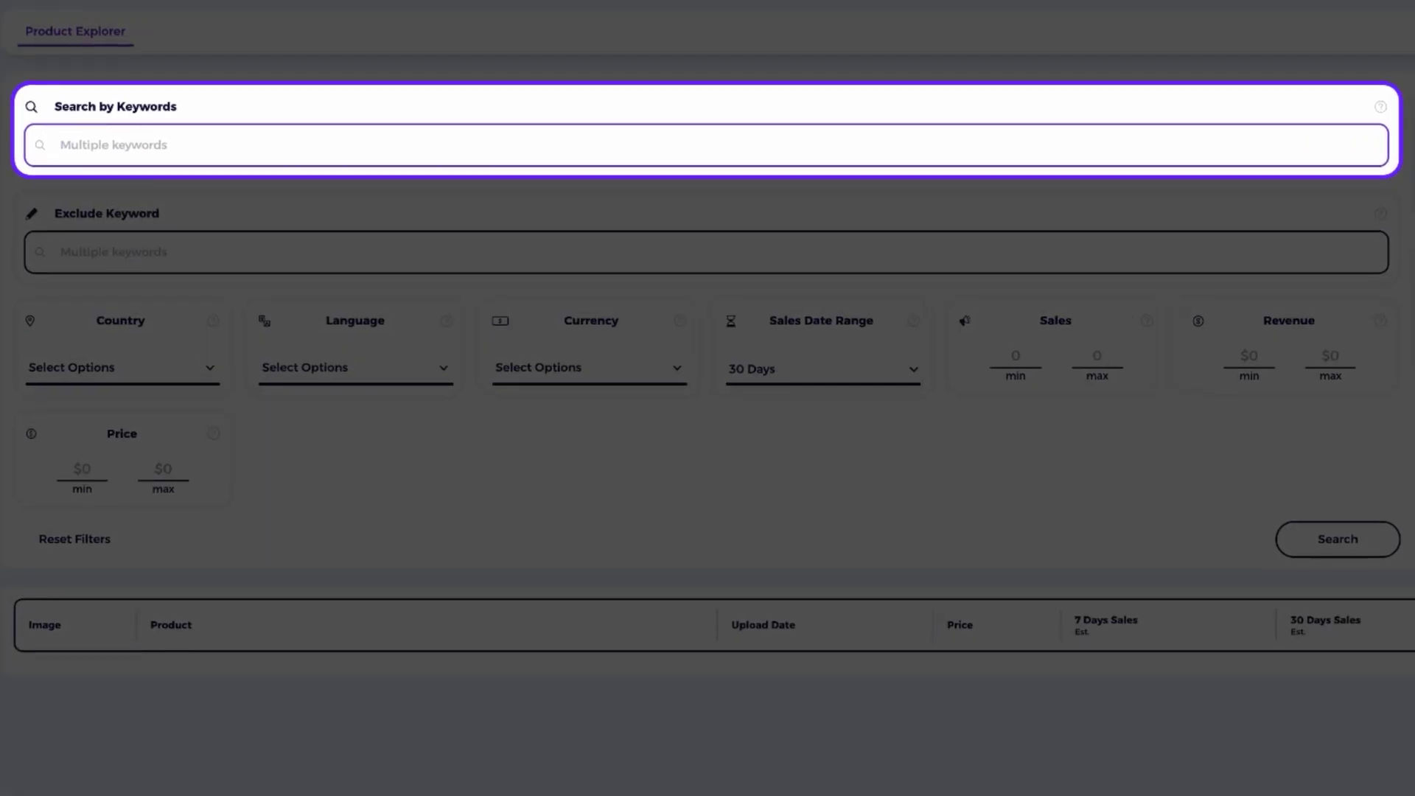
# Step: Search for Sport with Product Type limited to One Product Store and view the results
pyautogui.write('Sport')
pyautogui.click(1286, 157)
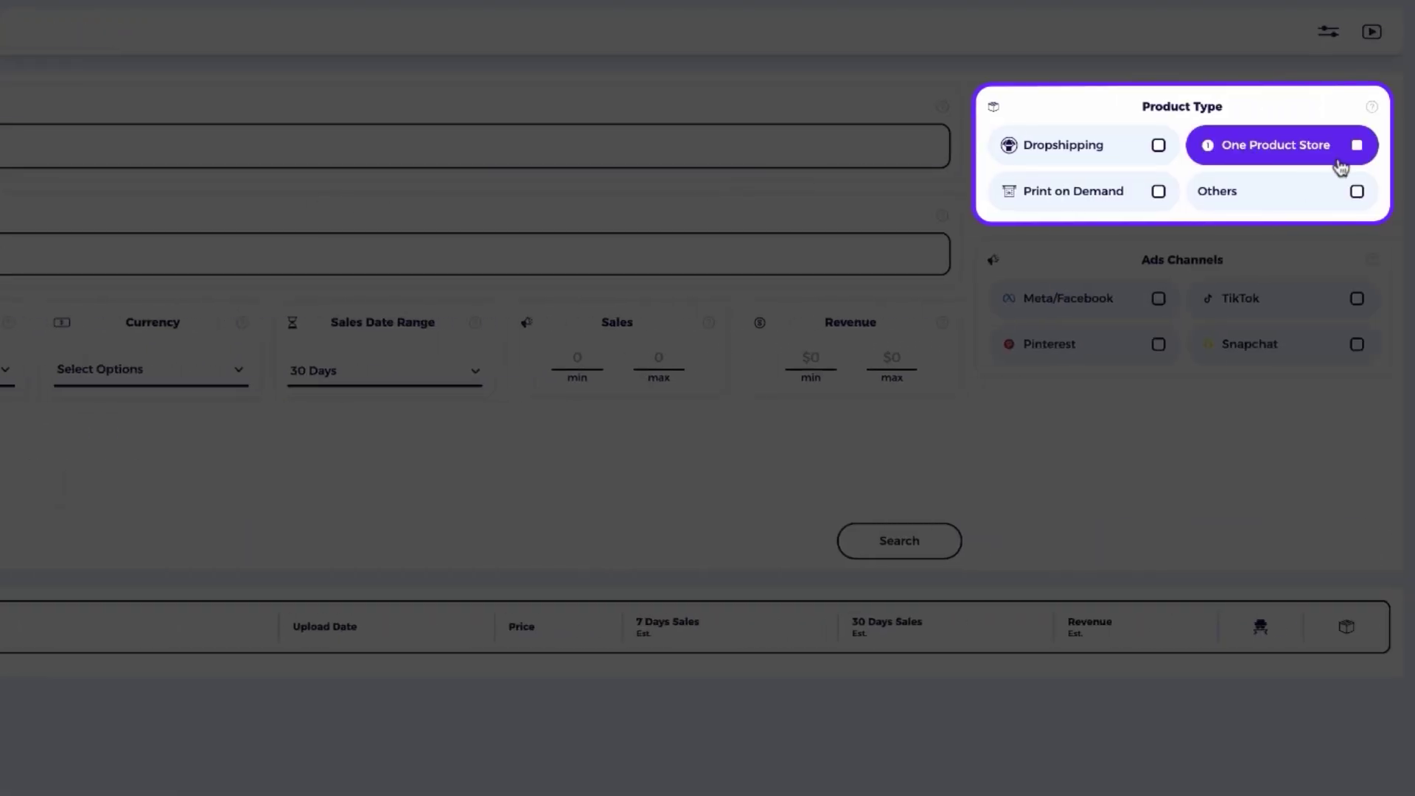
pyautogui.click(906, 548)
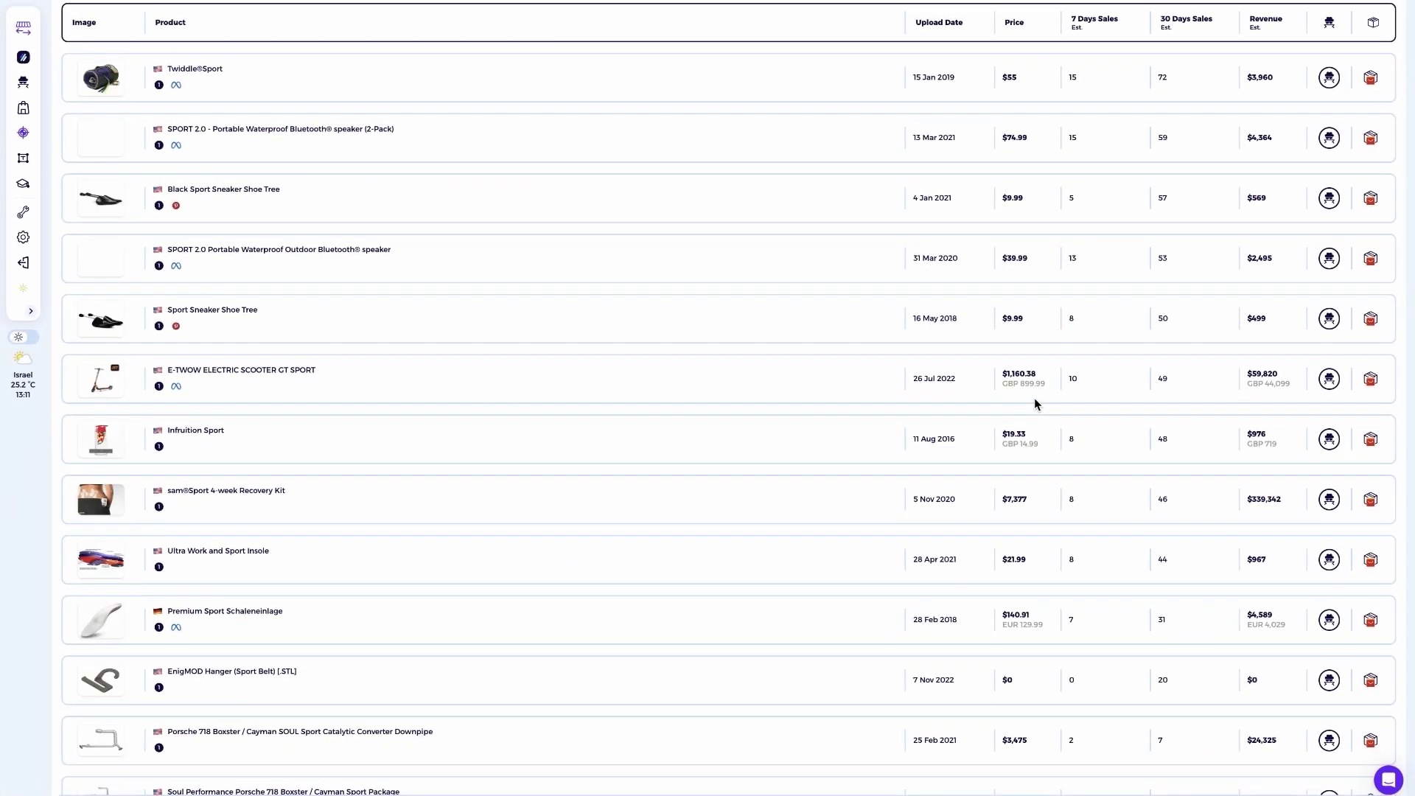
pyautogui.scroll(2, 1035, 399)
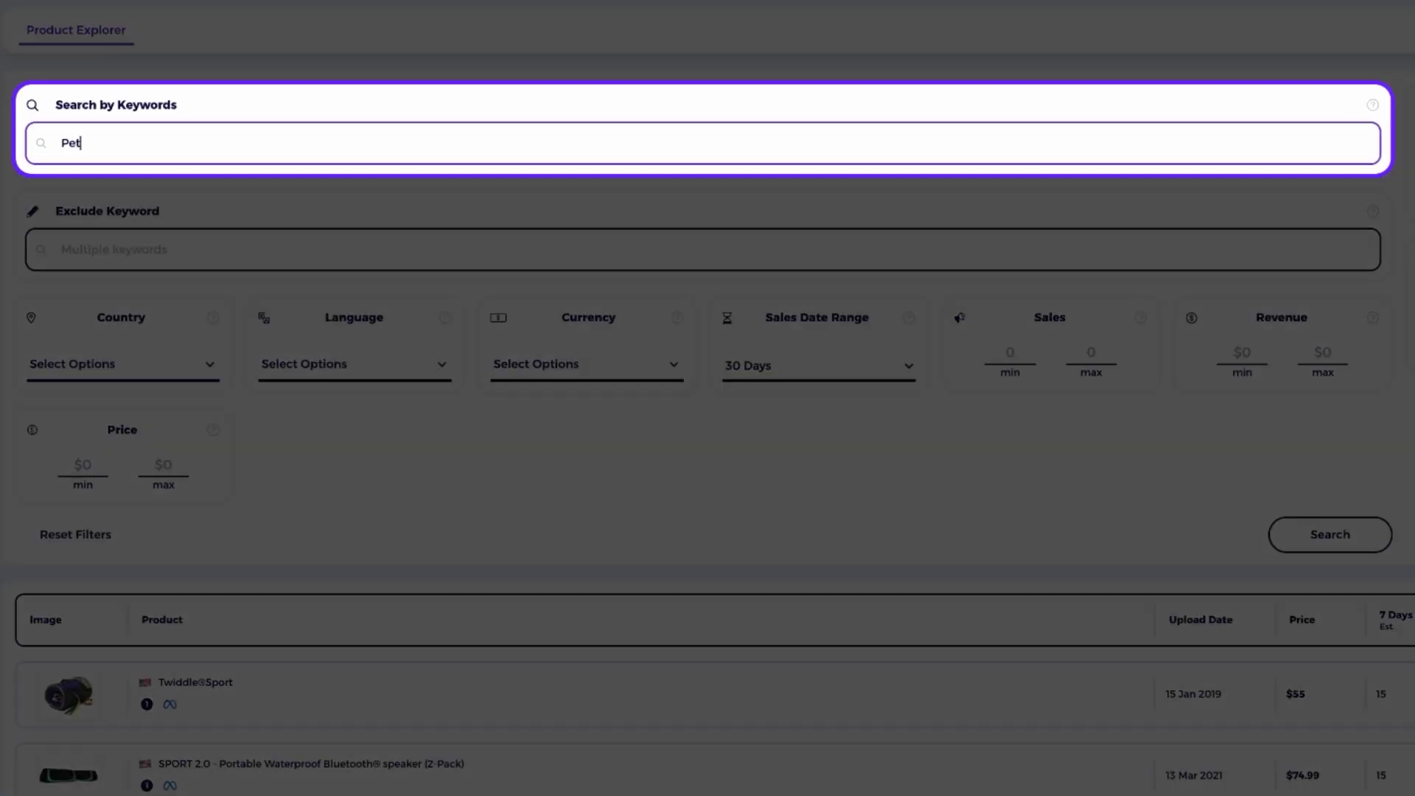
# Step: Search for Pets products limited to the Print on Demand product type
pyautogui.press('Return')
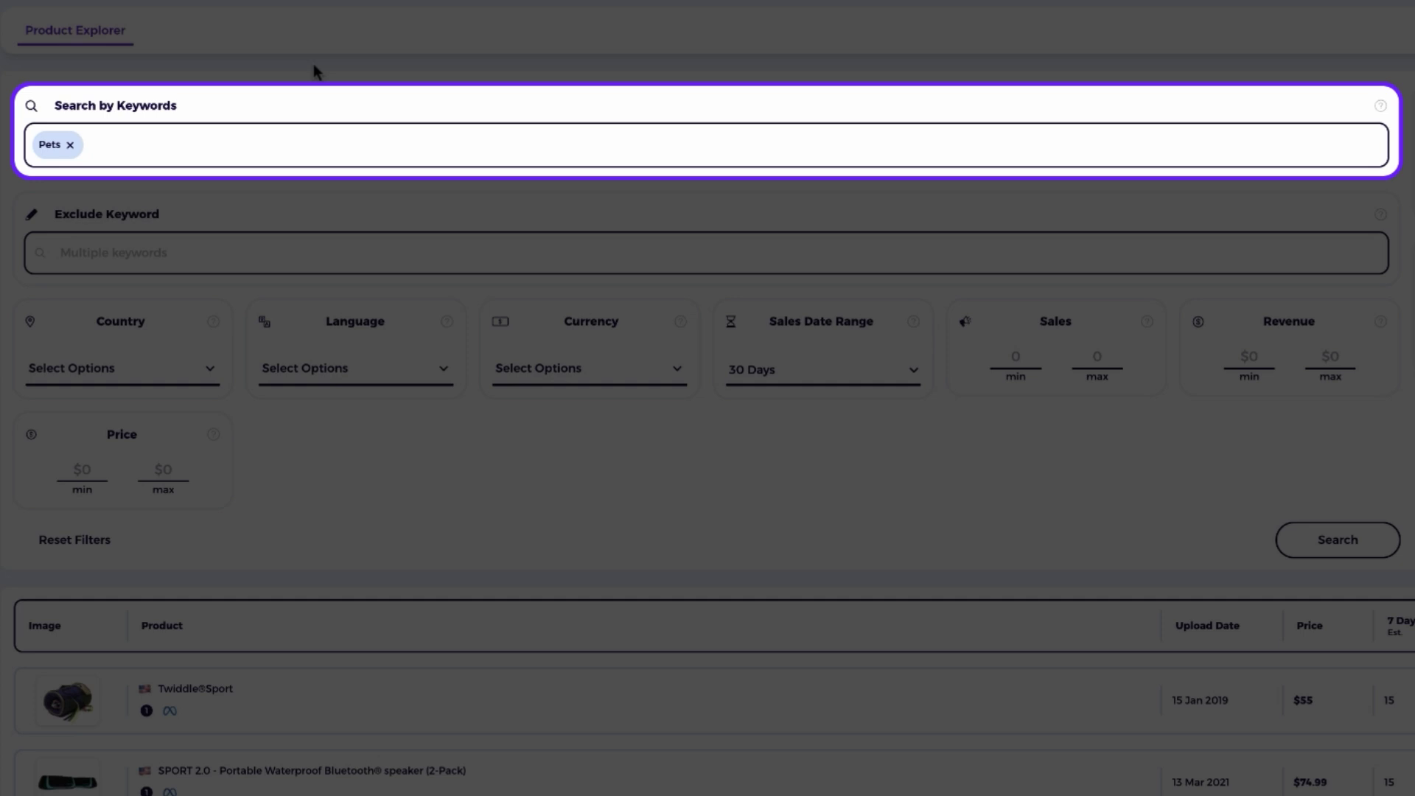
pyautogui.click(1054, 203)
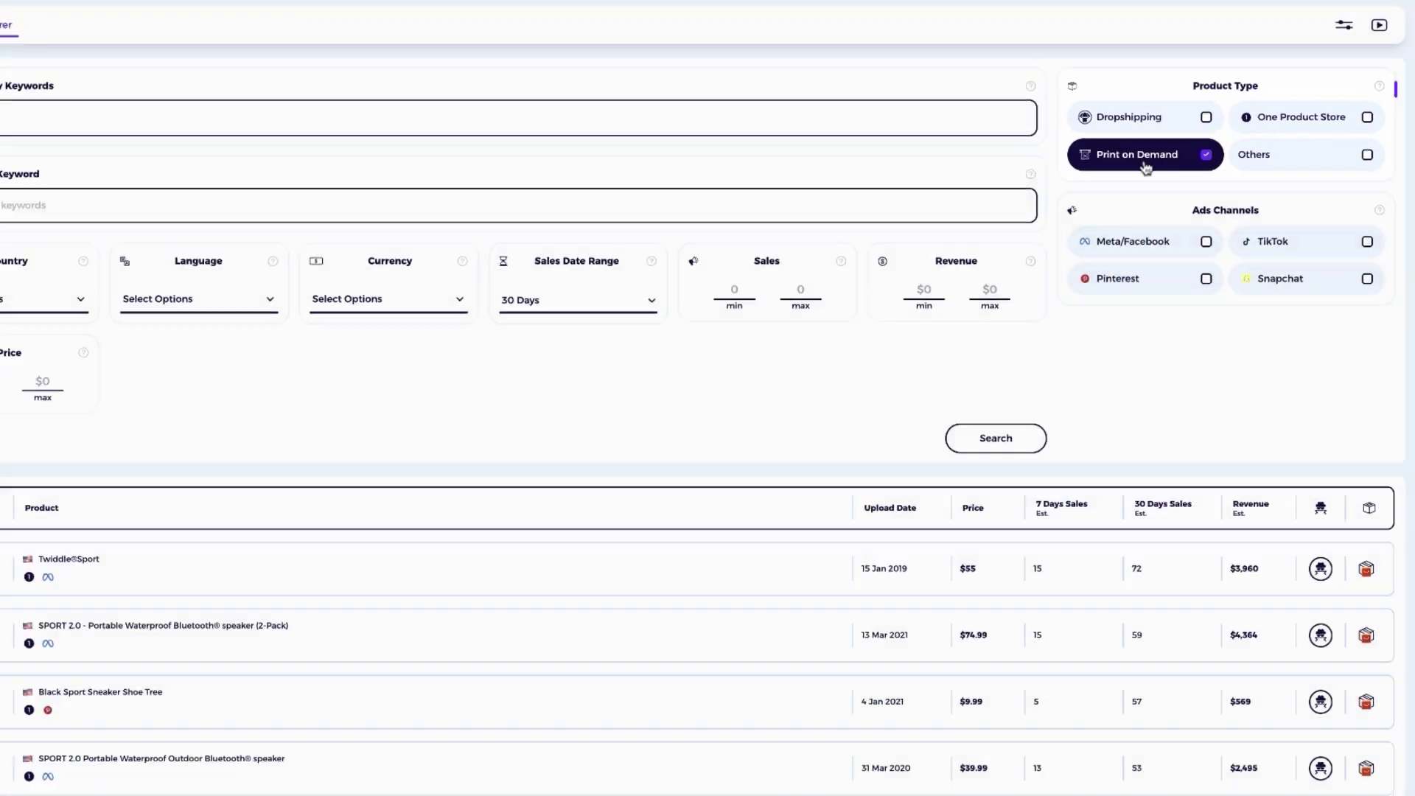
pyautogui.click(899, 539)
# Step: Preview the pet portrait product thumbnails in the results
pyautogui.scroll(-2, 912, 620)
pyautogui.scroll(-4, 1041, 324)
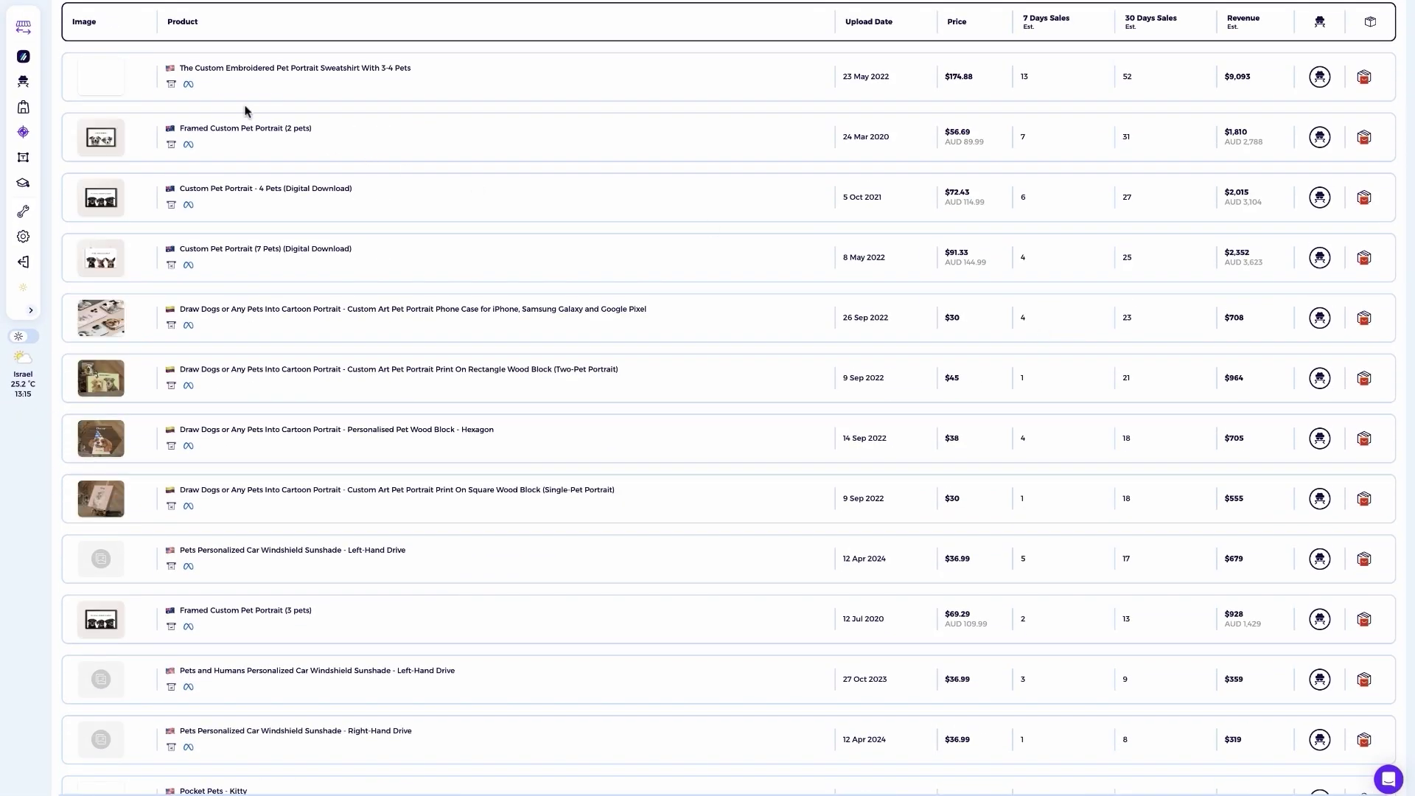
pyautogui.scroll(1, 246, 111)
pyautogui.moveTo(101, 205)
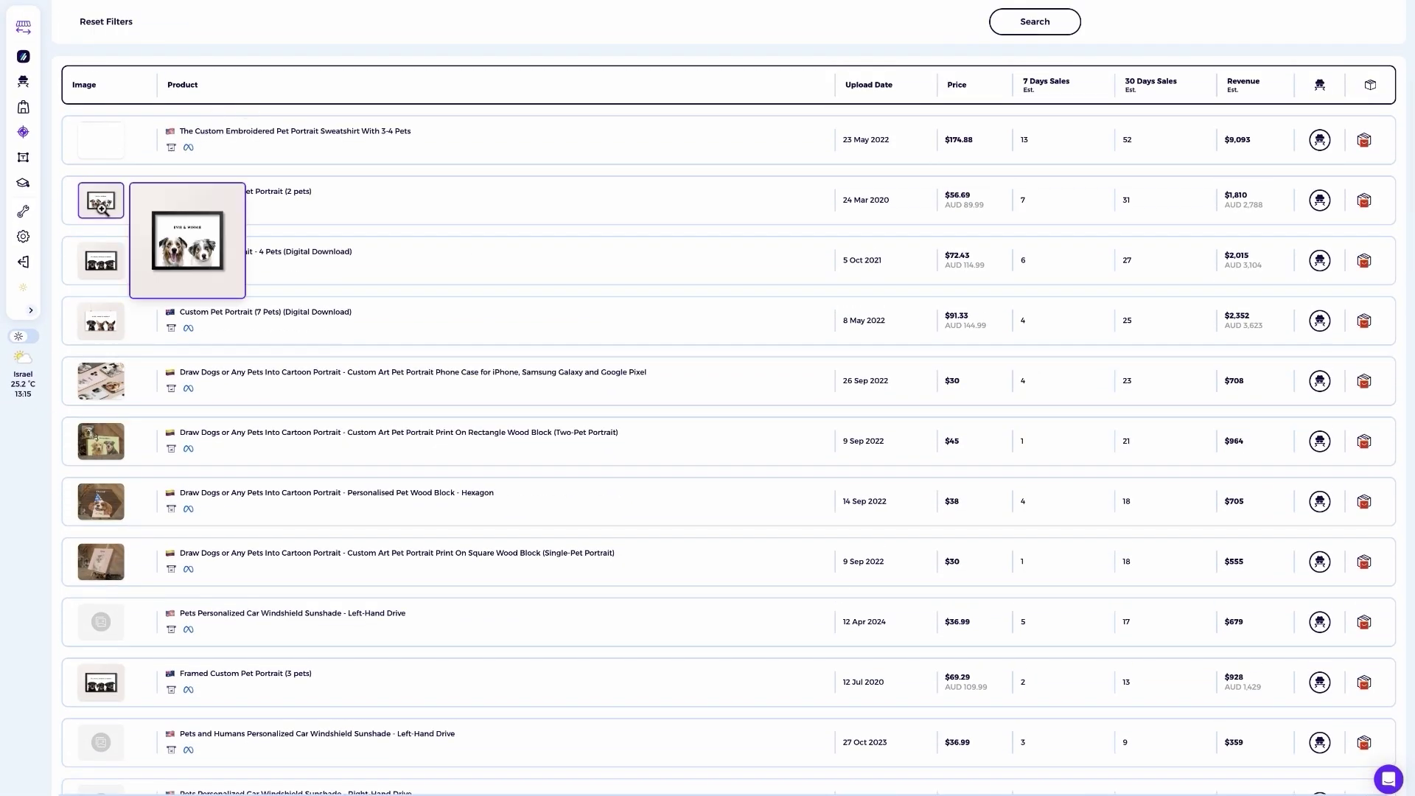
pyautogui.scroll(-1, 100, 270)
pyautogui.moveTo(96, 281)
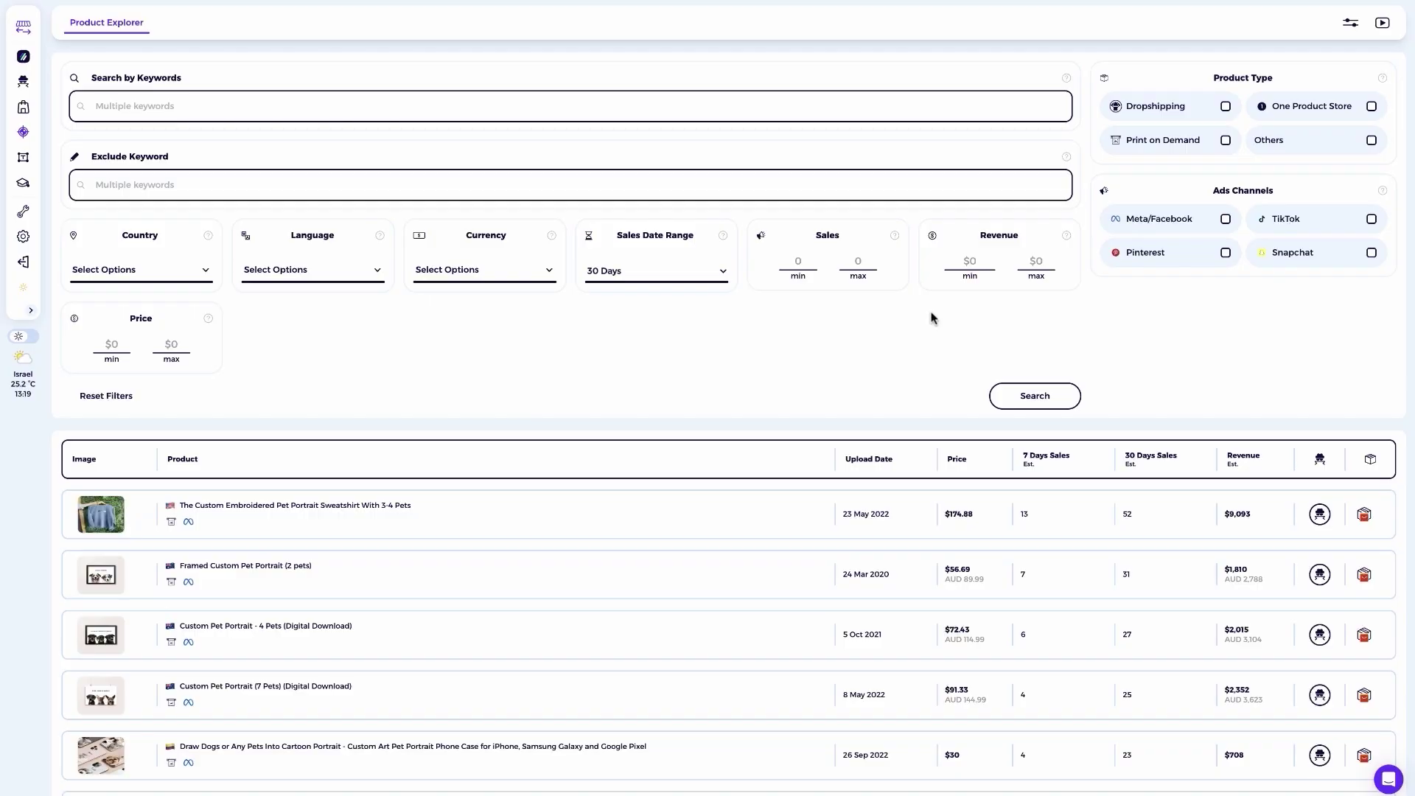
# Step: Search with a $20,000 minimum revenue and TikTok as the ads channel
pyautogui.click(971, 262)
pyautogui.write('20')
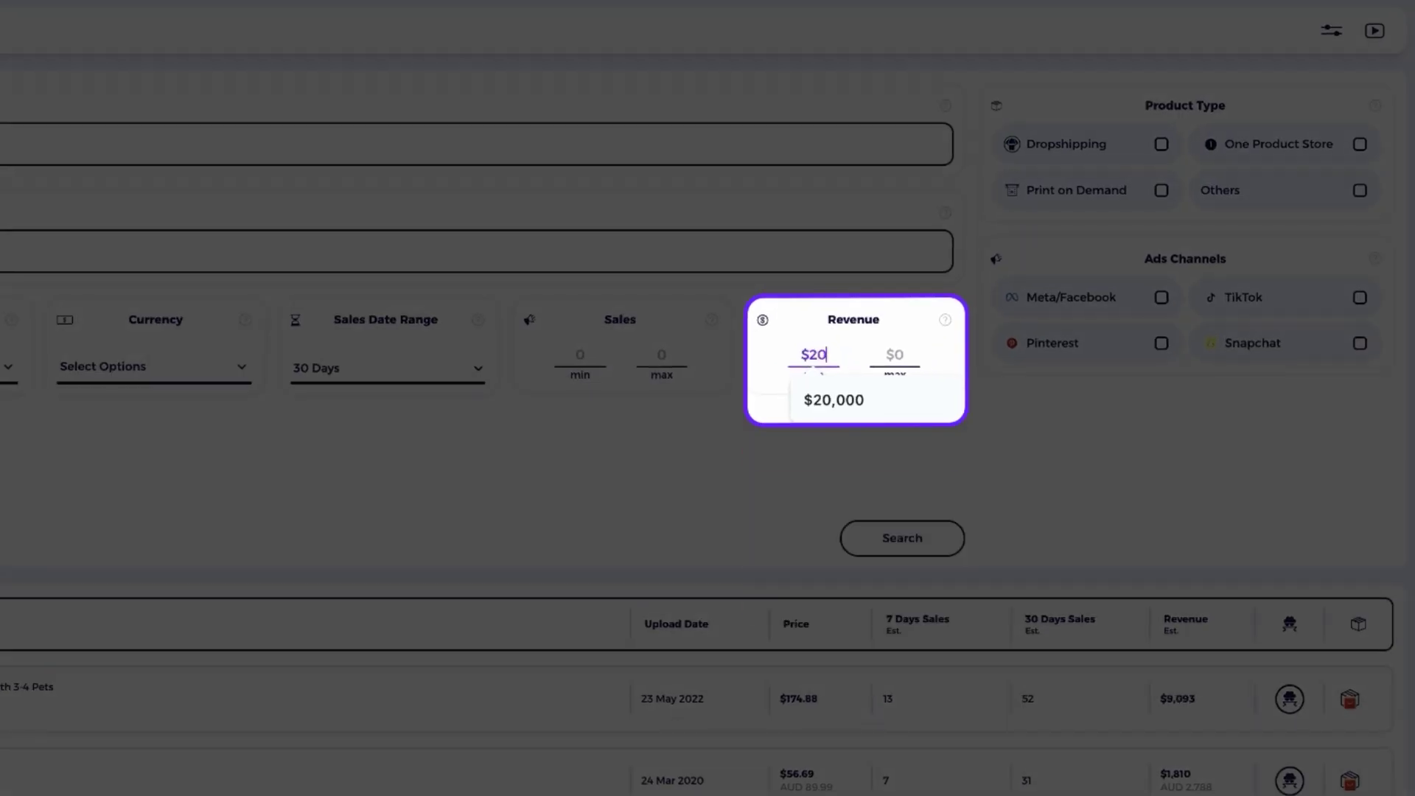
pyautogui.press('Return')
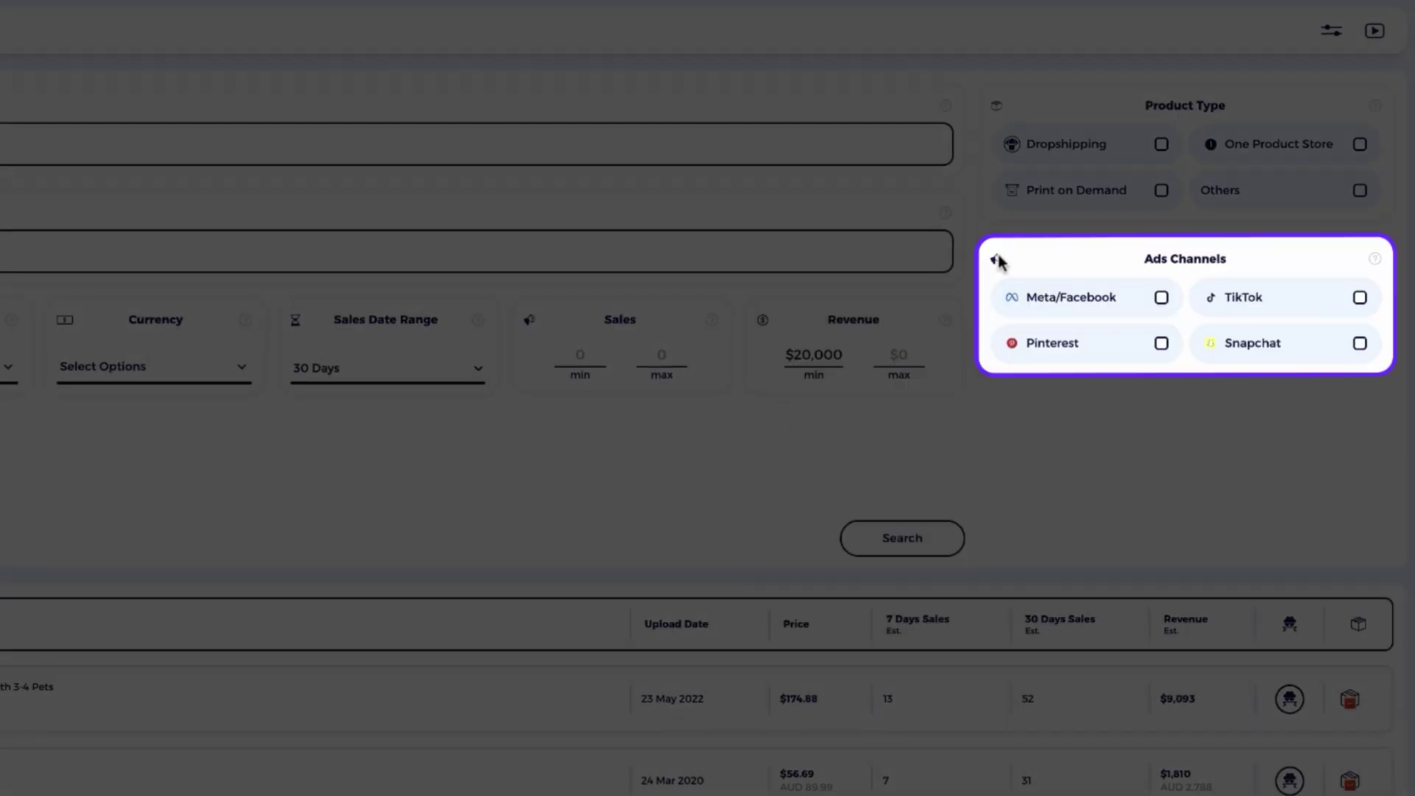
pyautogui.click(1283, 303)
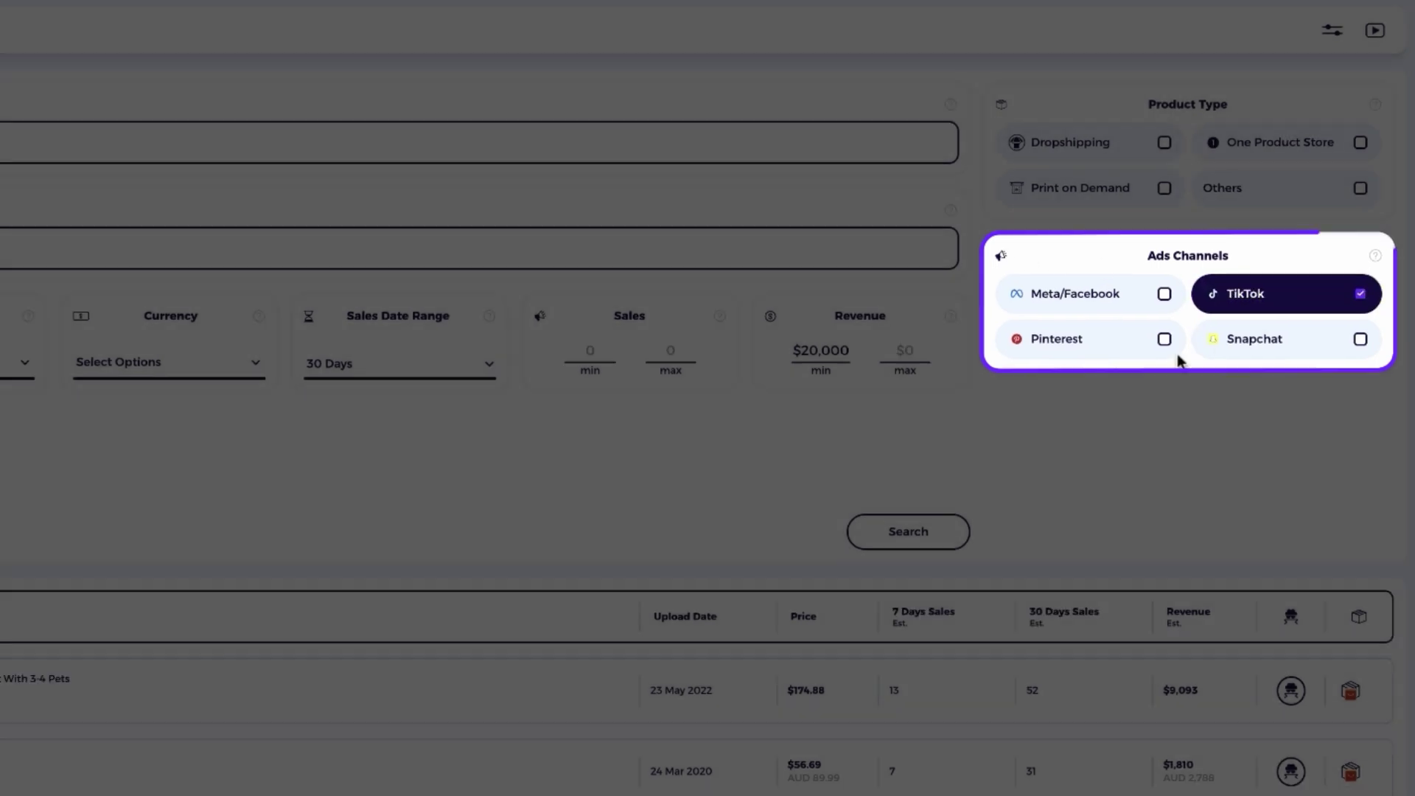
pyautogui.click(909, 532)
pyautogui.scroll(-6, 1066, 37)
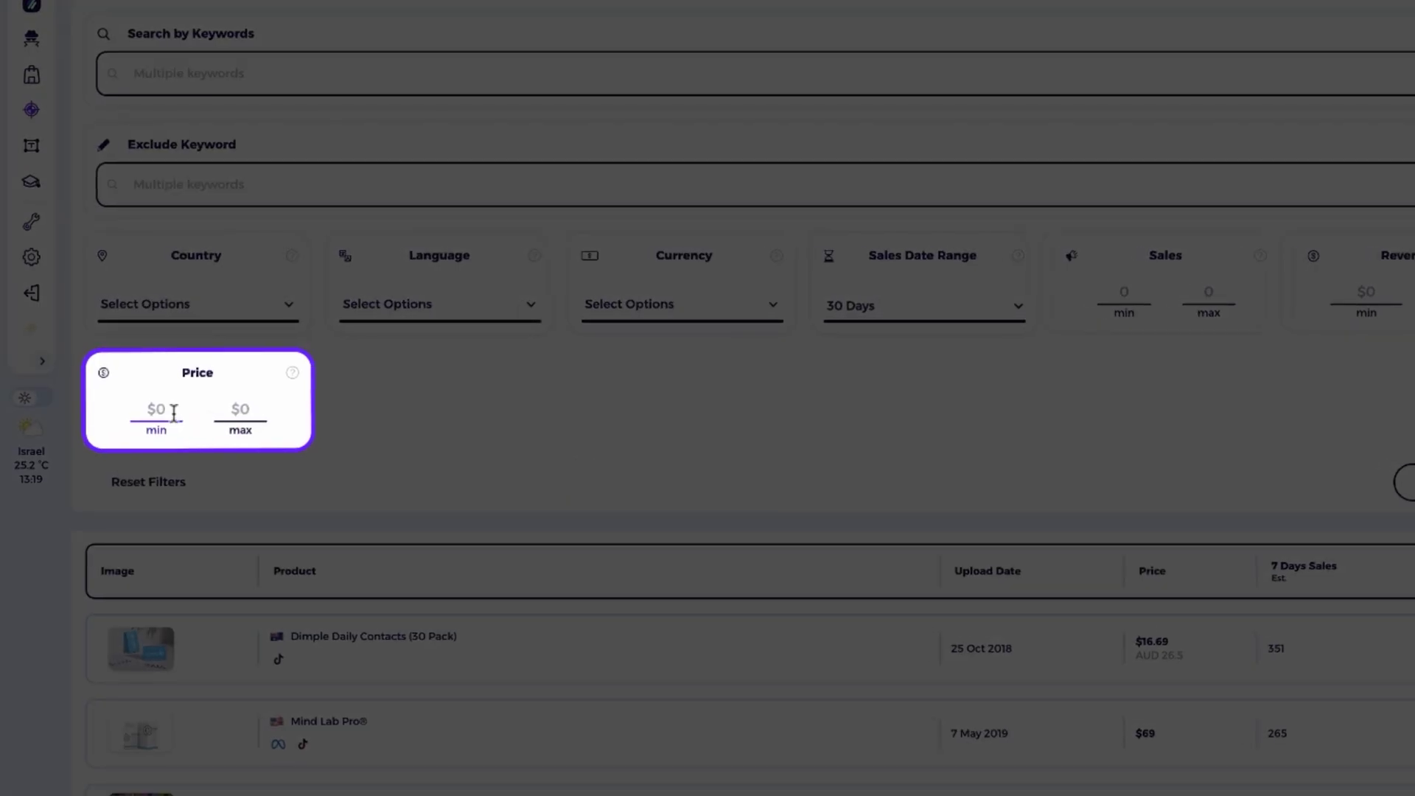
# Step: Search with Price min 35 and Sales min 70, then view the results table
pyautogui.click(155, 412)
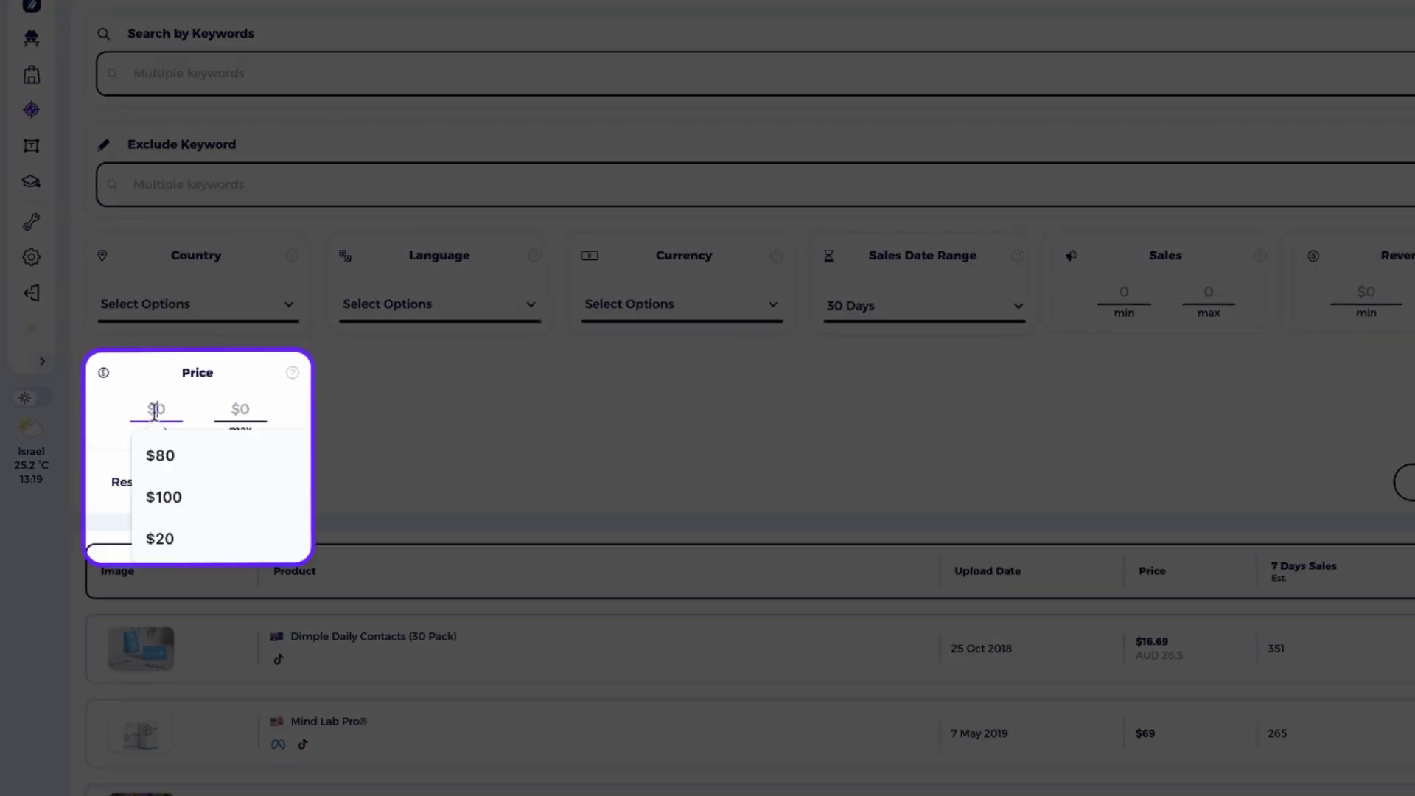
pyautogui.write('35')
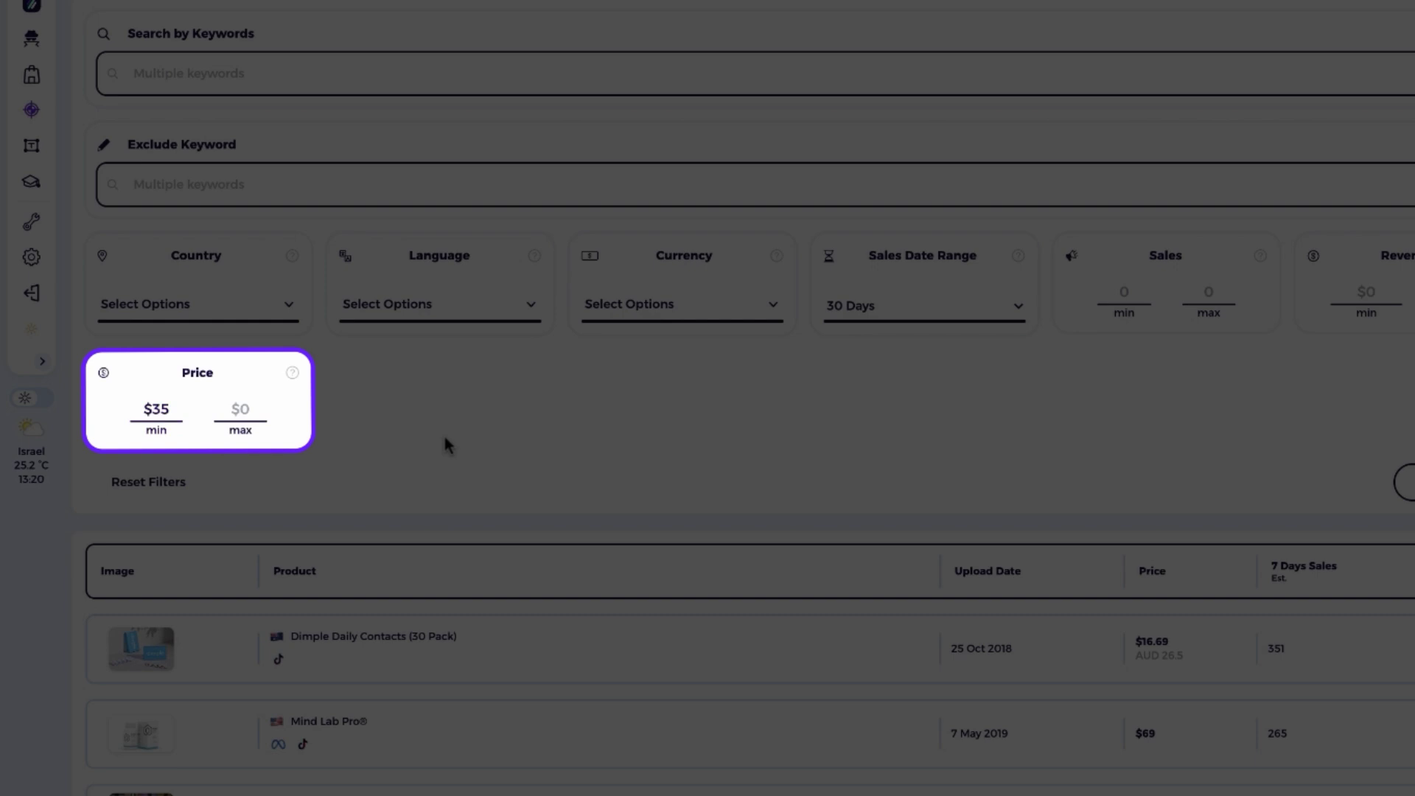
pyautogui.click(1129, 297)
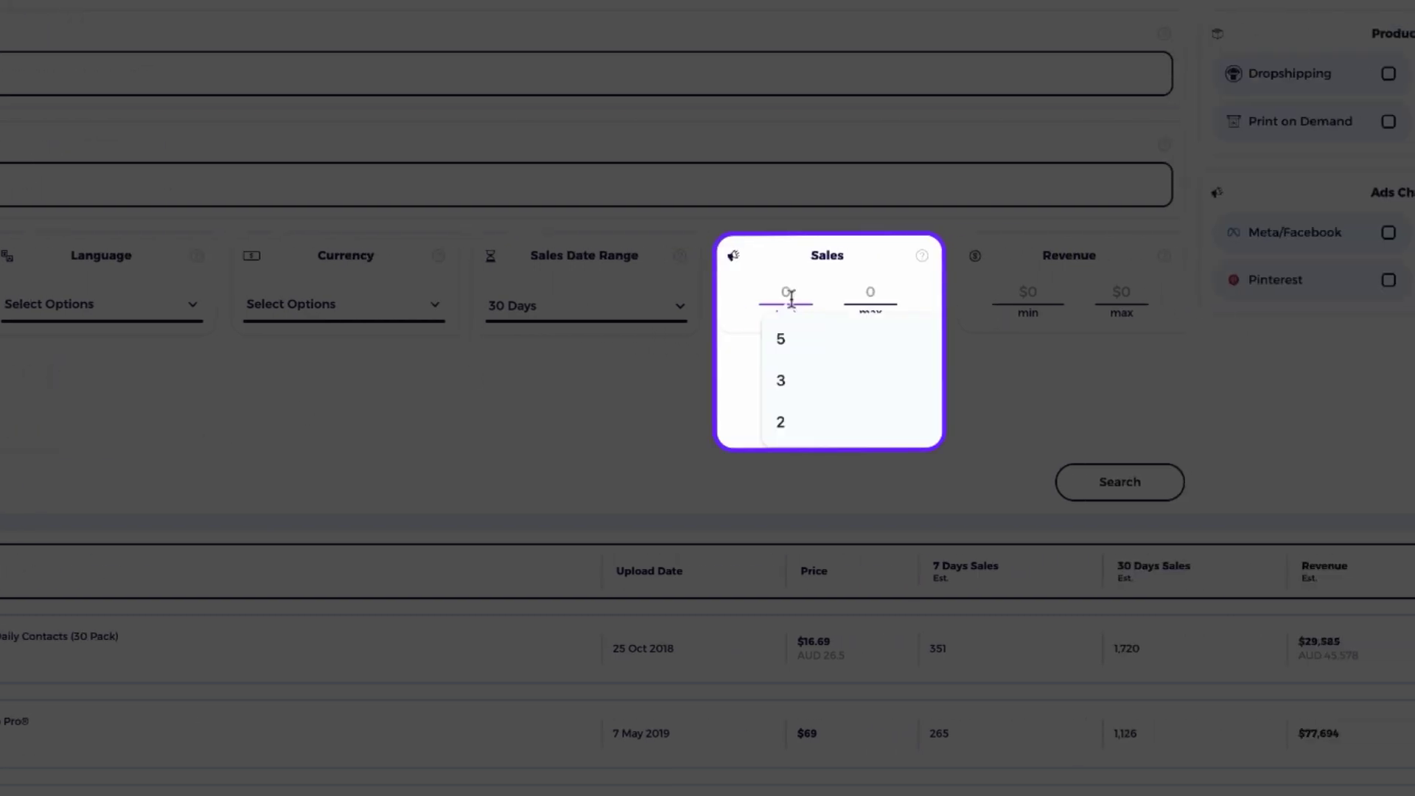
pyautogui.write('70')
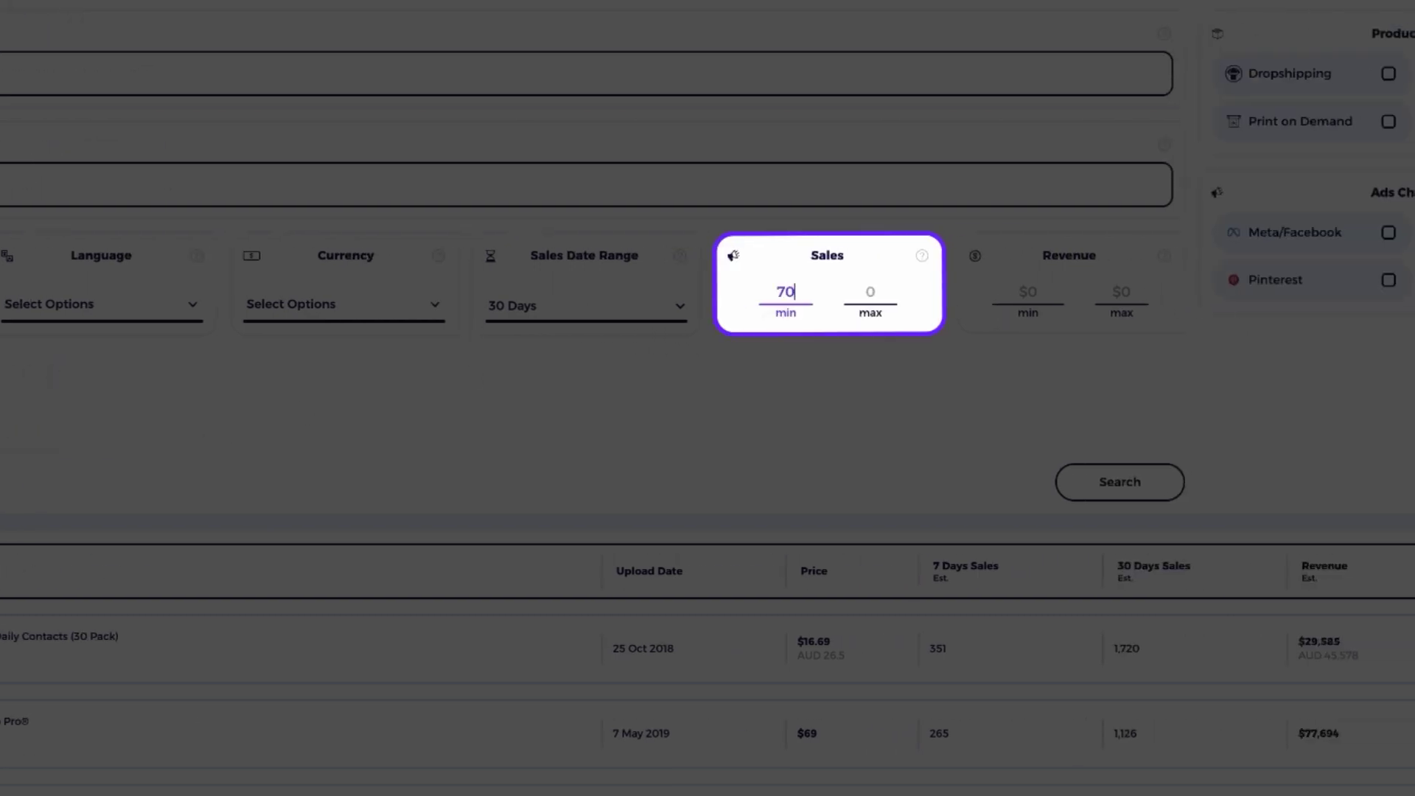
pyautogui.click(759, 373)
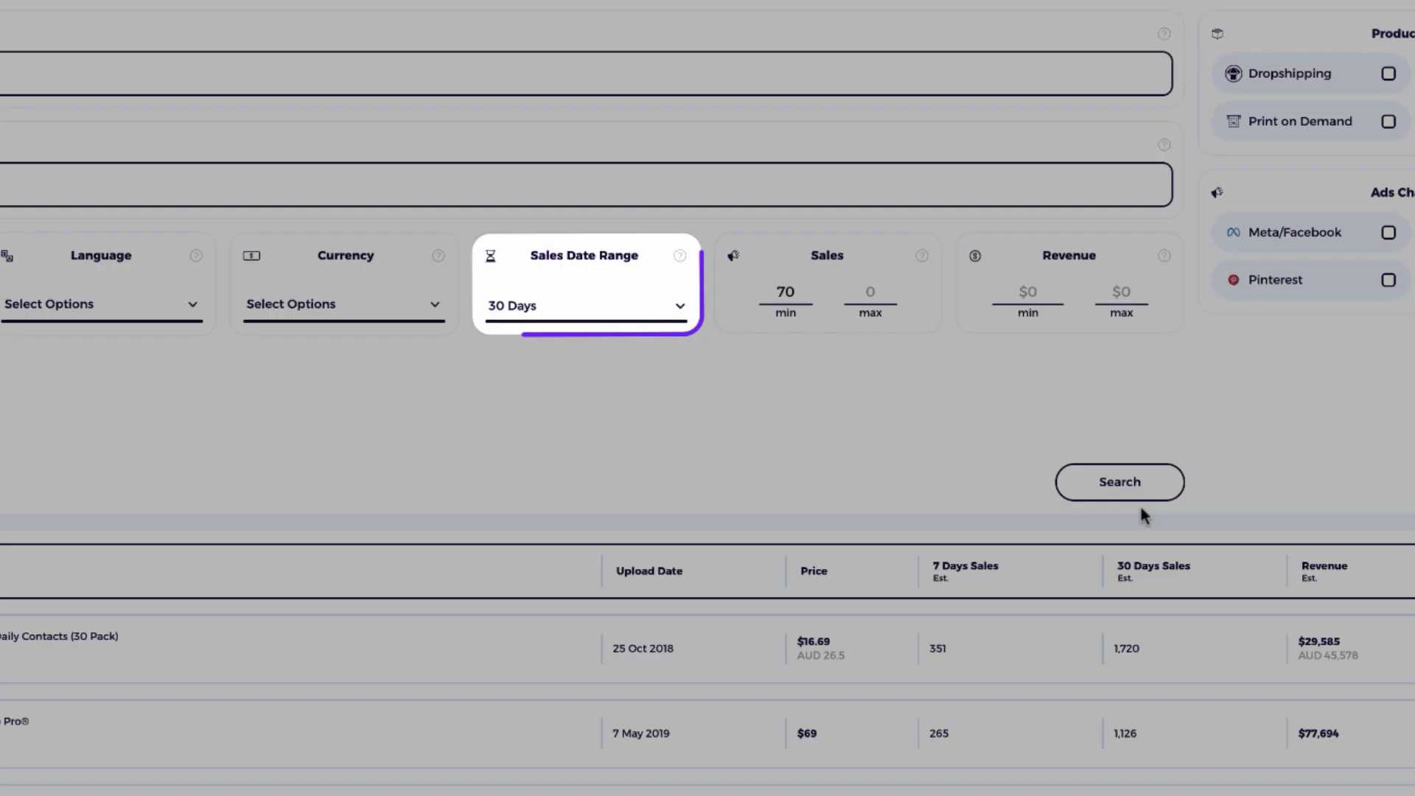
pyautogui.click(1136, 490)
pyautogui.scroll(-6, 1038, 406)
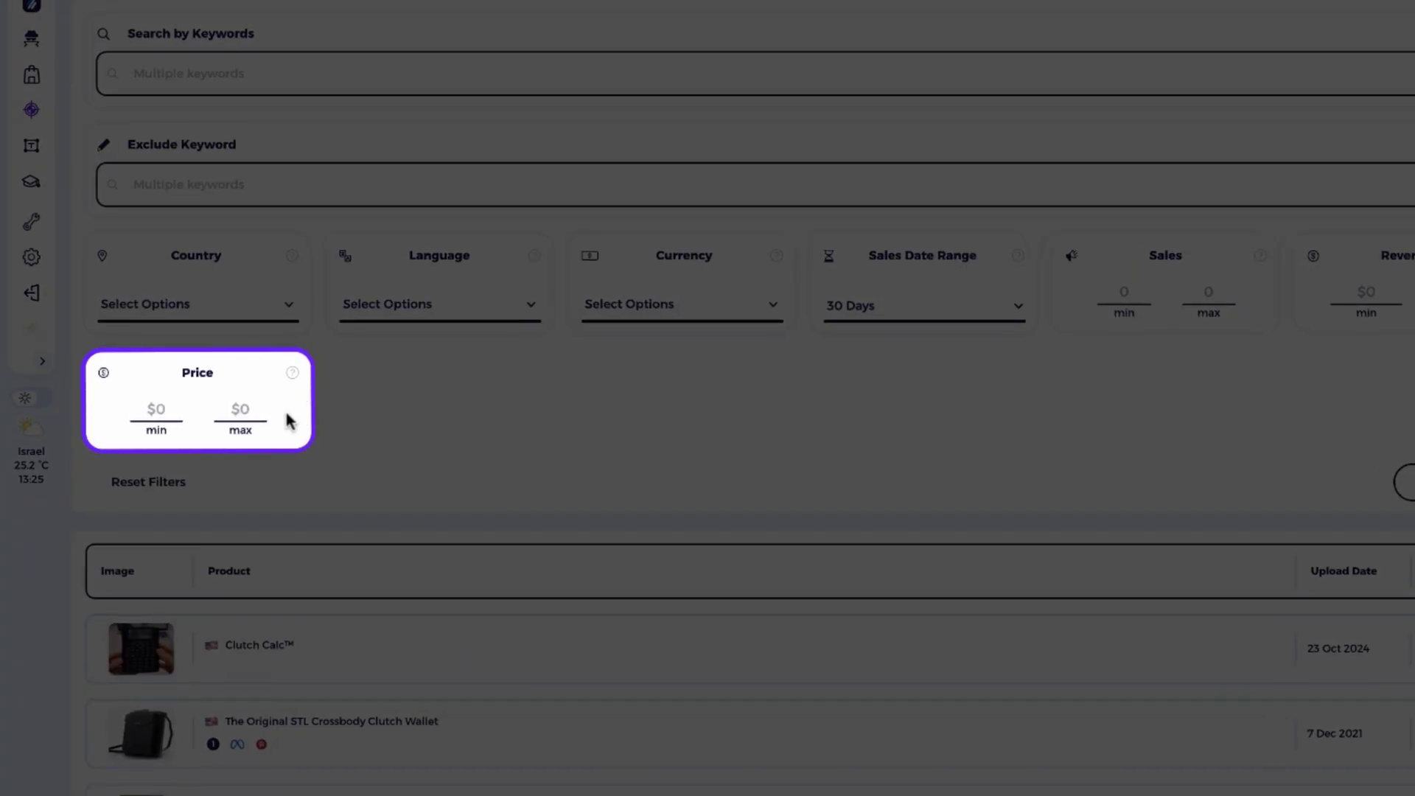
# Step: Set Price max 25 and Sales min 70, and tick Dropshipping and One Product Store
pyautogui.click(179, 344)
pyautogui.write('25')
pyautogui.click(1124, 295)
pyautogui.write('70')
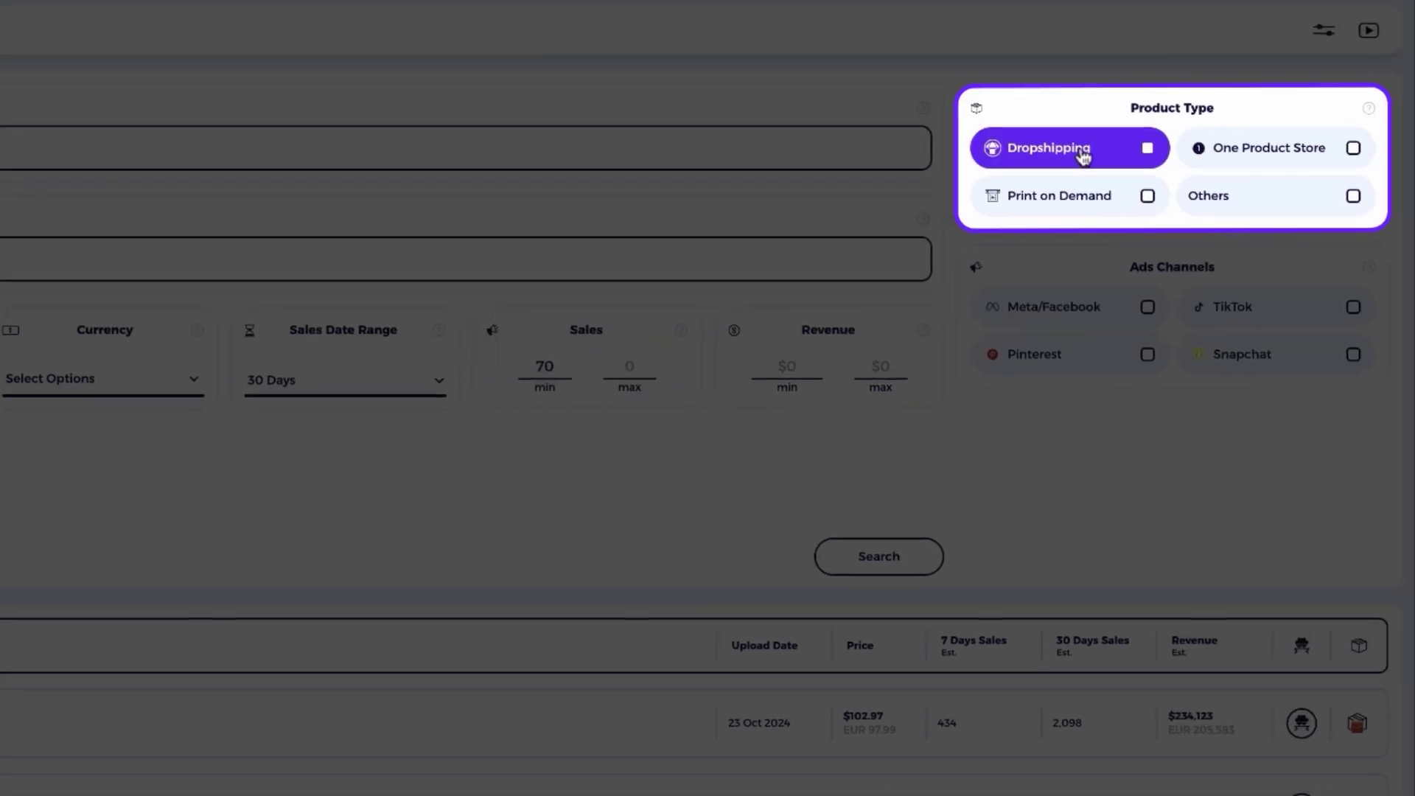
pyautogui.click(1085, 155)
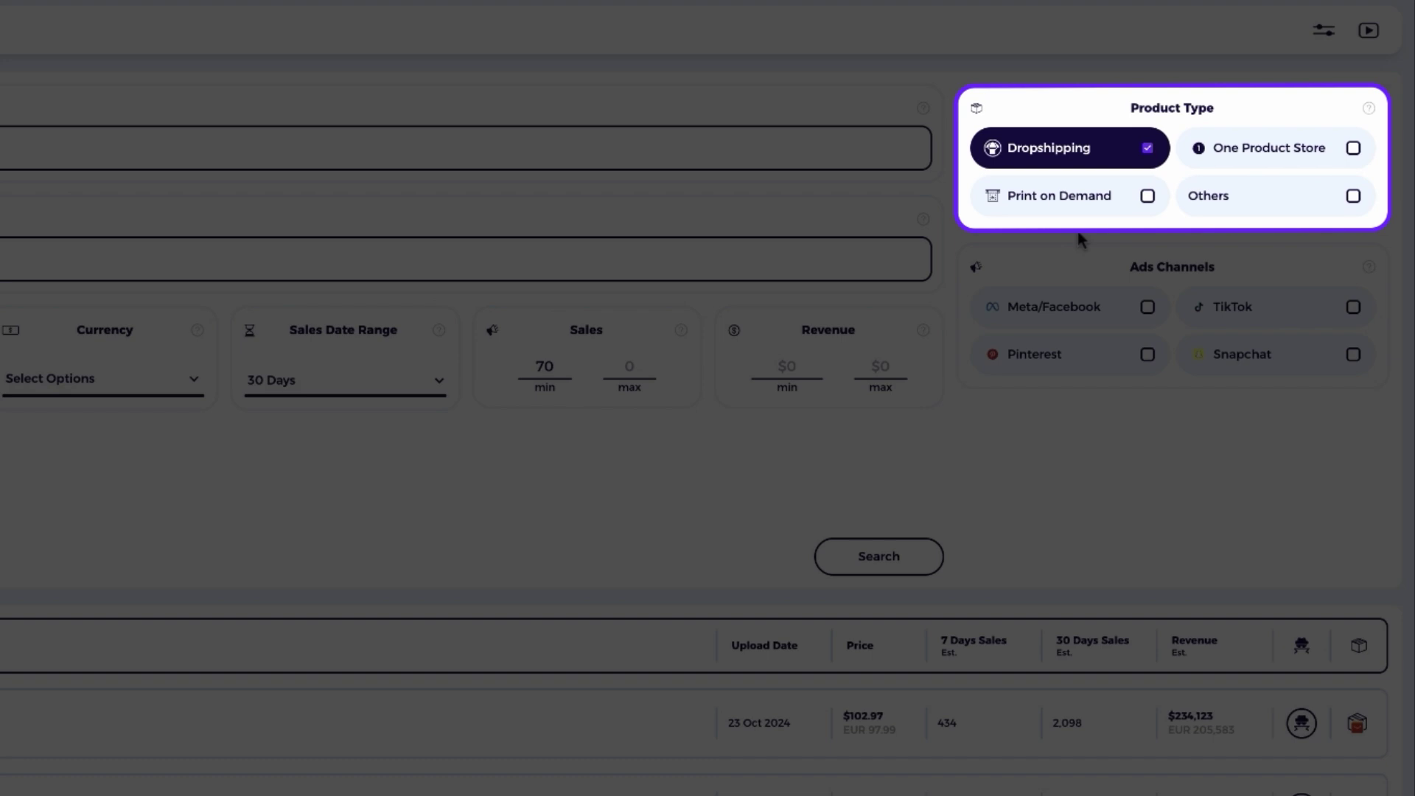
pyautogui.click(1224, 158)
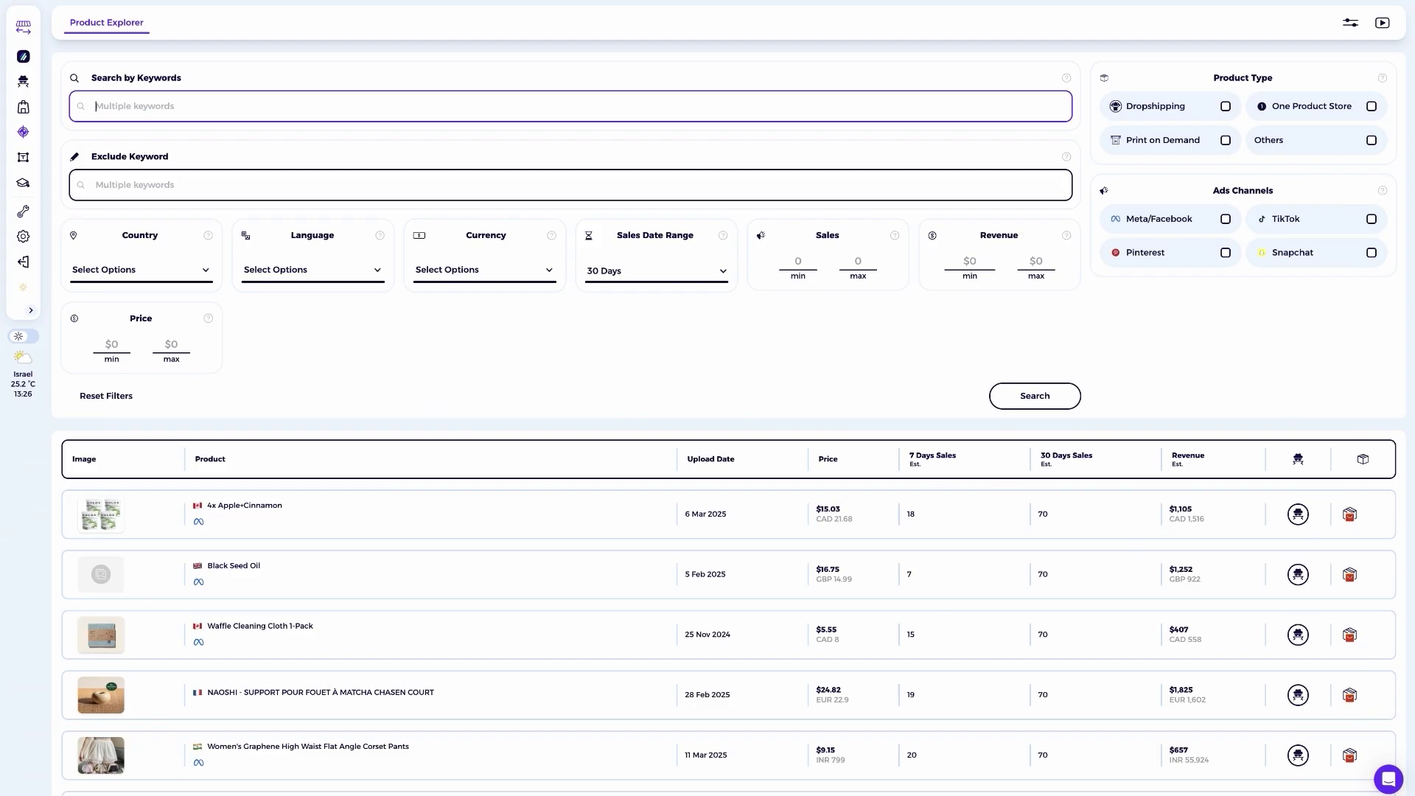
# Step: Search for Garden products with the Country filter set to United Kingdom
pyautogui.write('Garden')
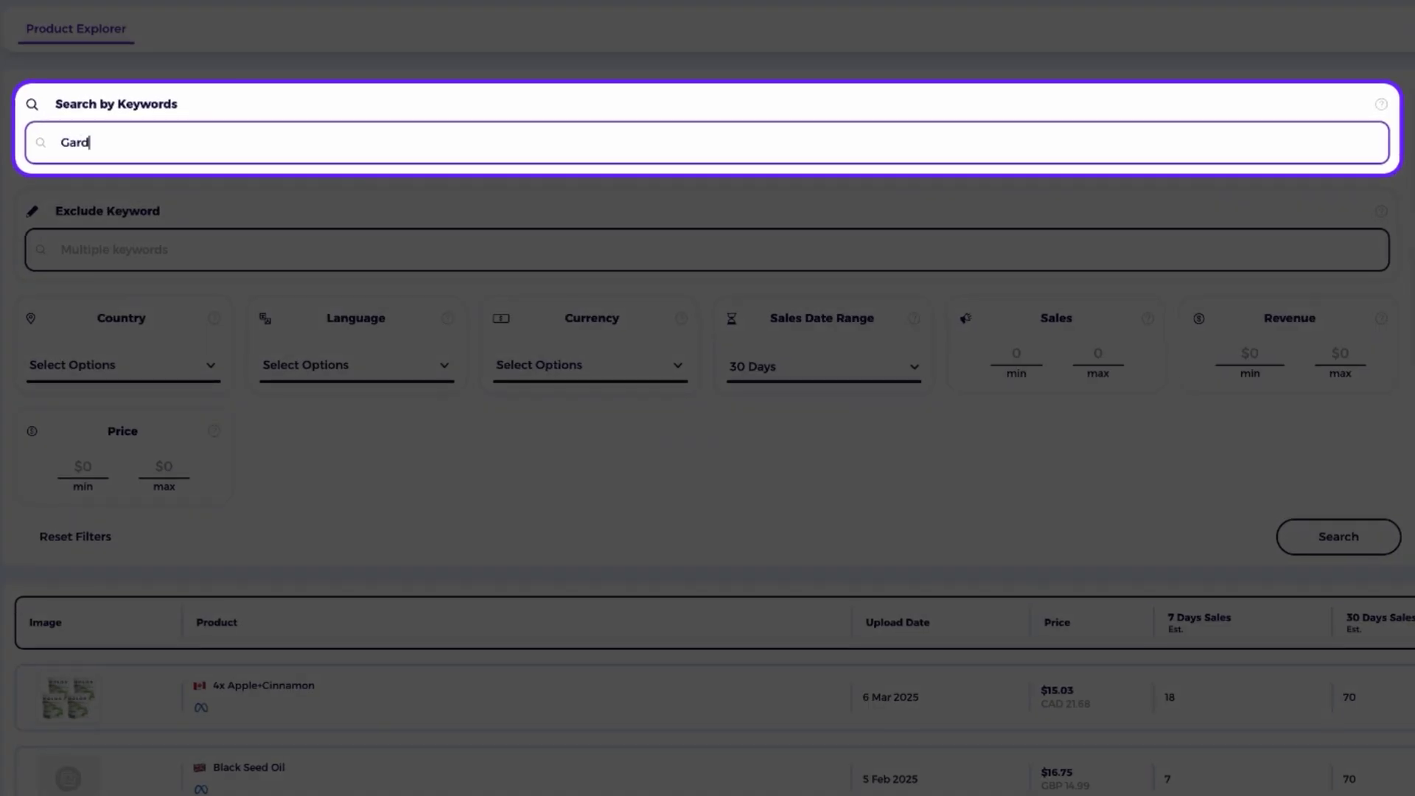
pyautogui.press('Return')
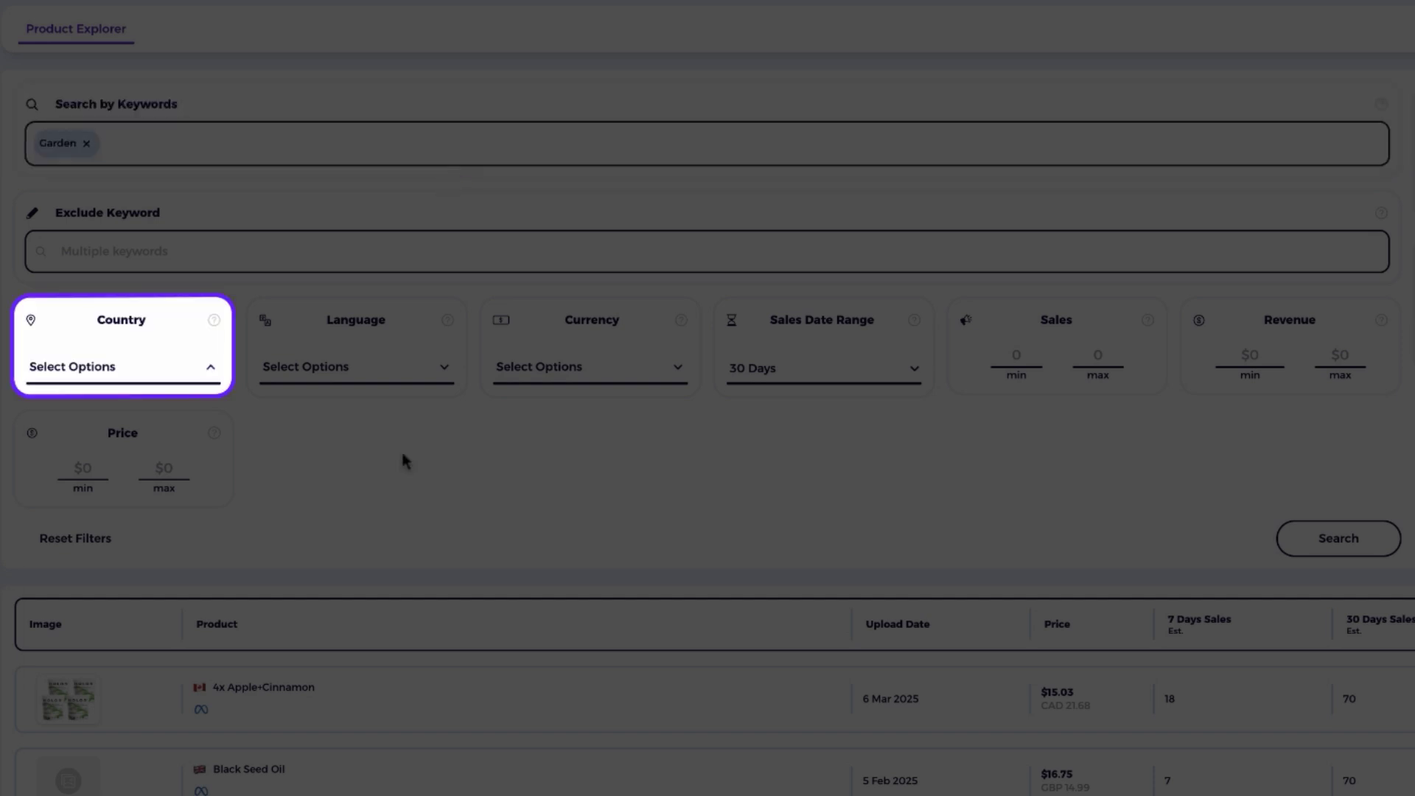
pyautogui.click(184, 381)
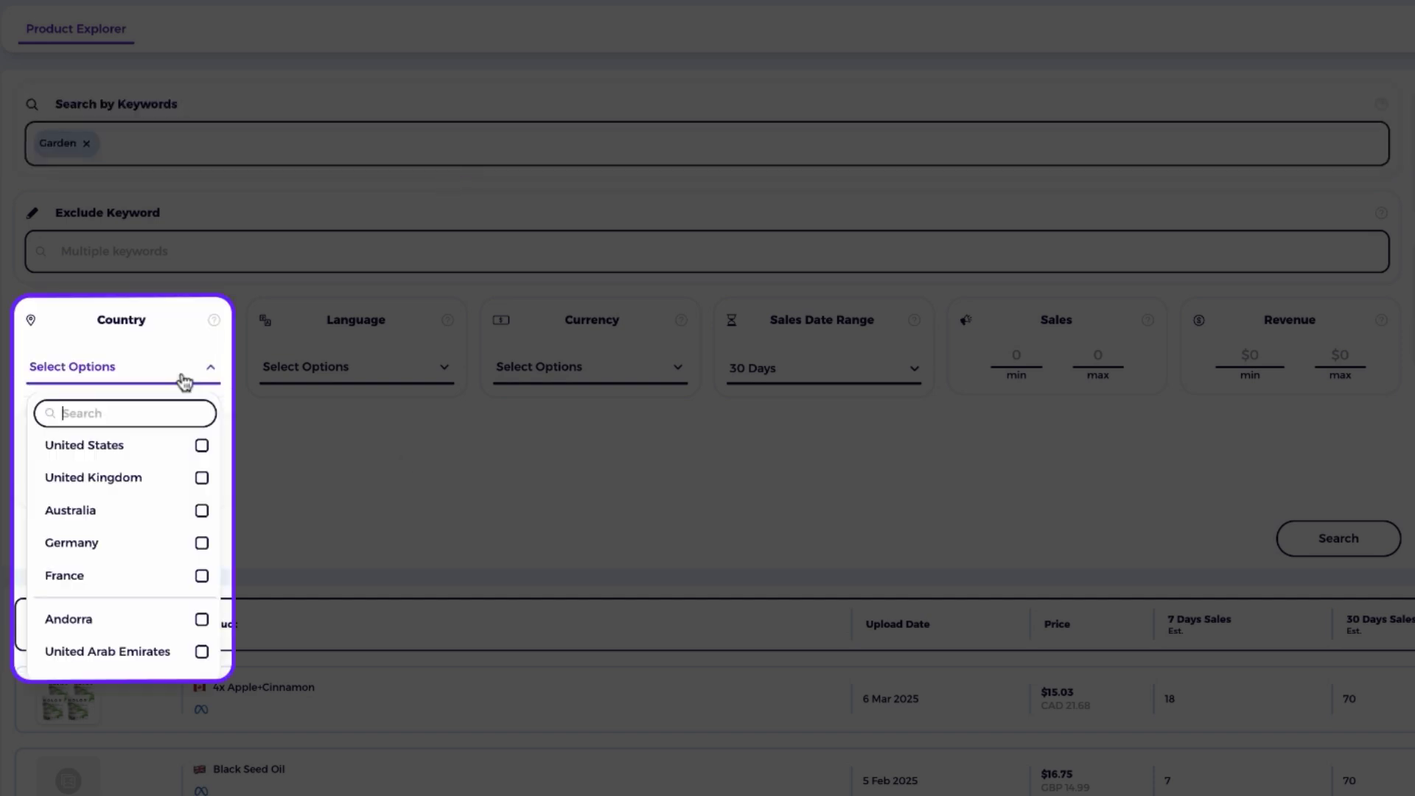
pyautogui.click(179, 483)
pyautogui.click(545, 446)
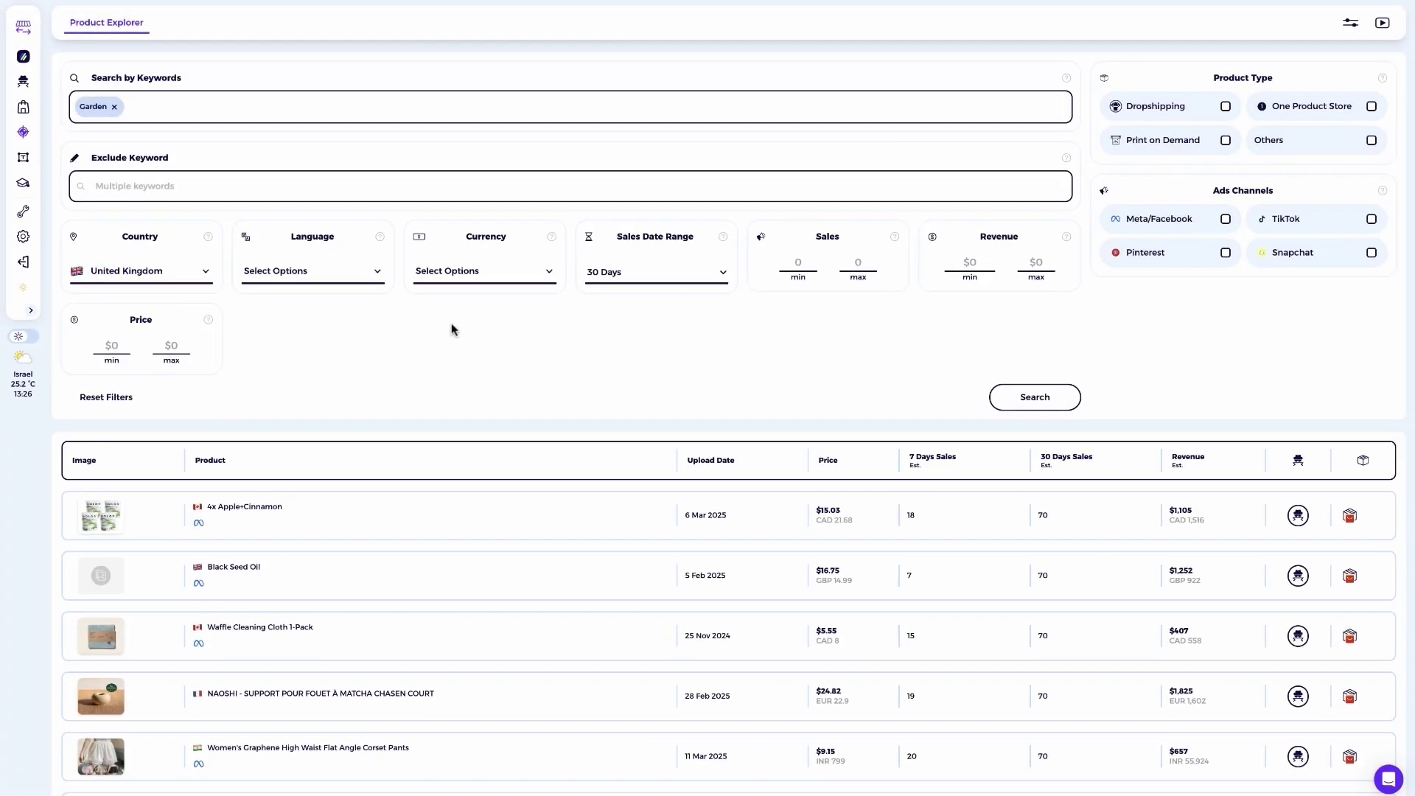
pyautogui.click(1035, 397)
pyautogui.scroll(-5, 1052, 402)
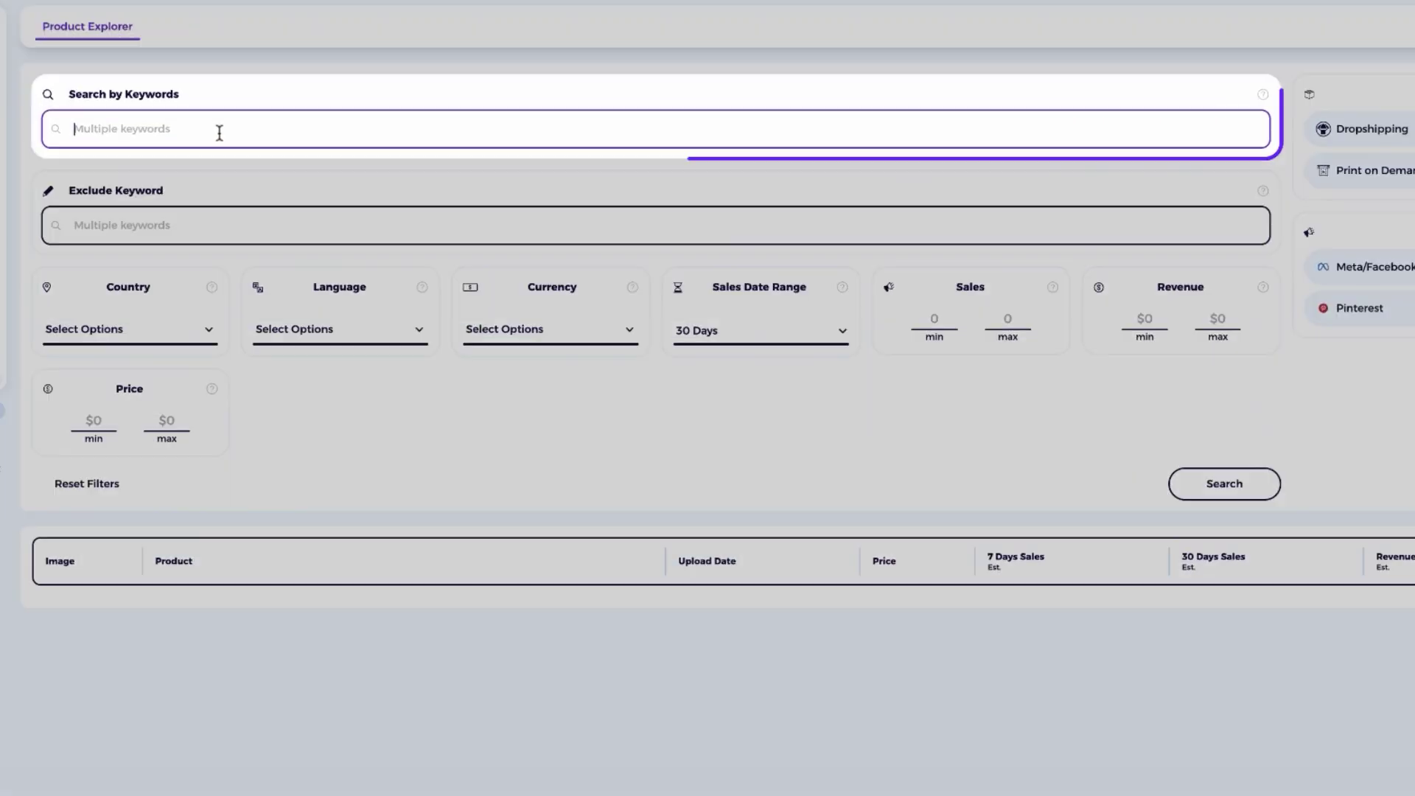
# Step: Search Necklace in Dropshipping and One Product Store types with $5,000 minimum revenue
pyautogui.write('Nec')
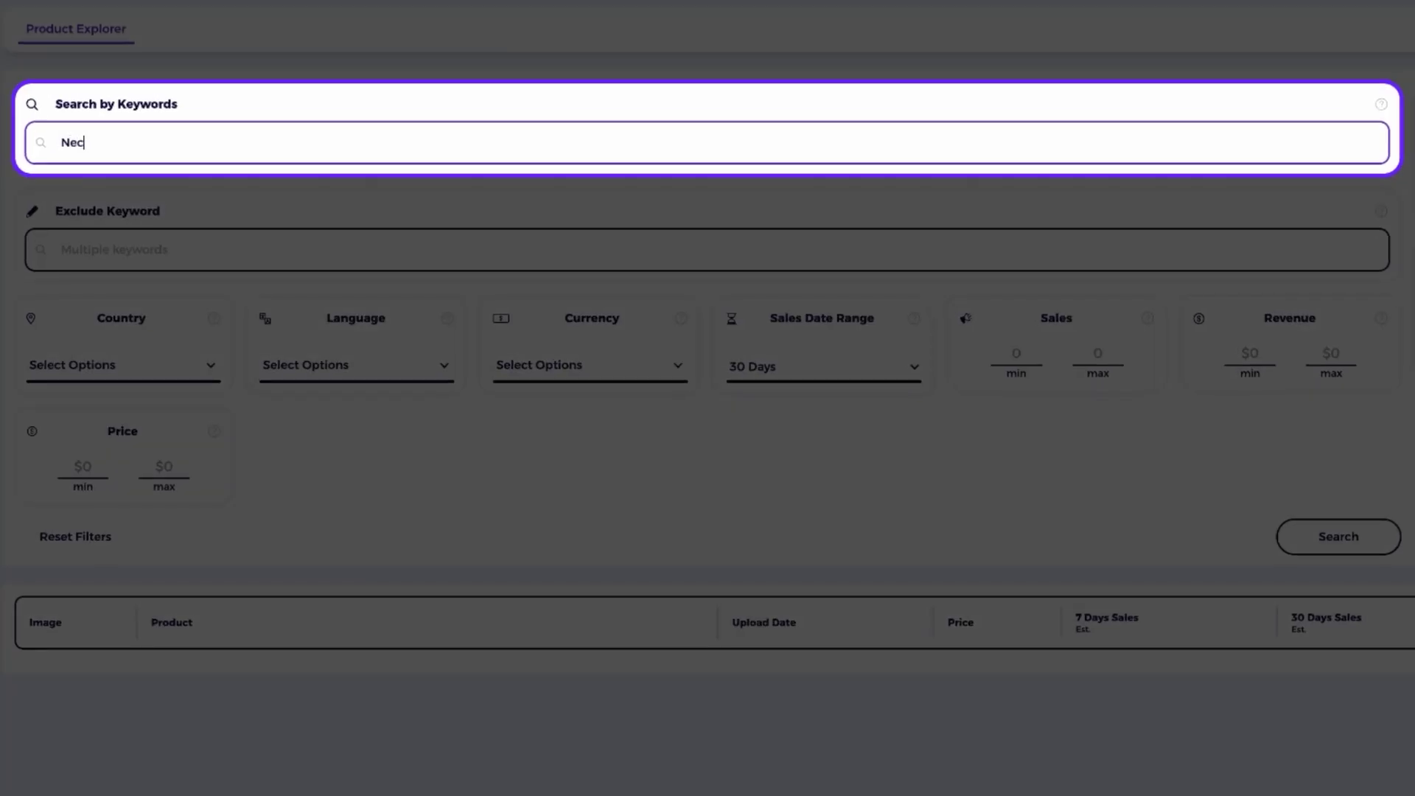
pyautogui.write('klace')
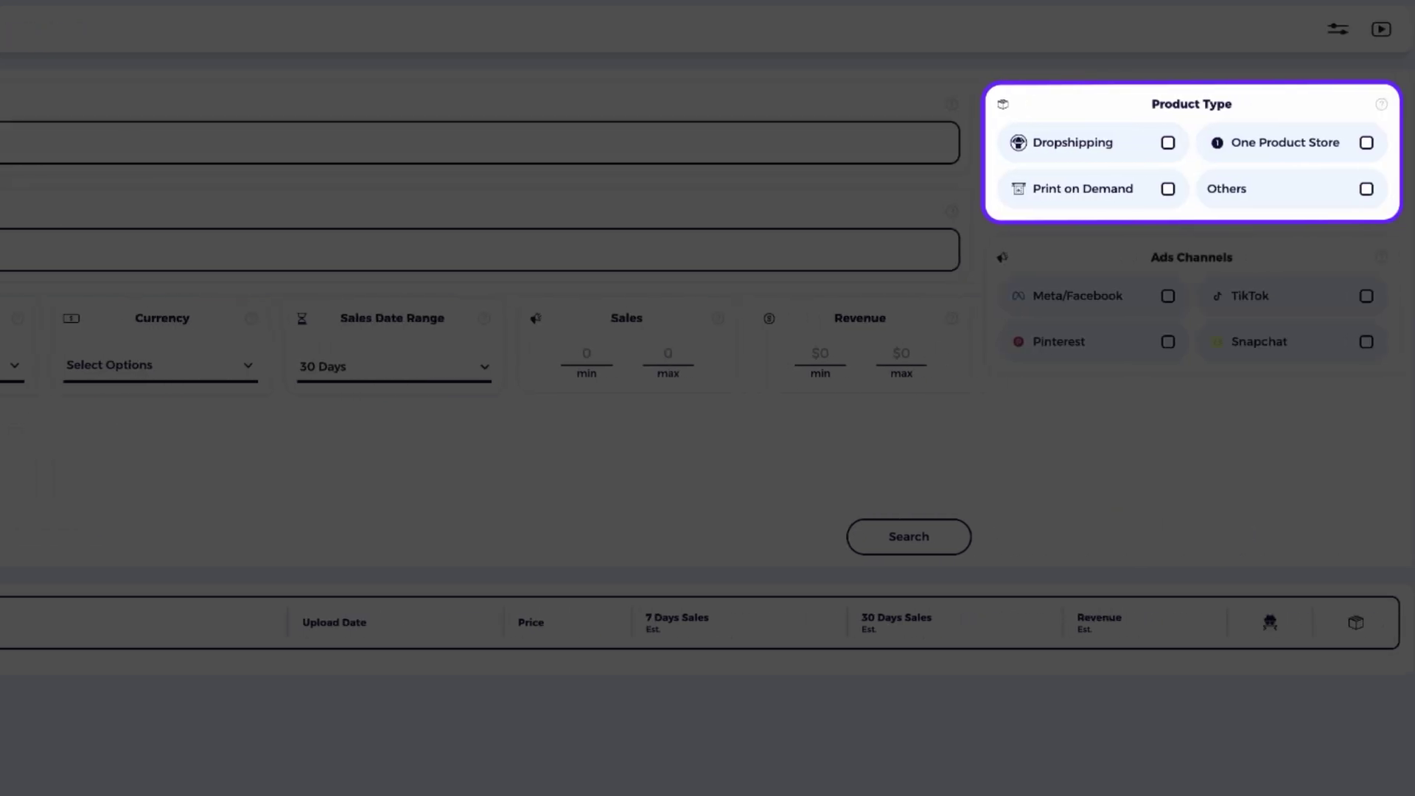
pyautogui.click(1079, 142)
pyautogui.click(1262, 161)
pyautogui.click(820, 356)
pyautogui.write('5000')
pyautogui.click(727, 435)
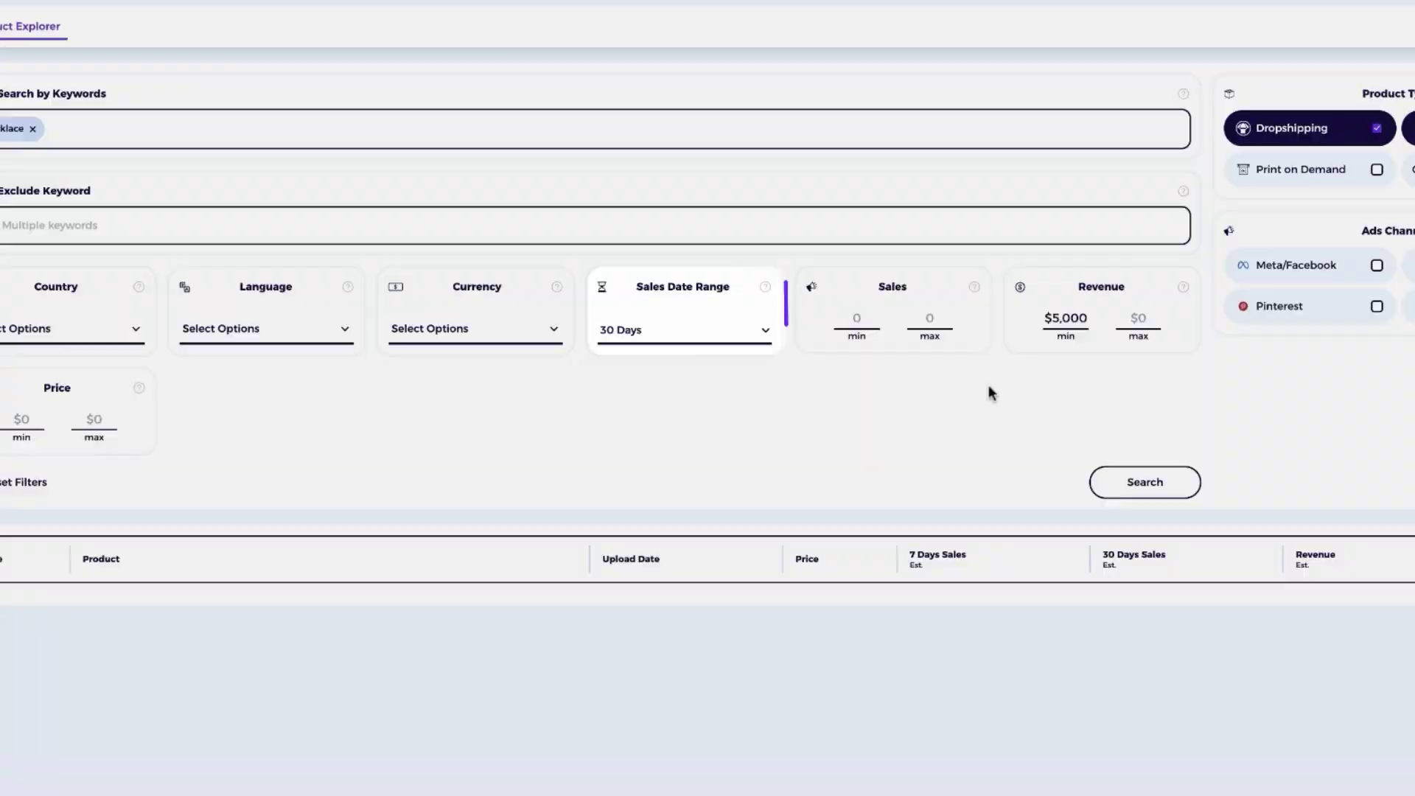
pyautogui.click(1134, 484)
pyautogui.scroll(-5, 1134, 484)
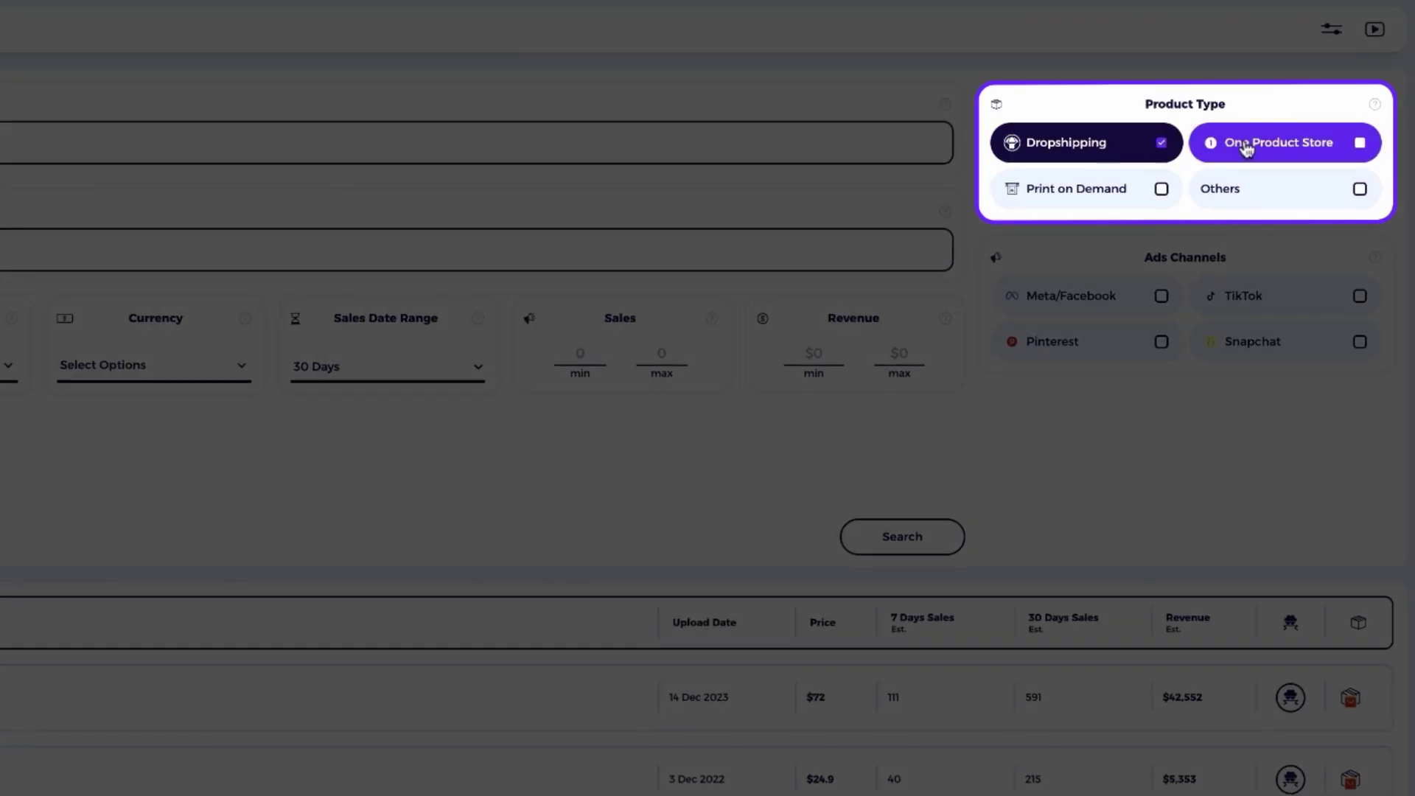
# Step: Add One Product Store and tick Meta/Facebook and TikTok as ads channels, then view results
pyautogui.click(1251, 149)
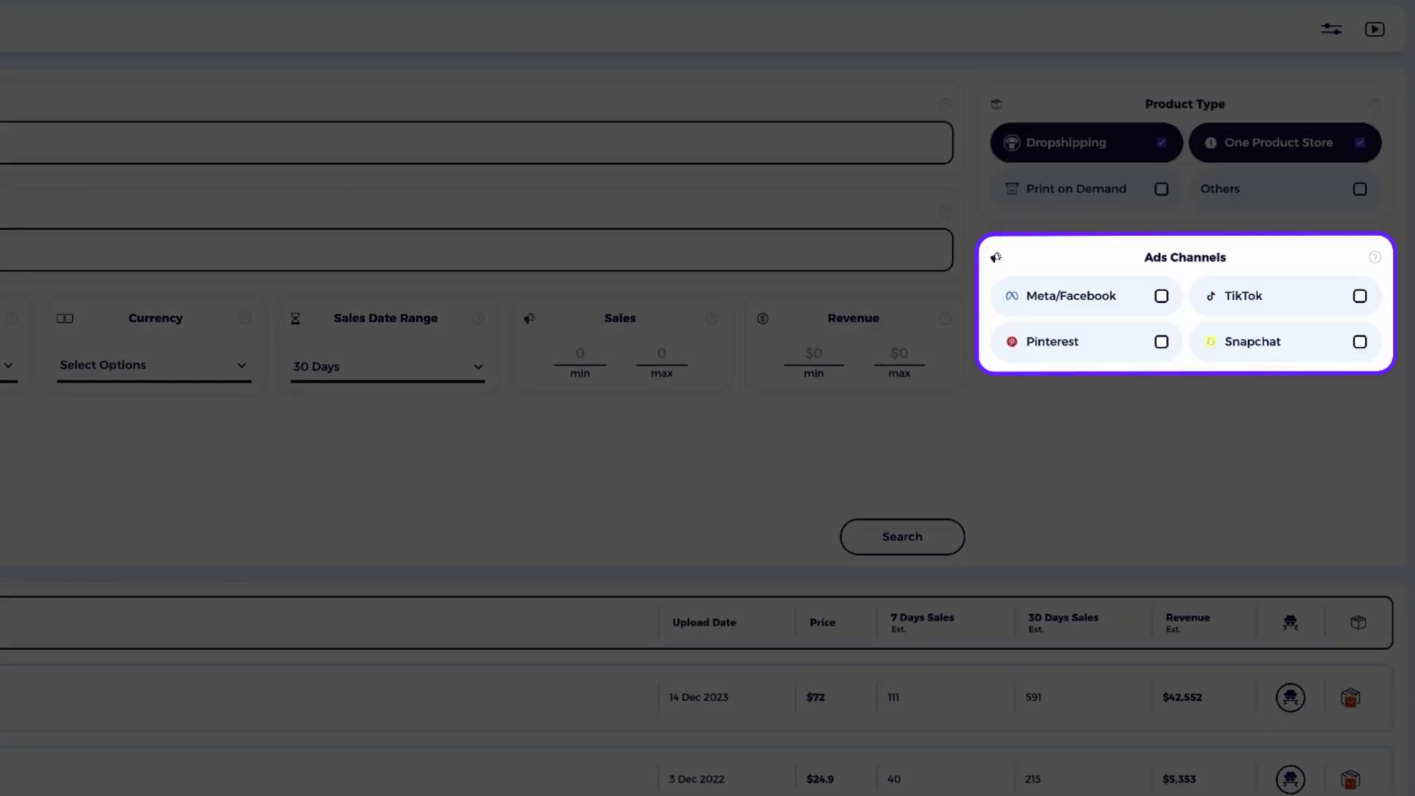
pyautogui.click(1061, 304)
pyautogui.click(1273, 302)
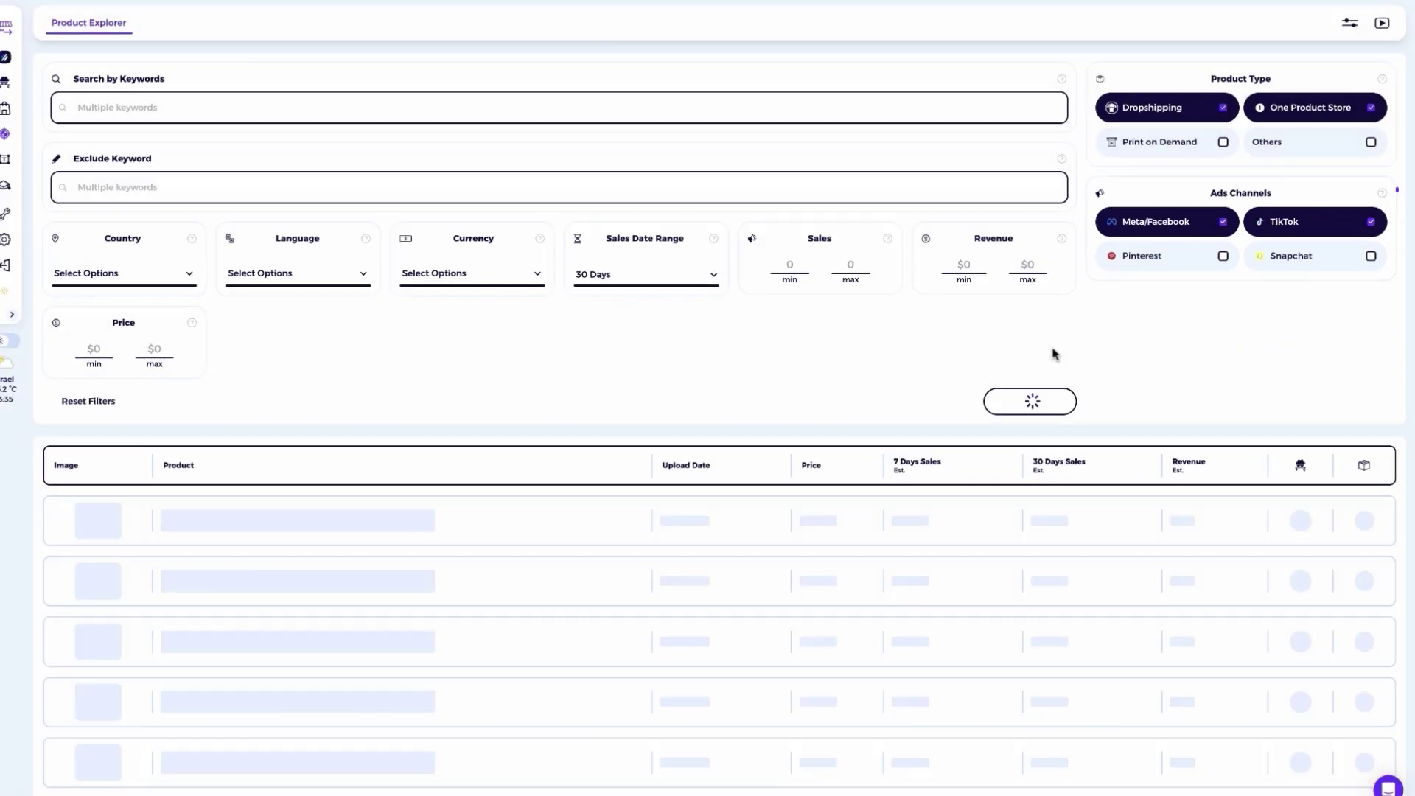
pyautogui.scroll(-5, 932, 435)
pyautogui.scroll(-1, 1067, 340)
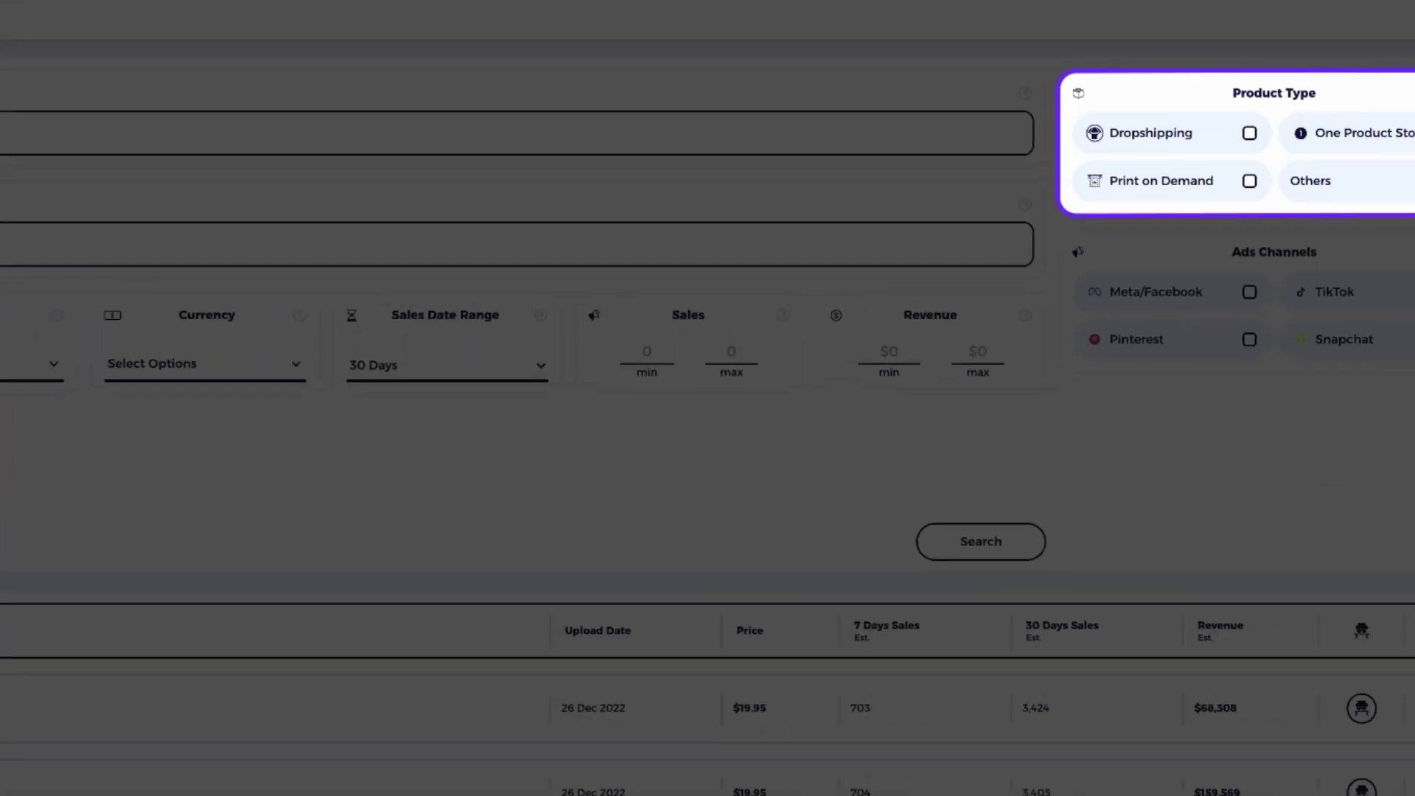
# Step: Tick Dropshipping and One Product Store and enter 50 as the minimum sales
pyautogui.click(1217, 142)
pyautogui.click(1331, 142)
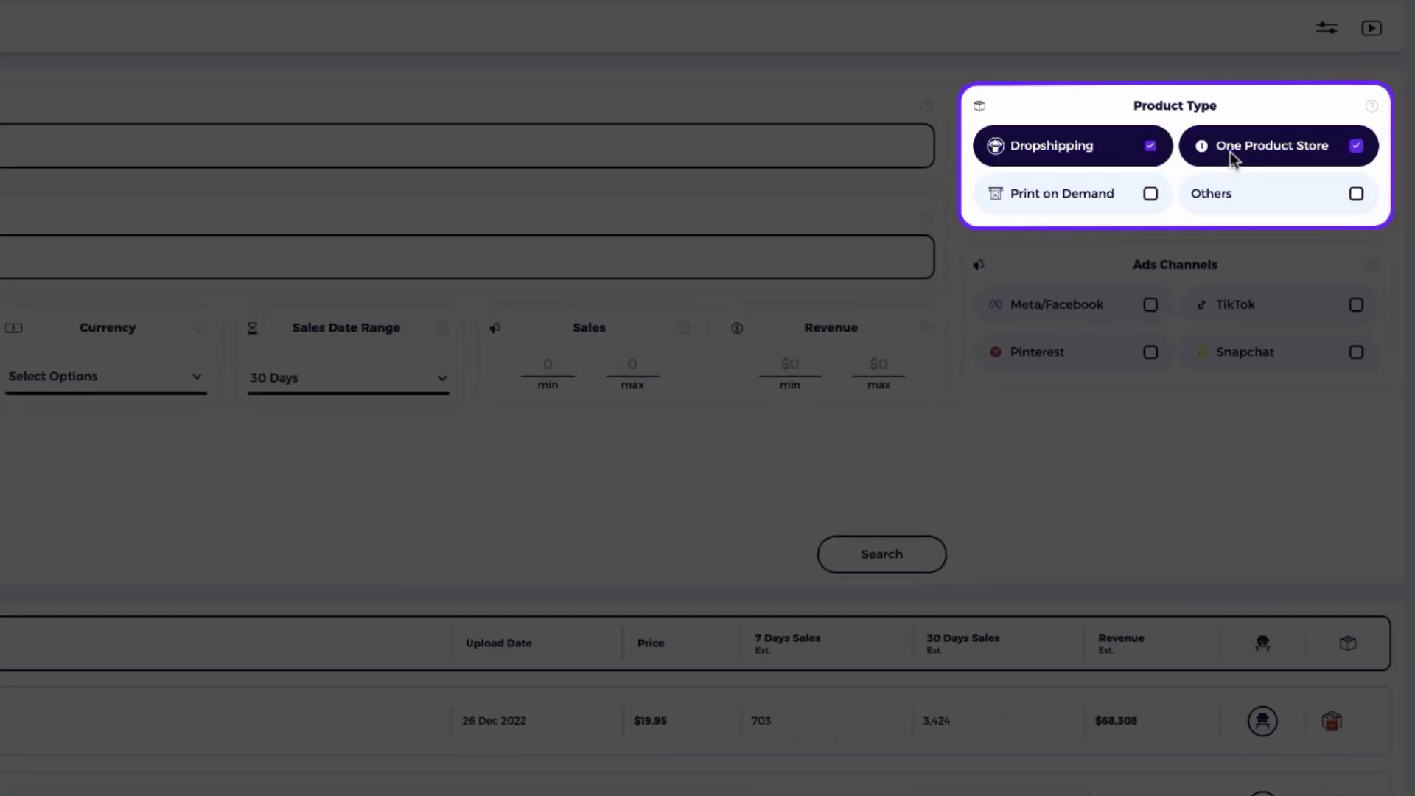
pyautogui.click(548, 365)
pyautogui.write('50')
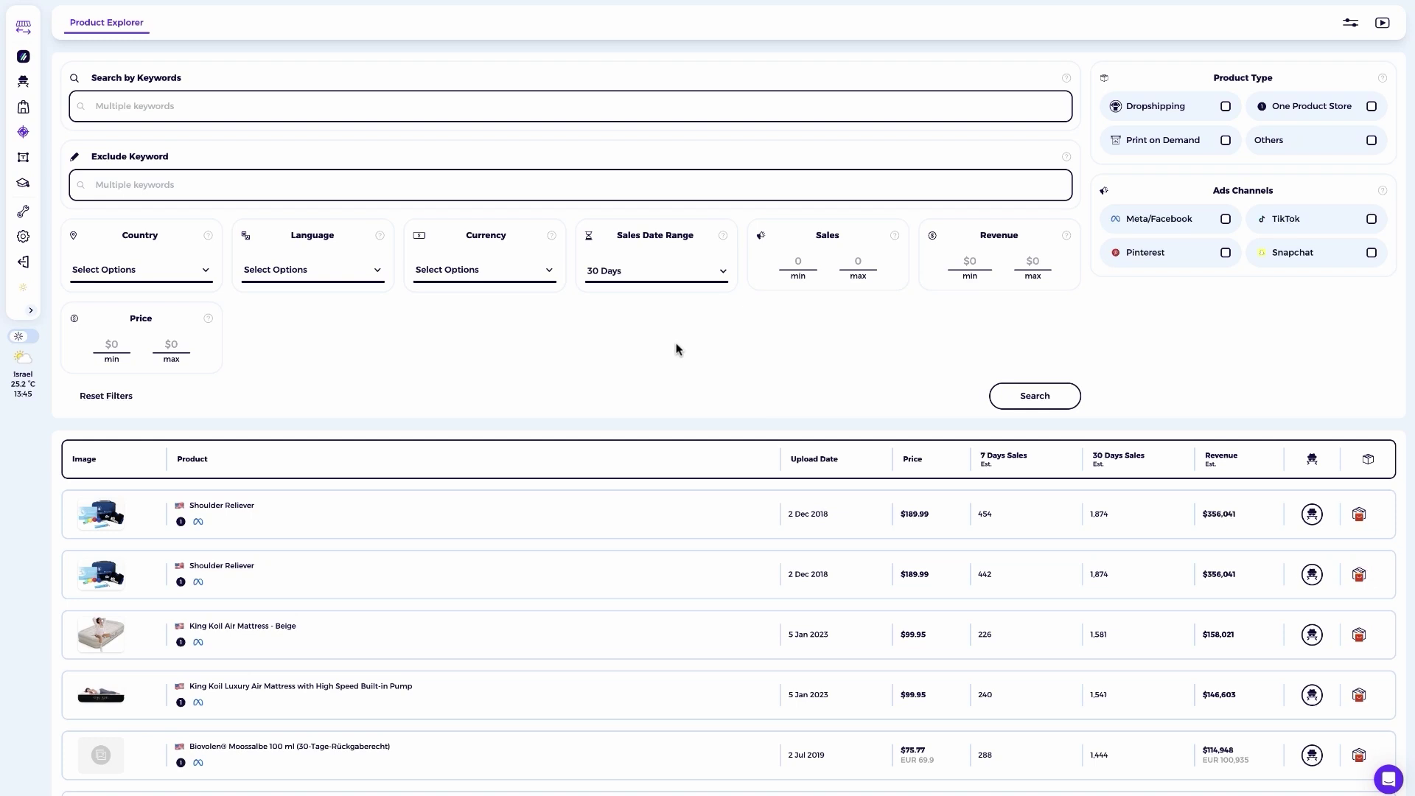
# Step: Filter for dropshipping one-product stores with at least 30 sales over the last 7 days
pyautogui.click(648, 272)
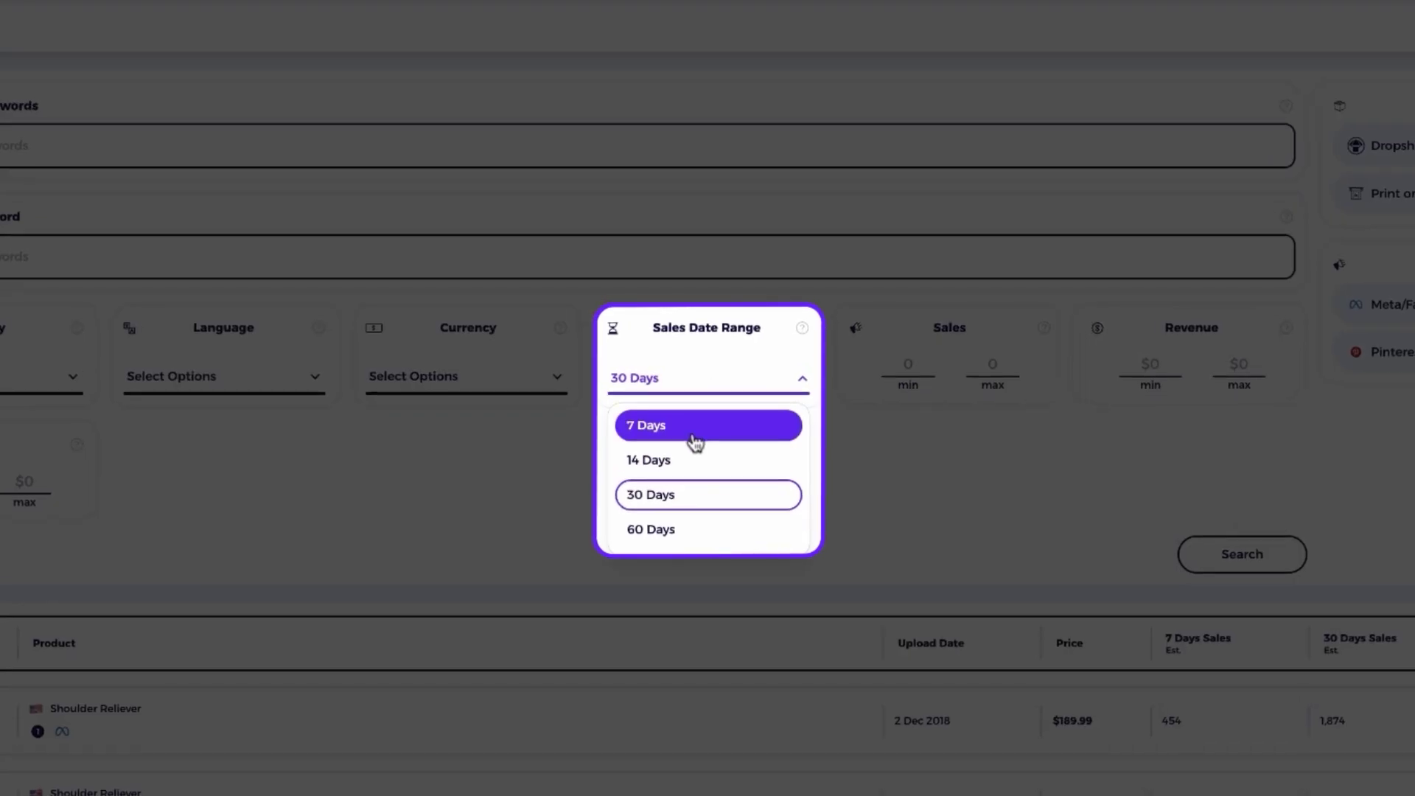
pyautogui.click(694, 441)
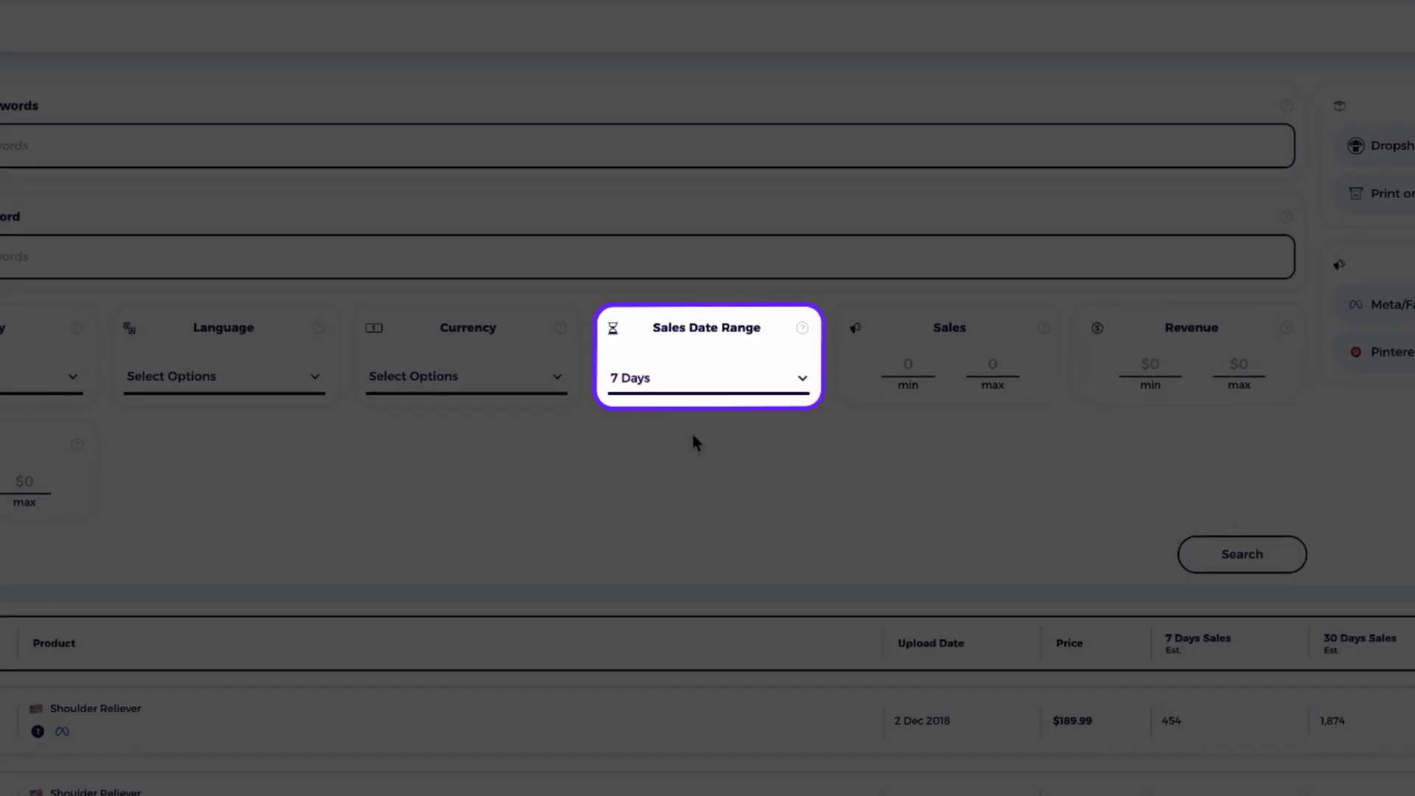
pyautogui.click(906, 369)
pyautogui.write('30')
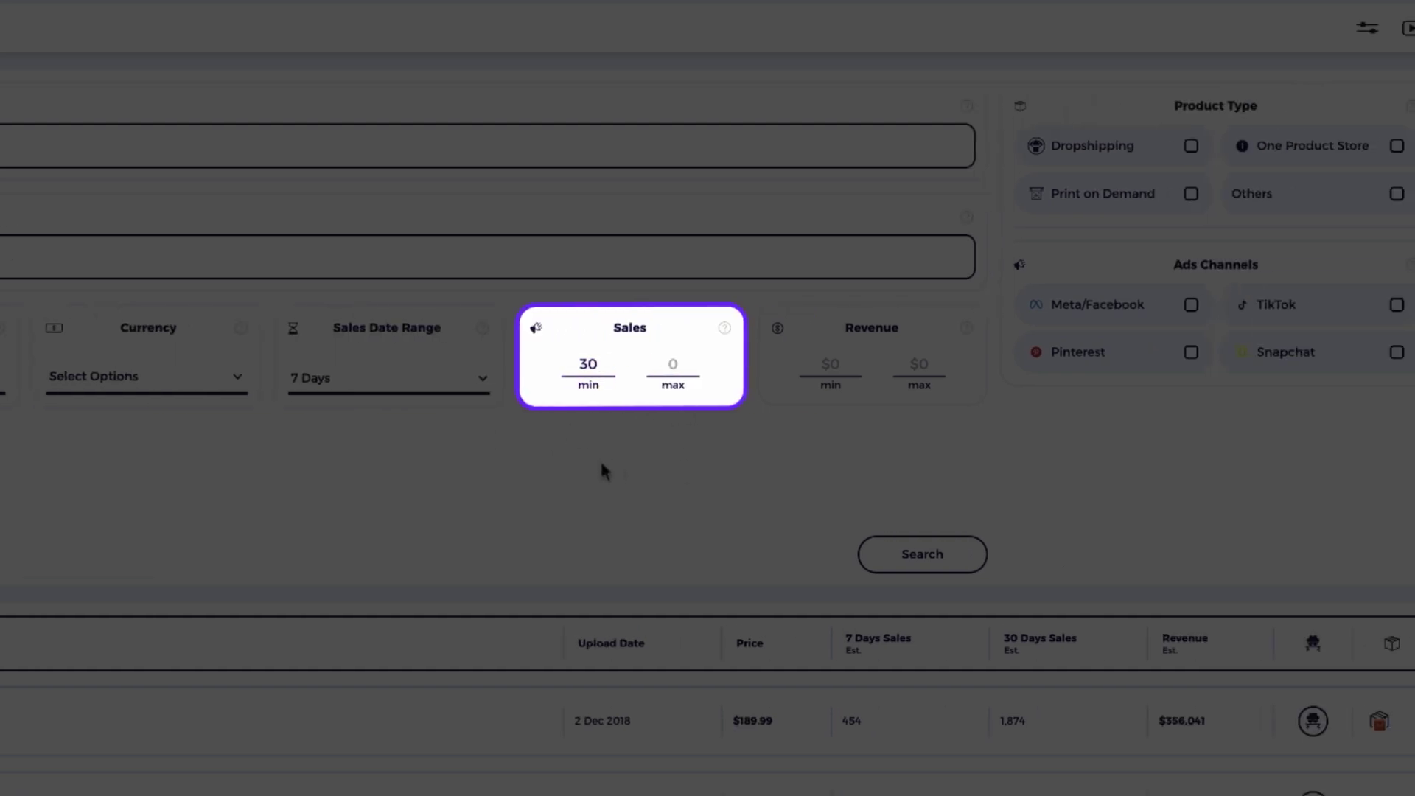
pyautogui.click(1089, 147)
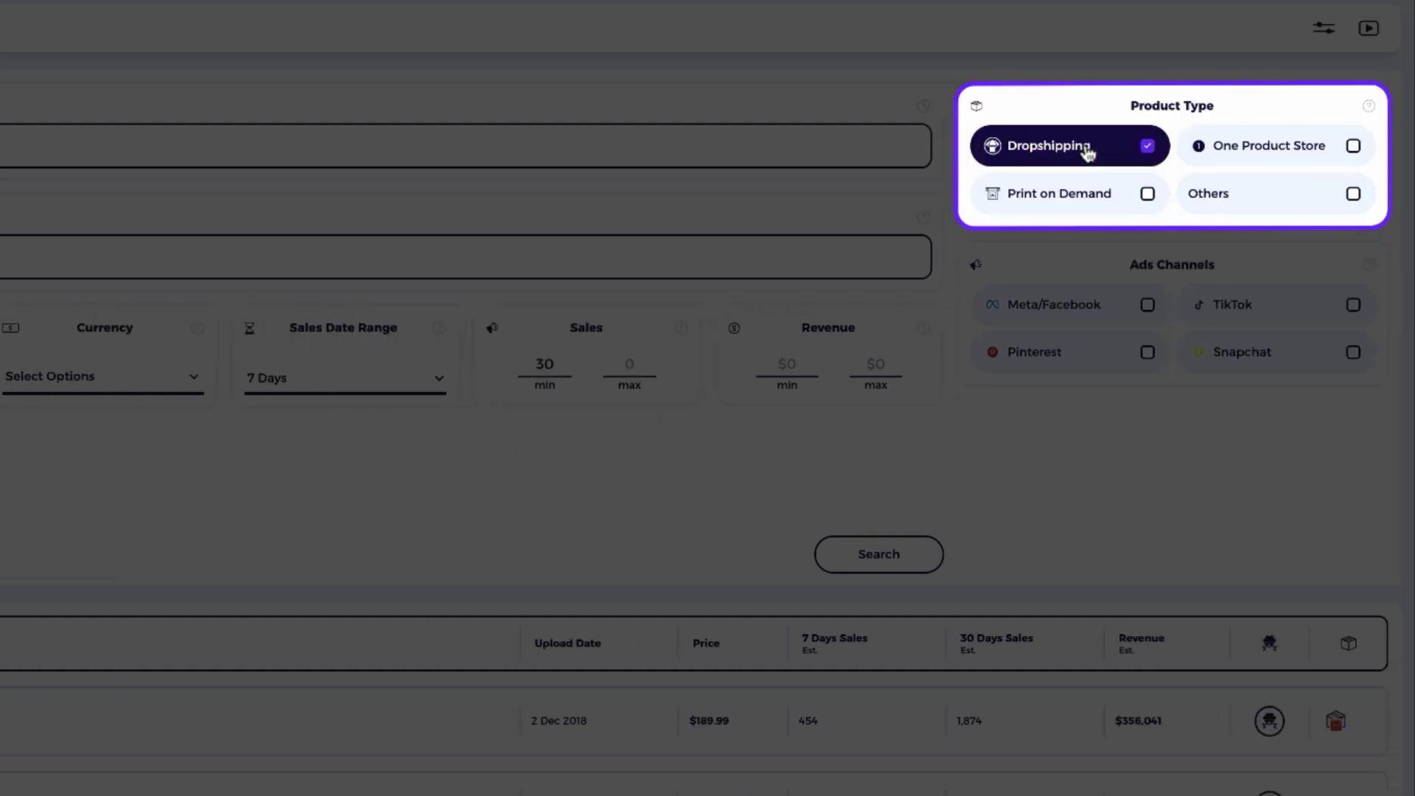
pyautogui.click(1242, 150)
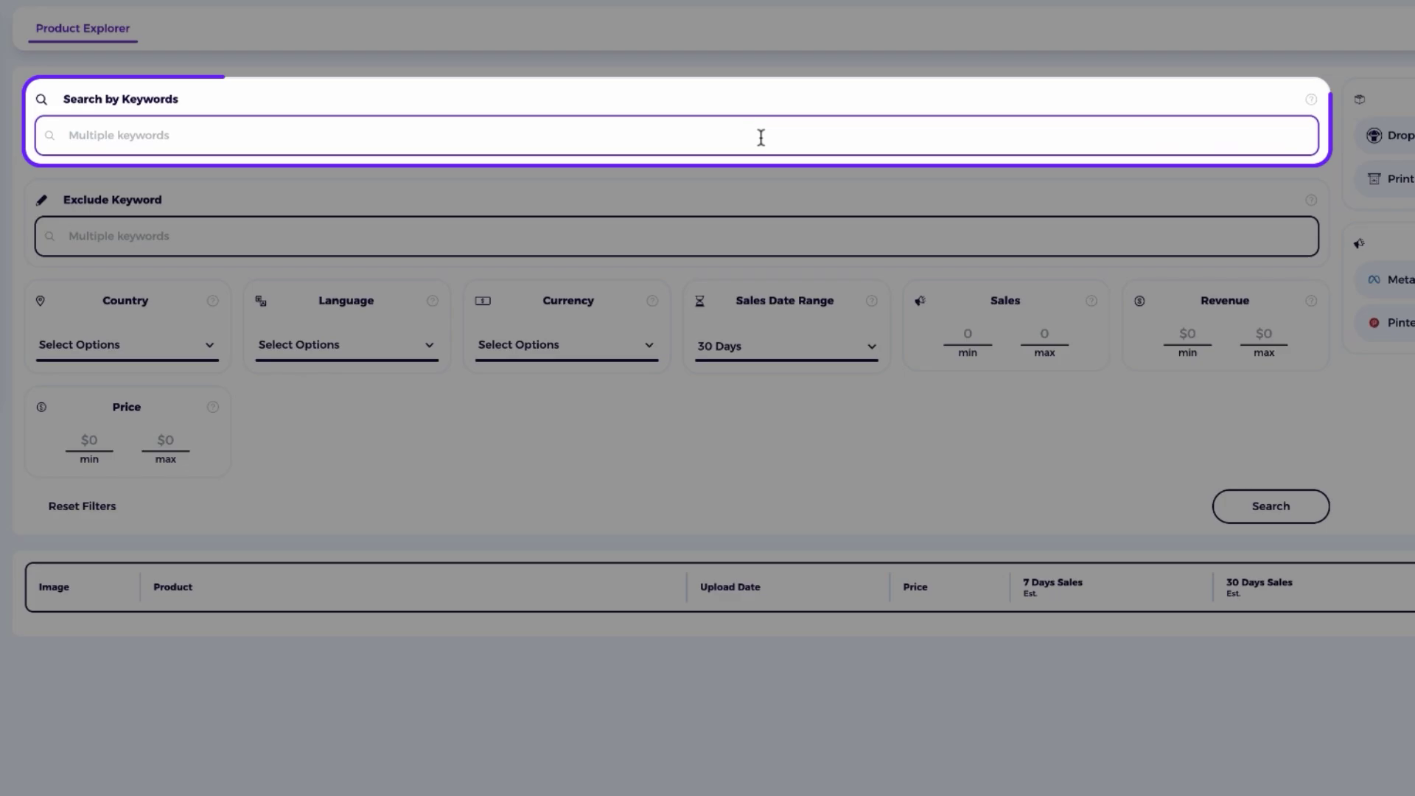
# Step: Add 'Jellyfish Lamp' as a search keyword and look over the resulting products
pyautogui.write('Jellyfish Lamp')
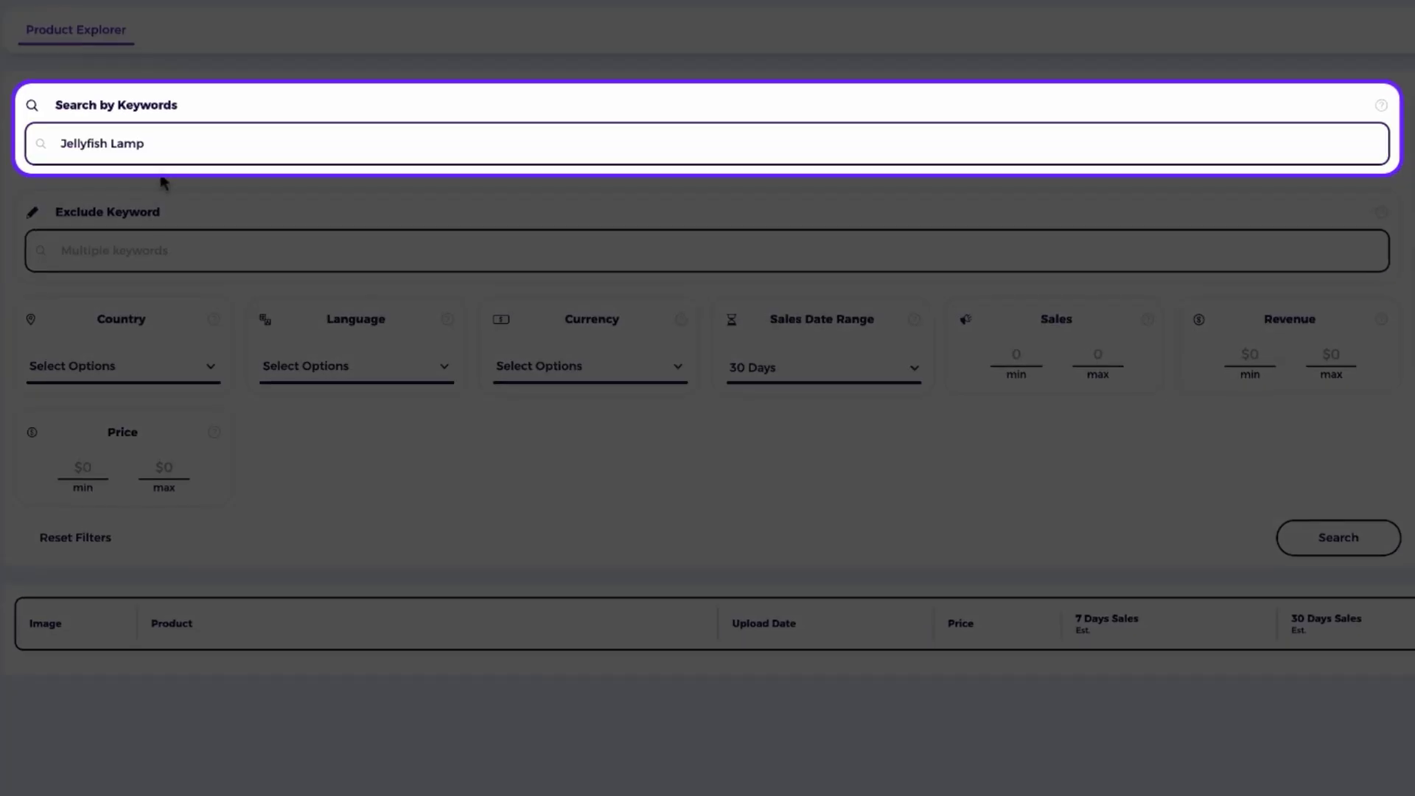
pyautogui.press('Return')
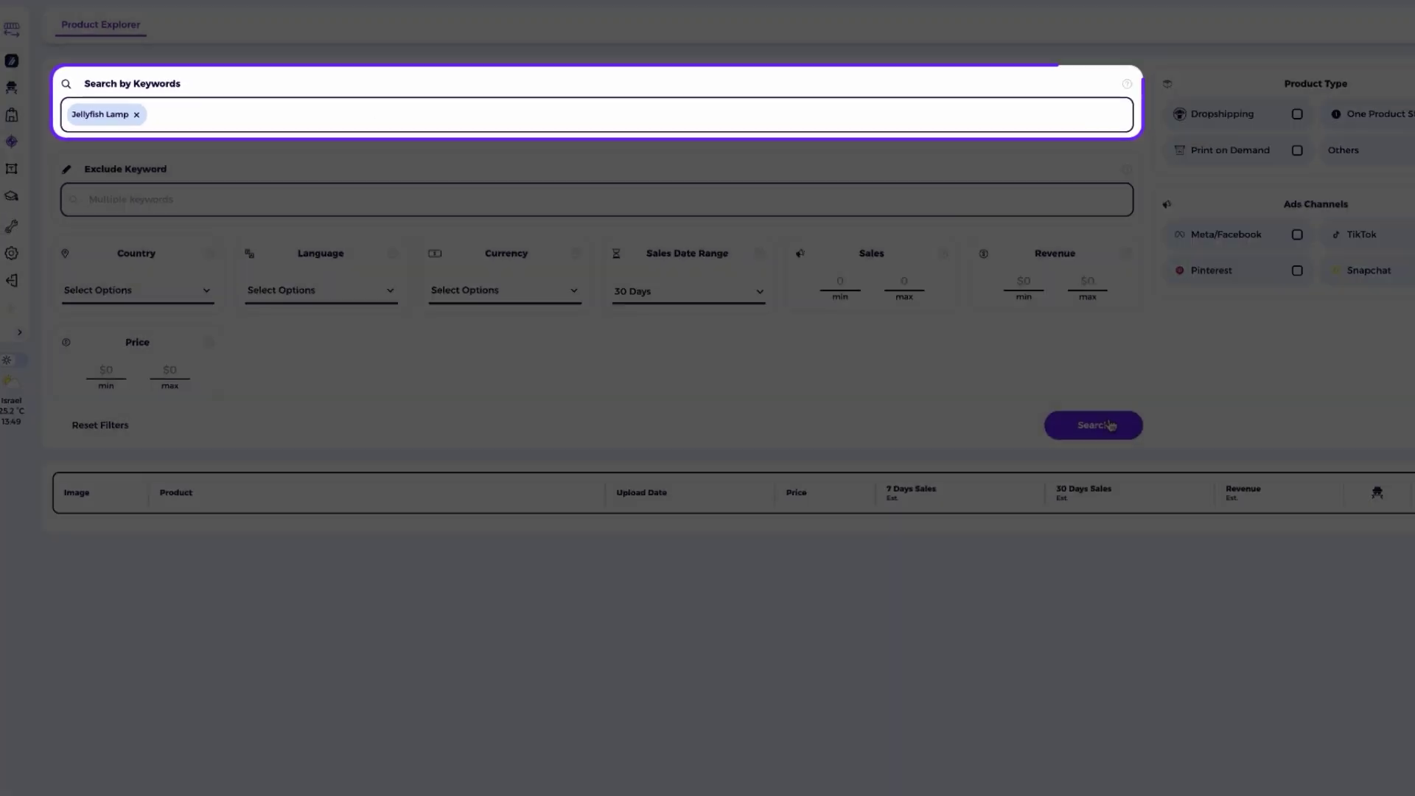
pyautogui.scroll(-5, 887, 315)
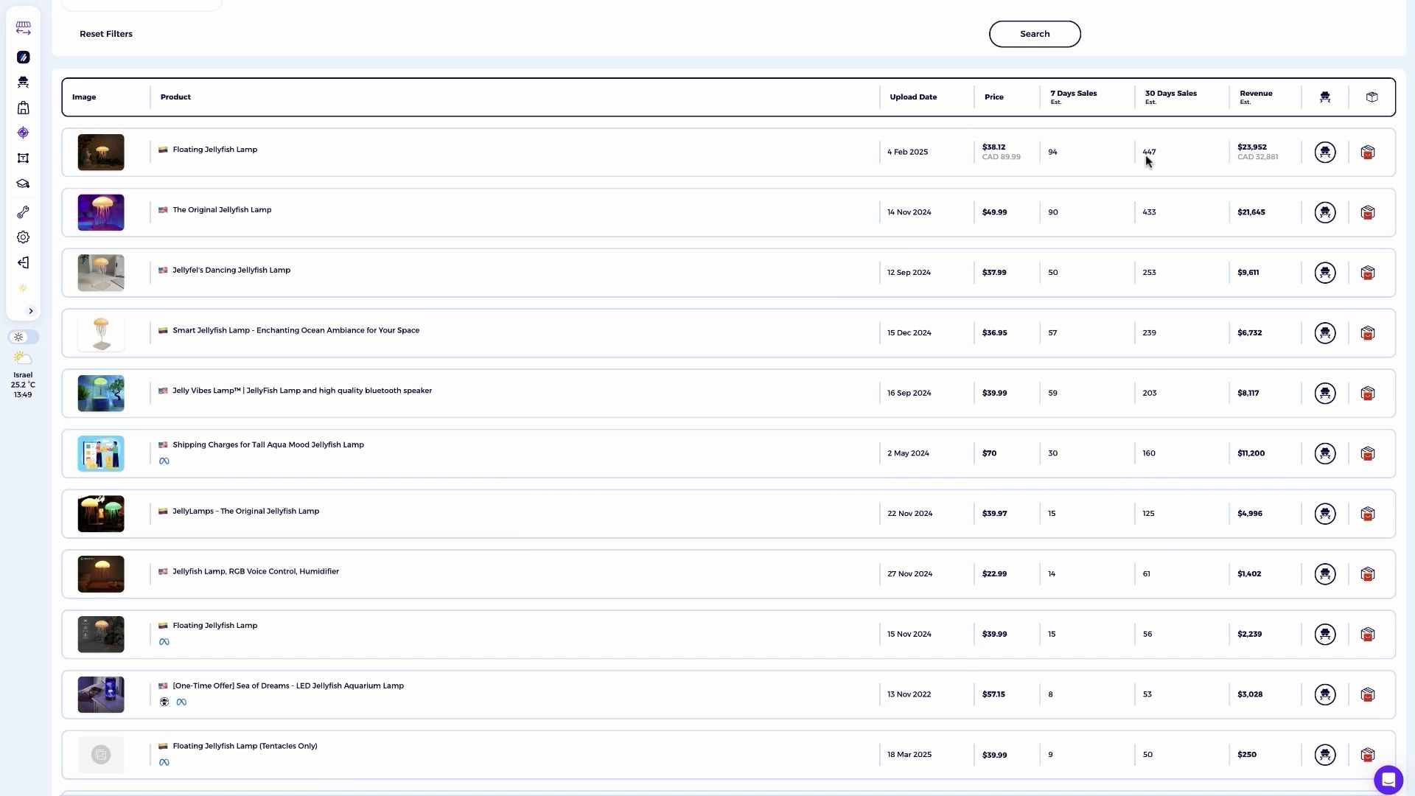
pyautogui.scroll(1, 1177, 219)
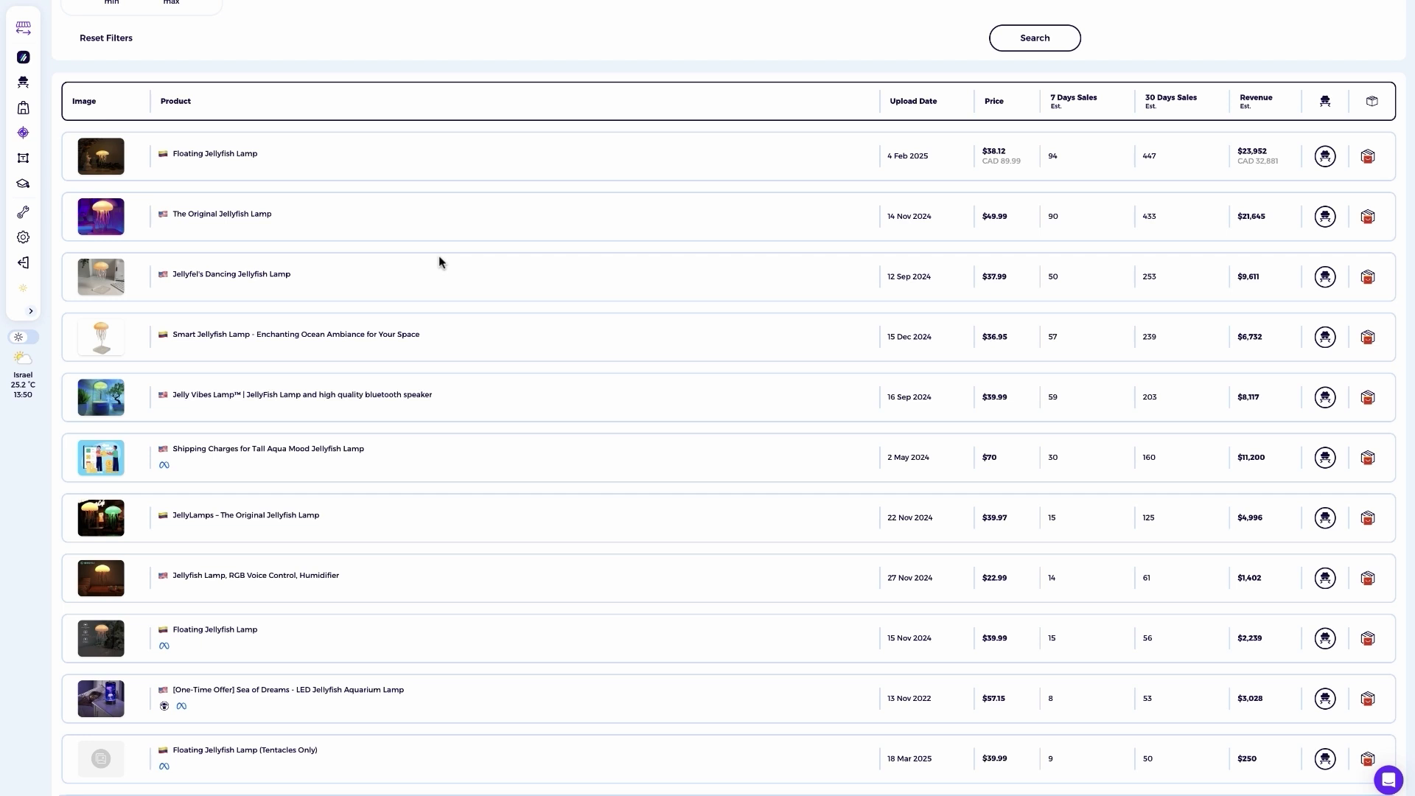
# Step: Open The Original Jellyfish Lamp storefront and scroll down its homepage
pyautogui.click(219, 216)
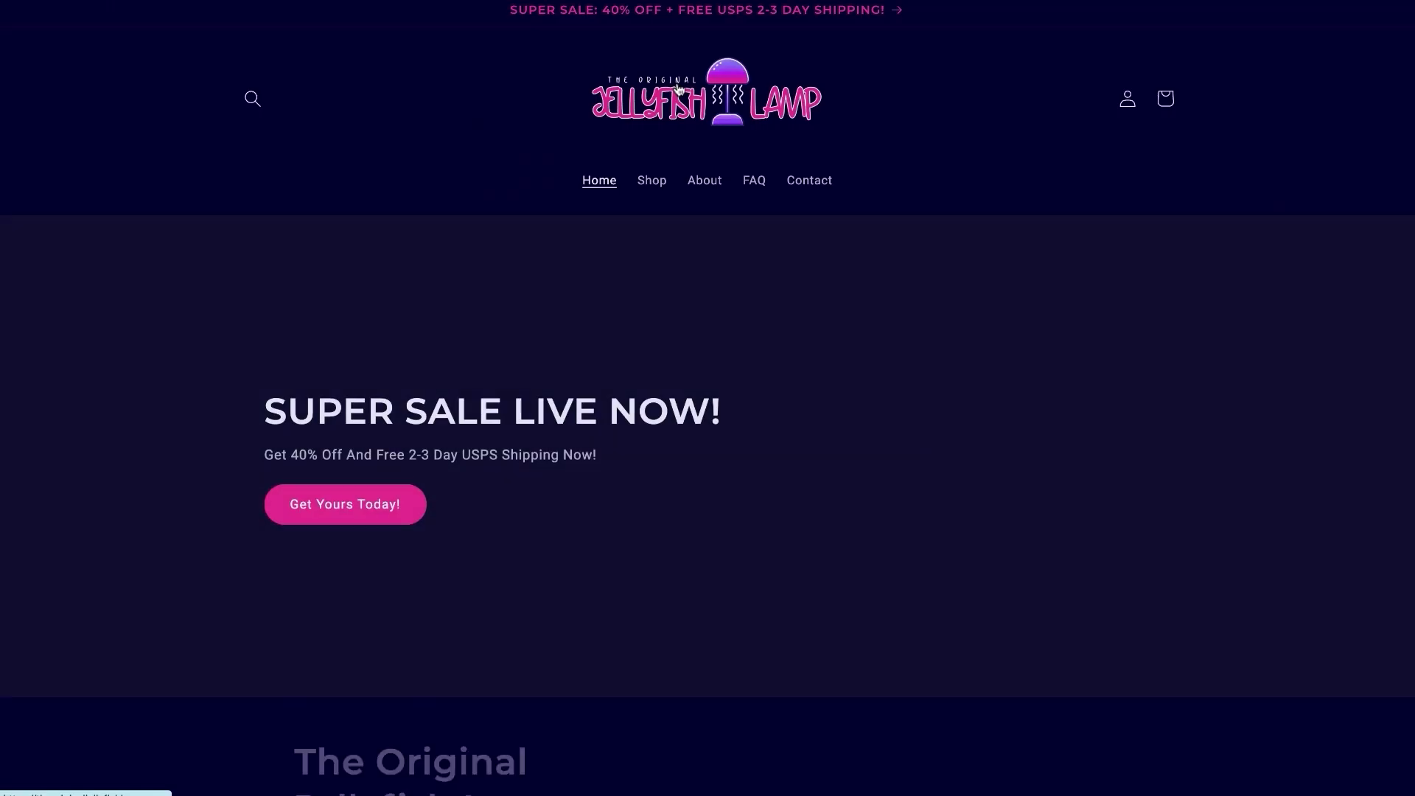
pyautogui.scroll(-6, 824, 270)
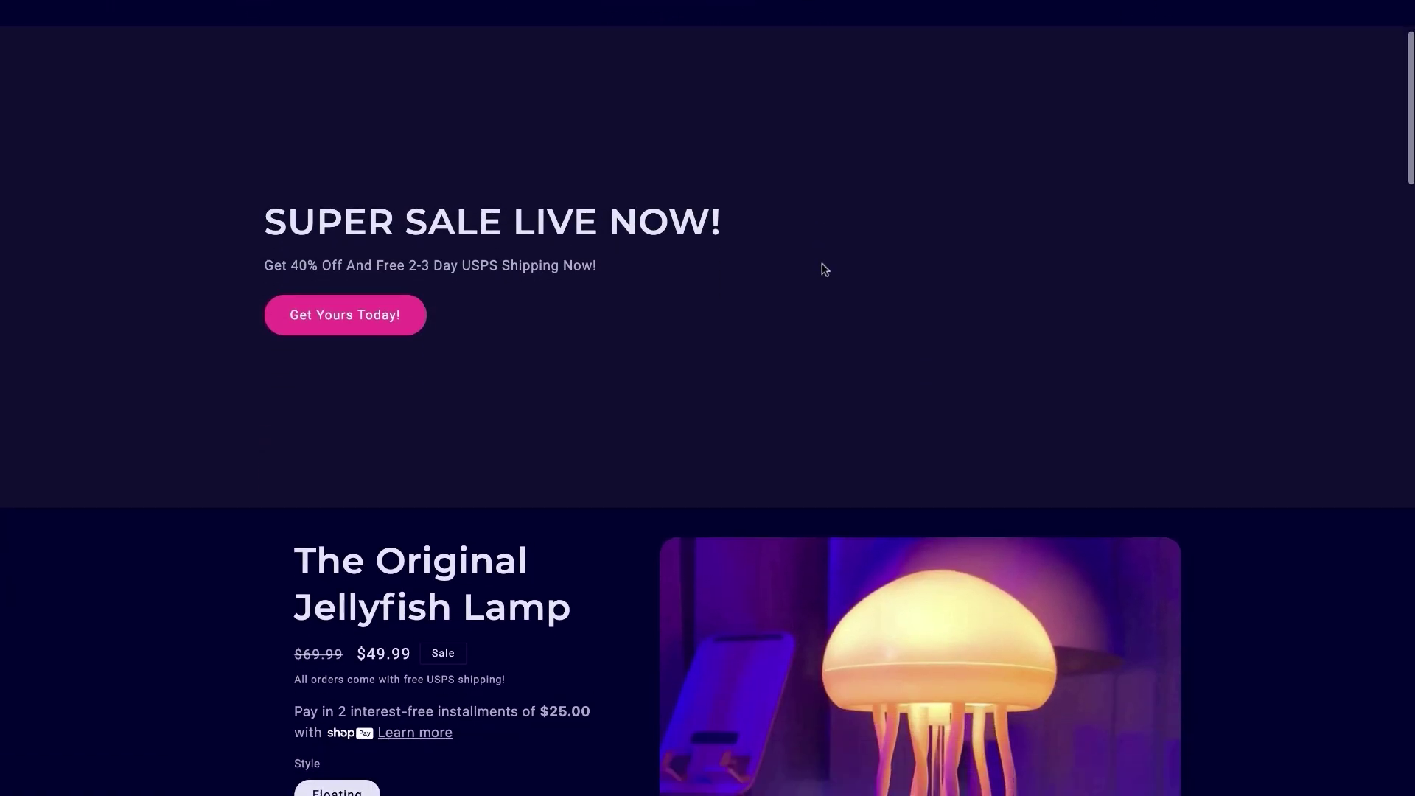
pyautogui.scroll(-7, 824, 270)
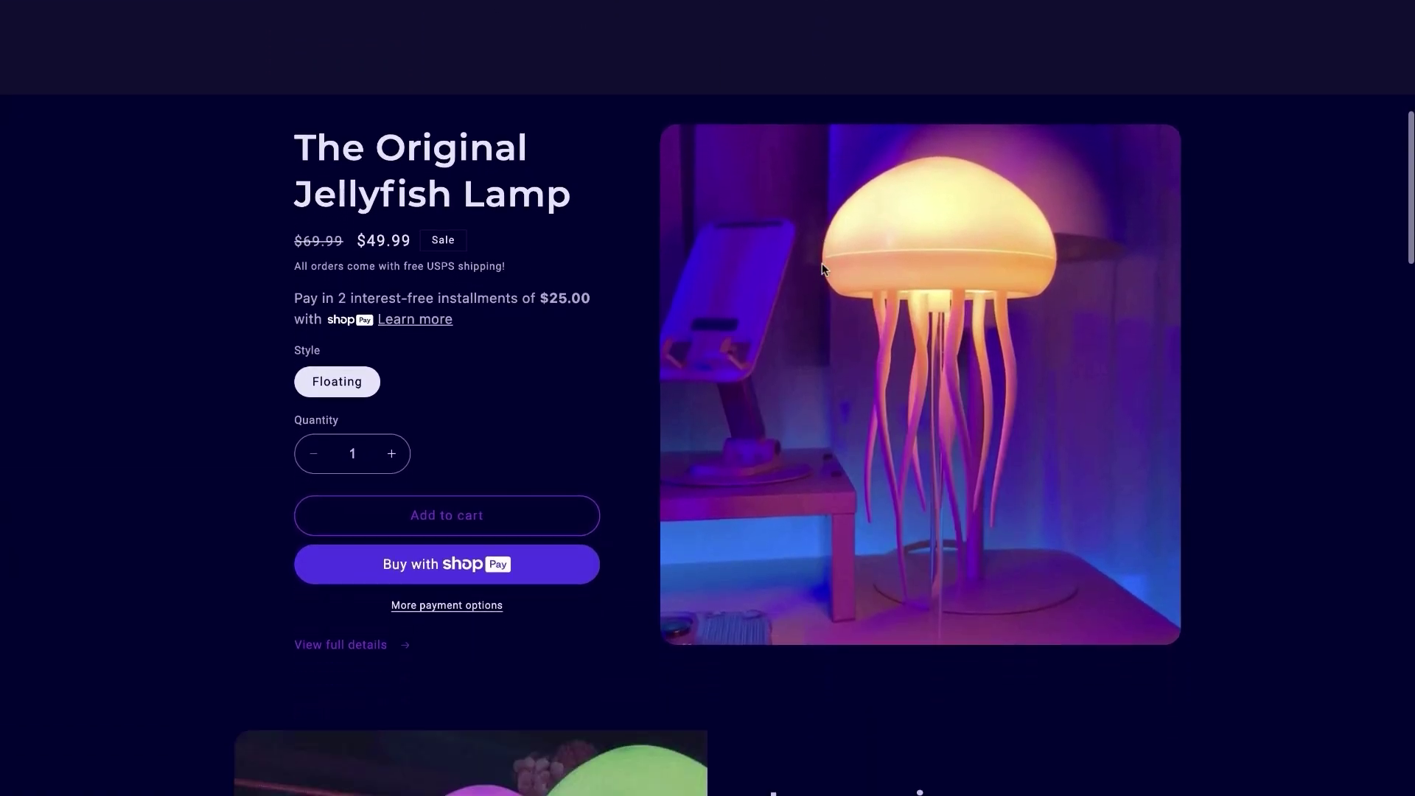
pyautogui.scroll(-9, 824, 269)
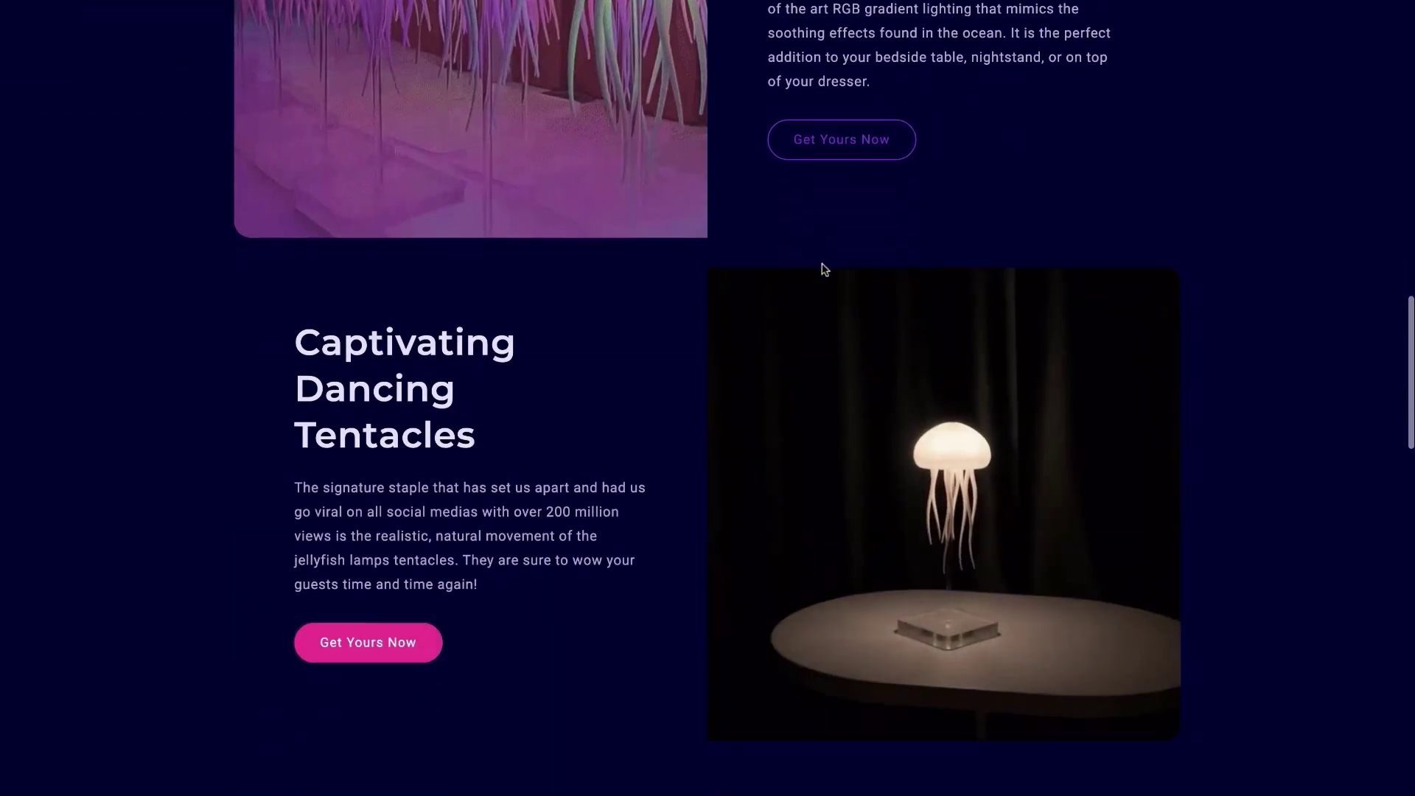
pyautogui.scroll(-1, 824, 270)
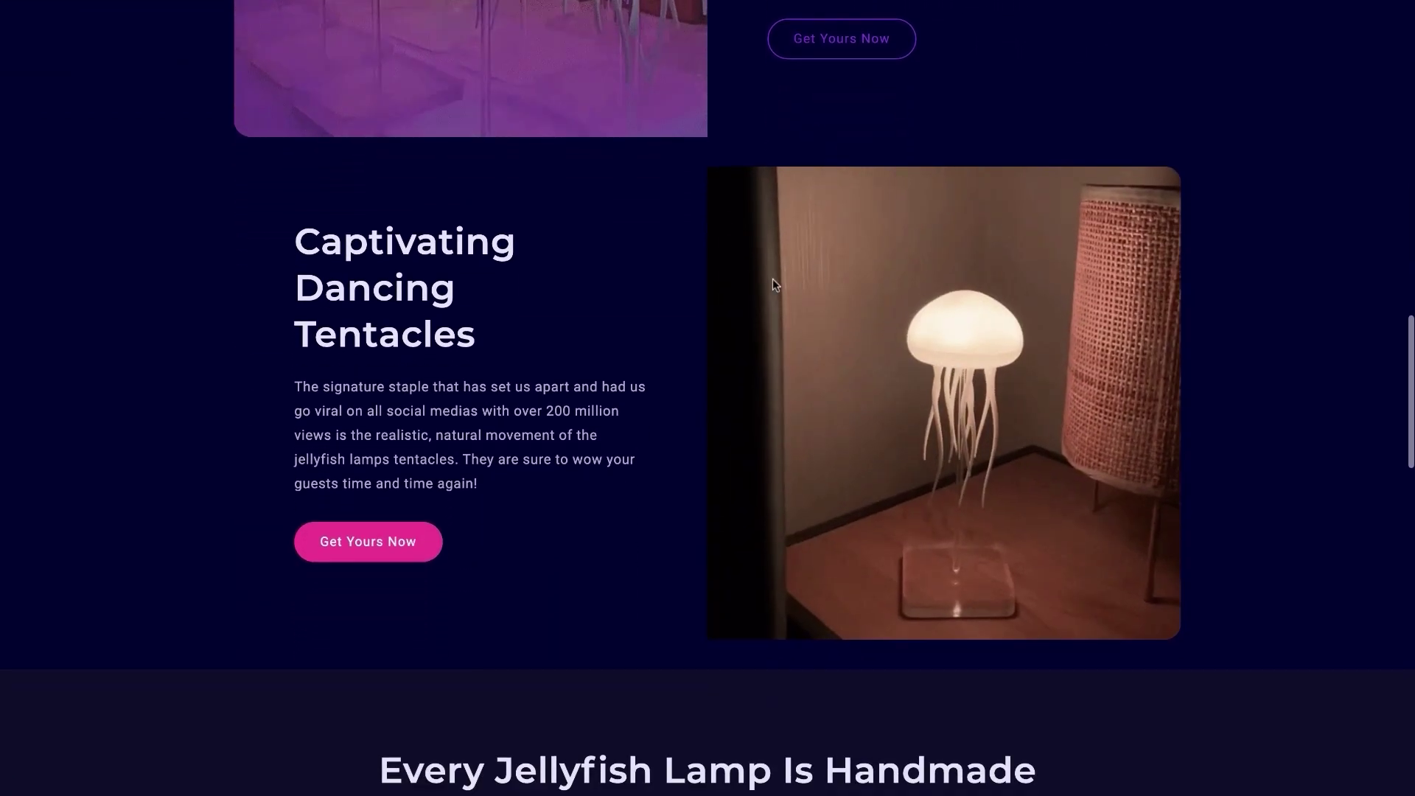
# Step: Go to the lamp's product page and view its second, third and fourth photos
pyautogui.click(400, 551)
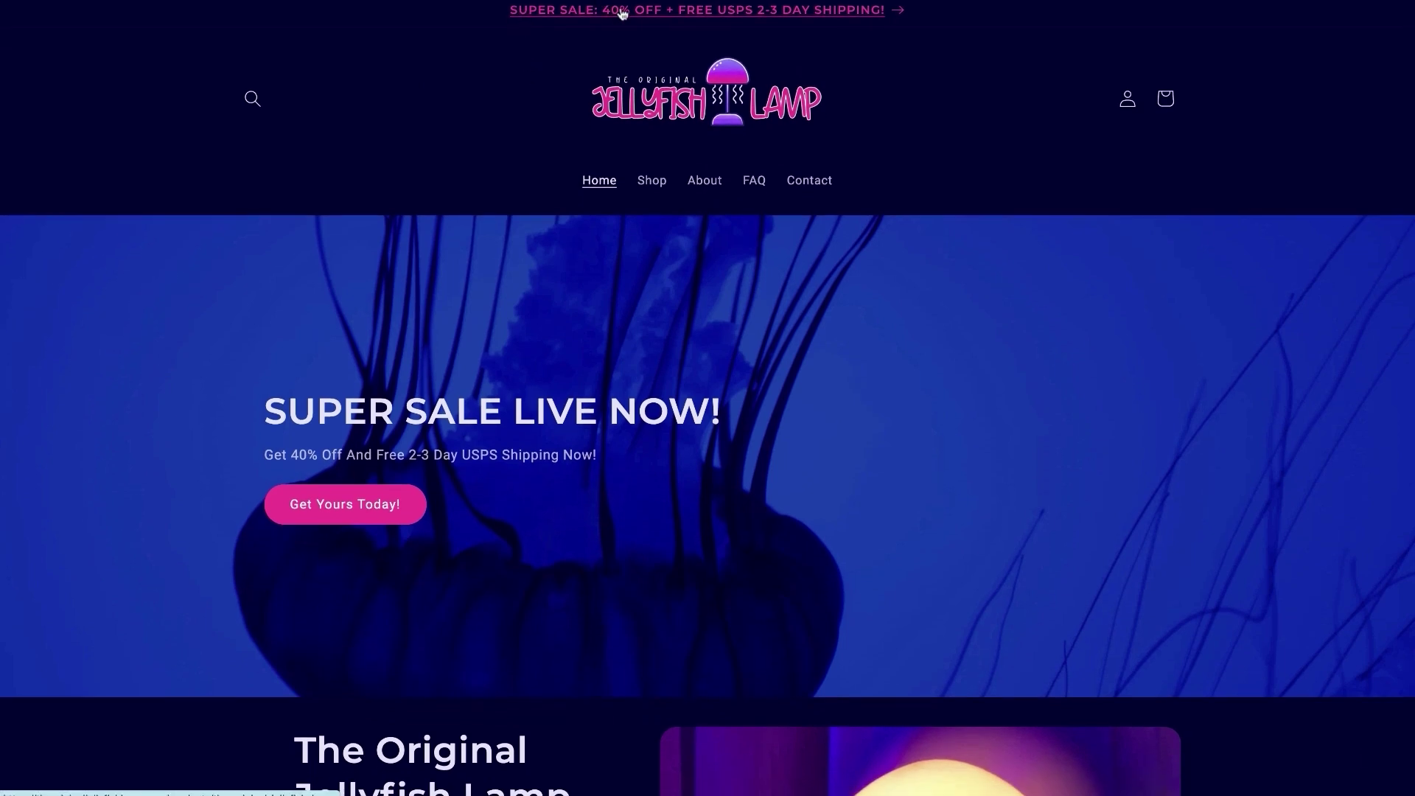
pyautogui.click(651, 190)
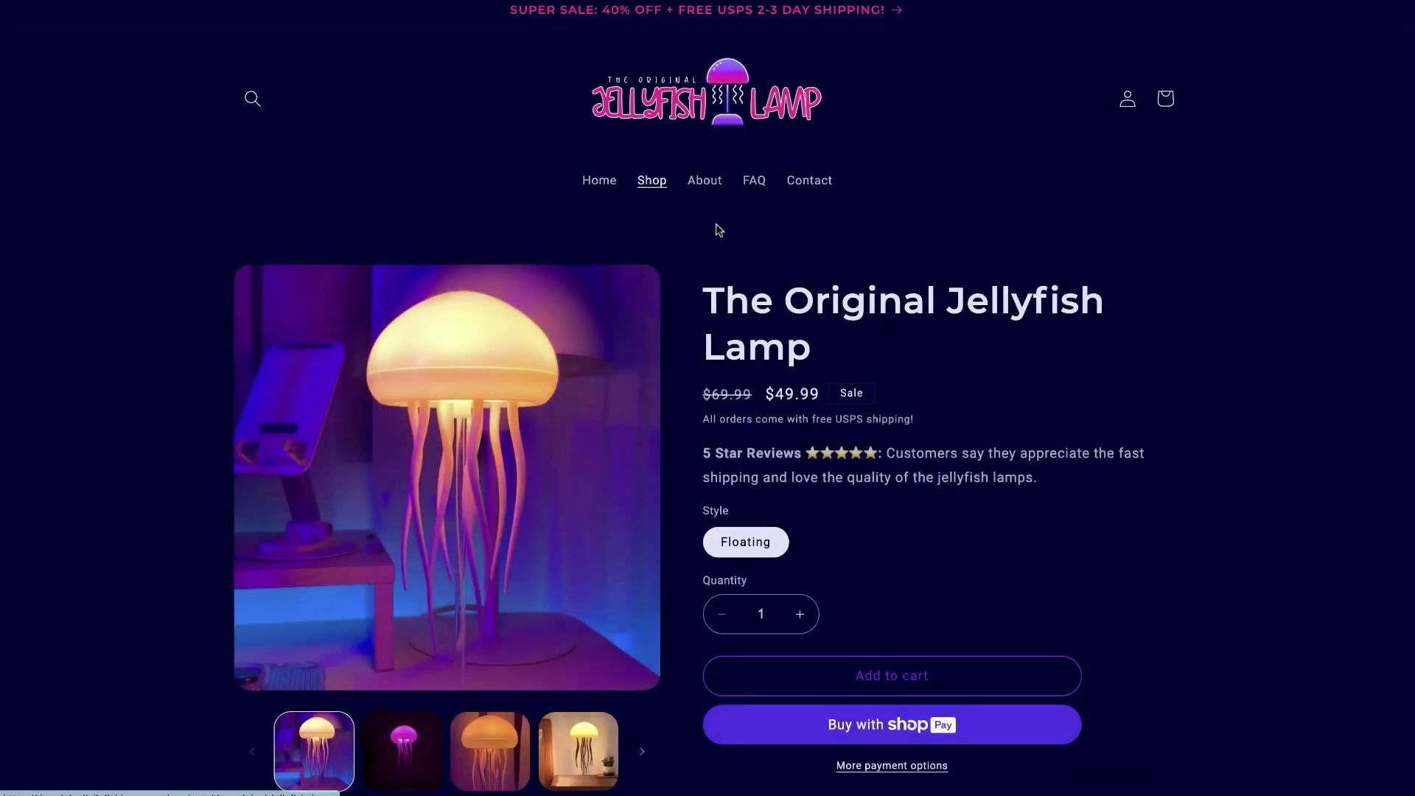
pyautogui.scroll(-1, 718, 228)
pyautogui.click(412, 675)
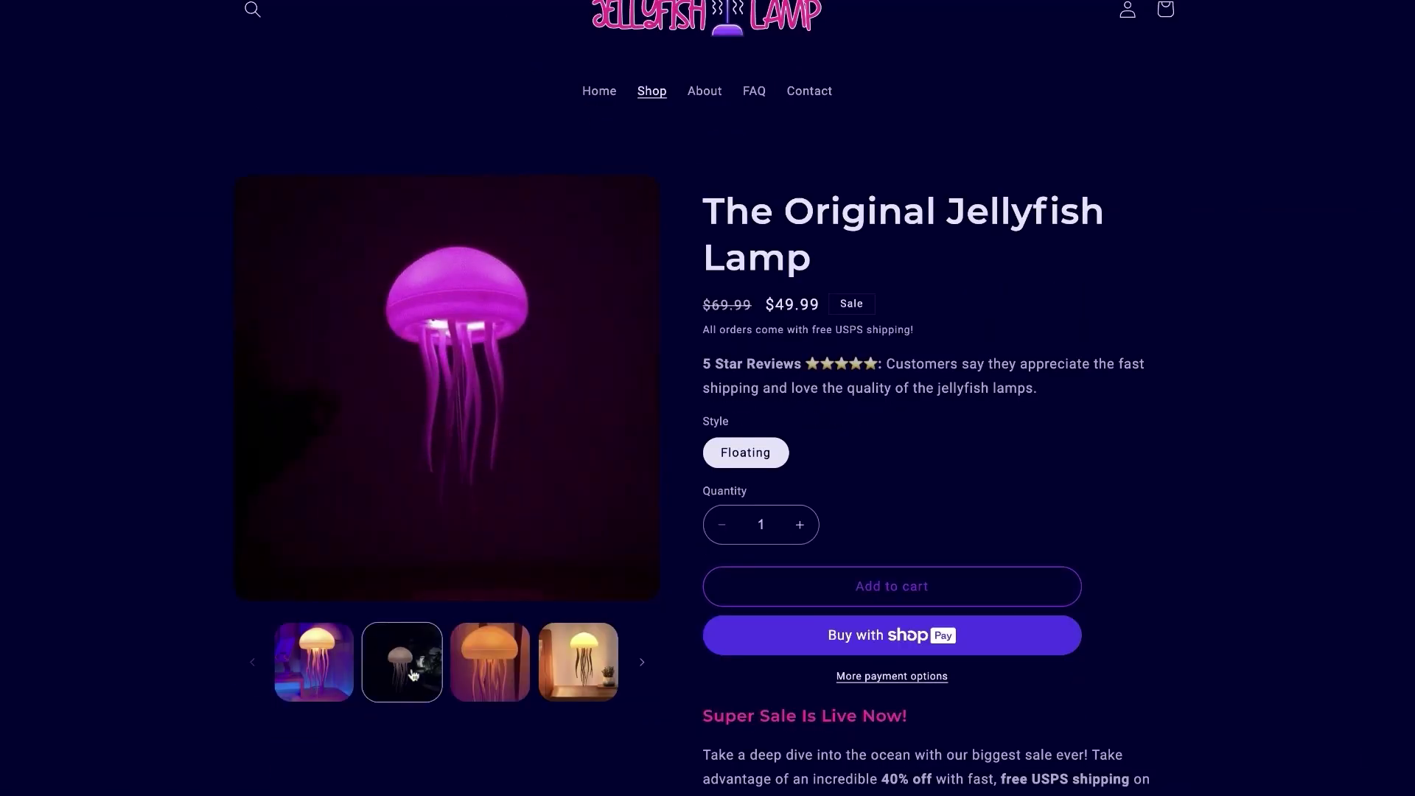
pyautogui.click(480, 680)
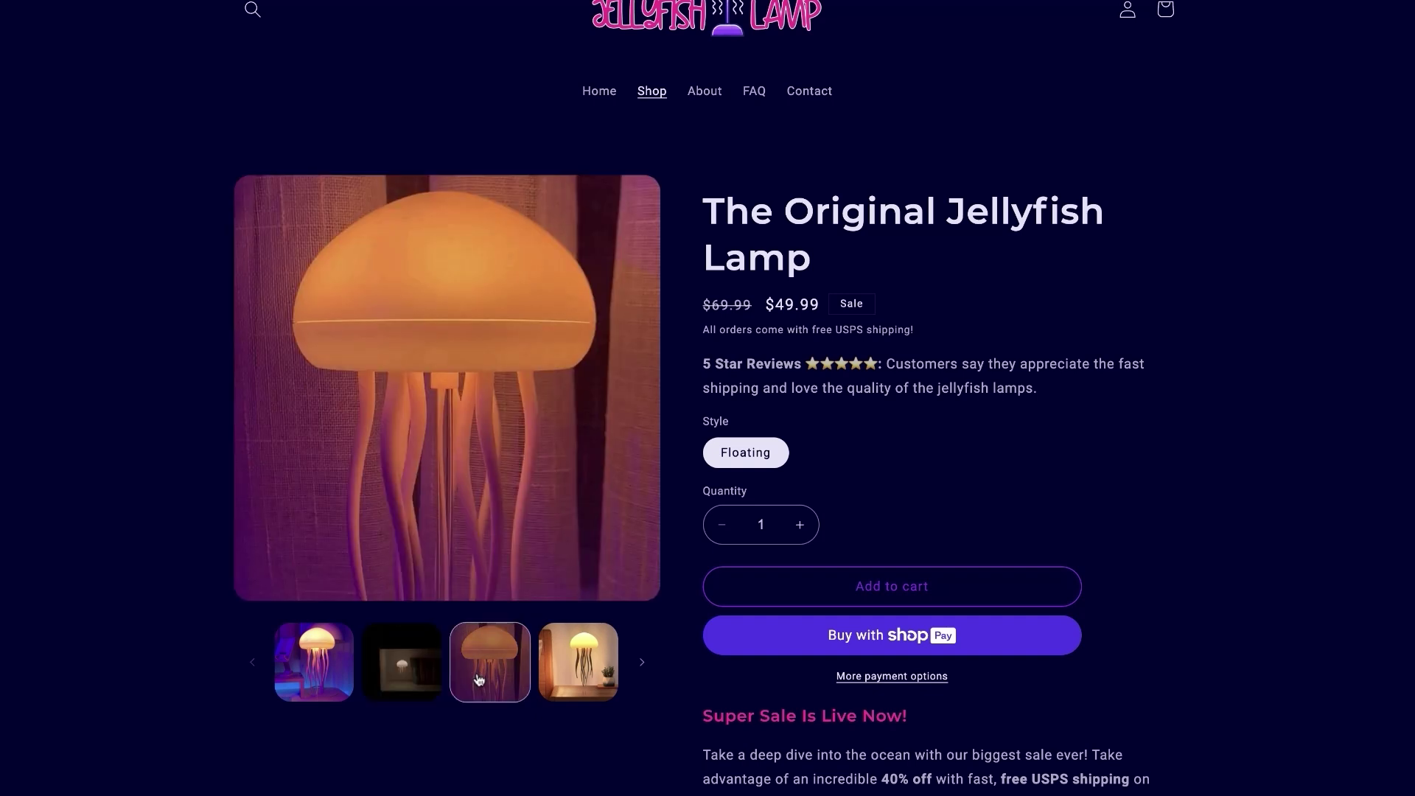
pyautogui.click(558, 684)
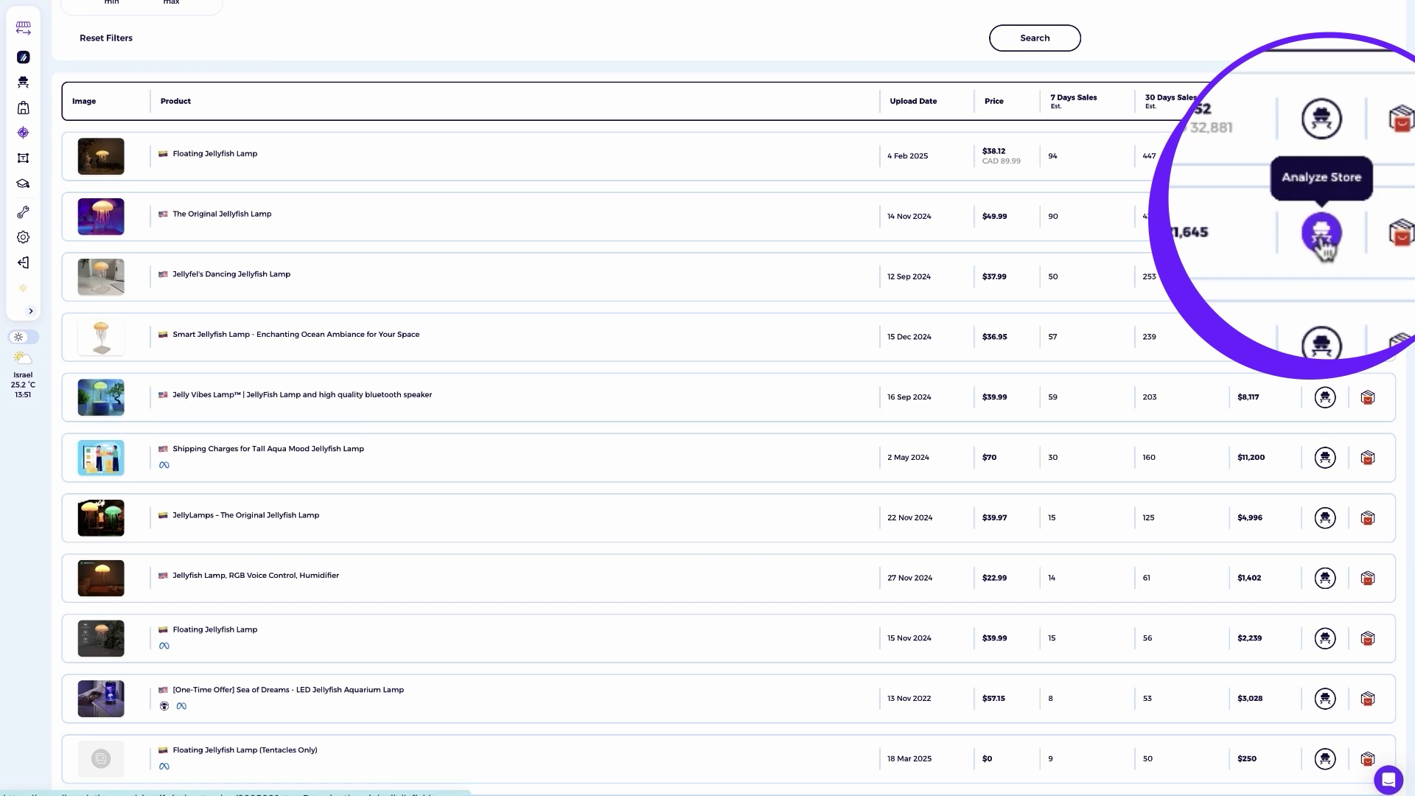
# Step: Analyze The Original Jellyfish Lamp store's sales in Sales Tracker
pyautogui.click(1324, 219)
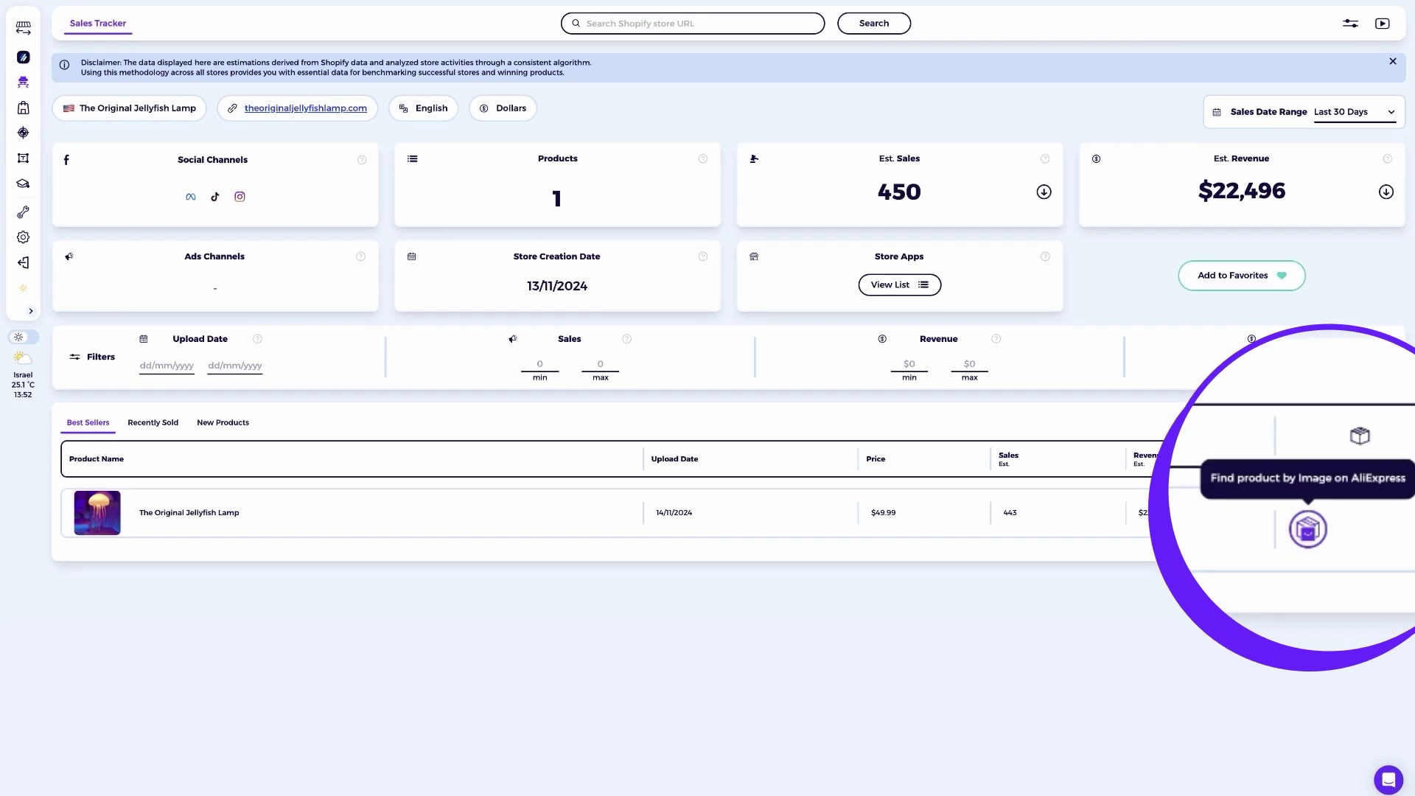
# Step: Browse the AliExpress image-search matches for the jellyfish lamp, then close the results panel
pyautogui.click(1367, 513)
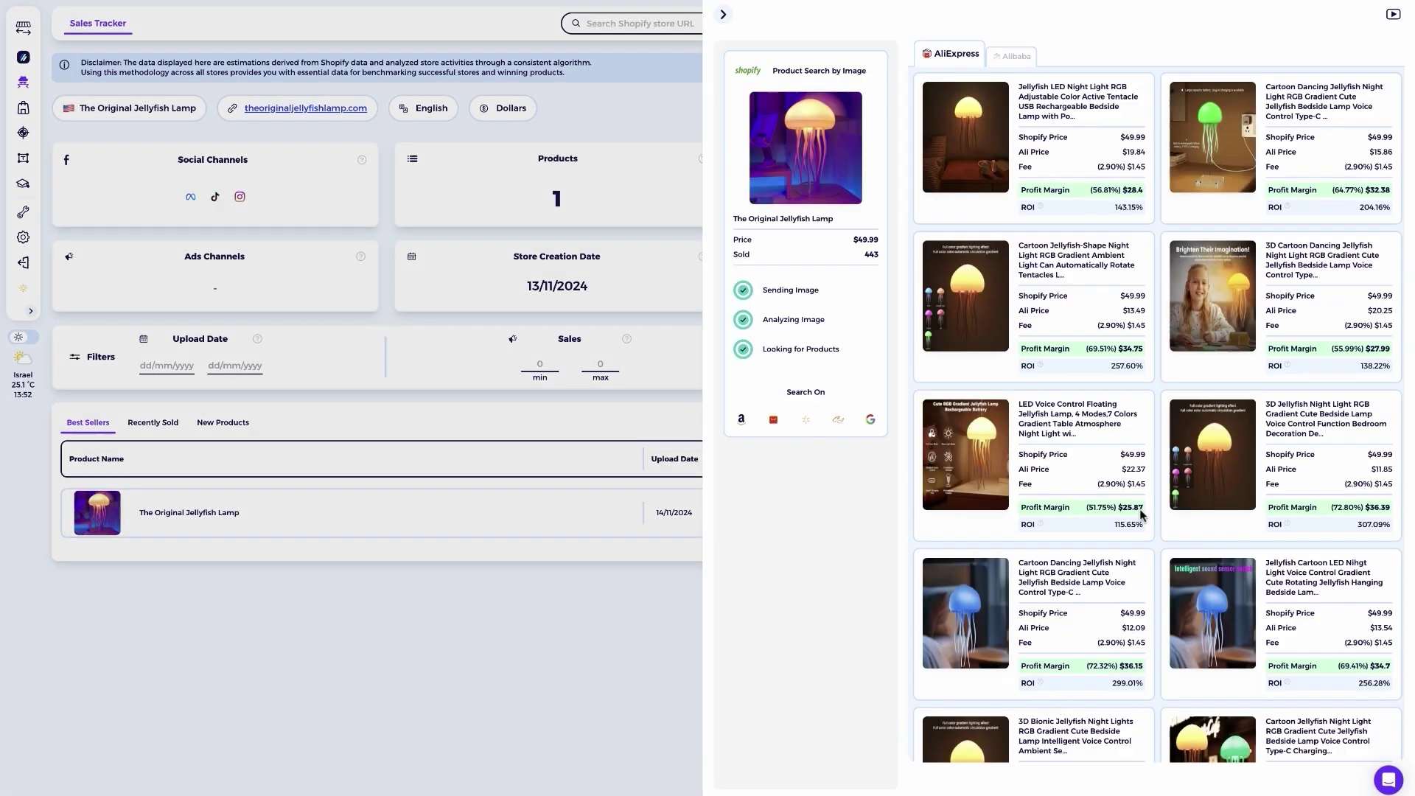
pyautogui.scroll(-5, 1141, 515)
pyautogui.scroll(-6, 1141, 514)
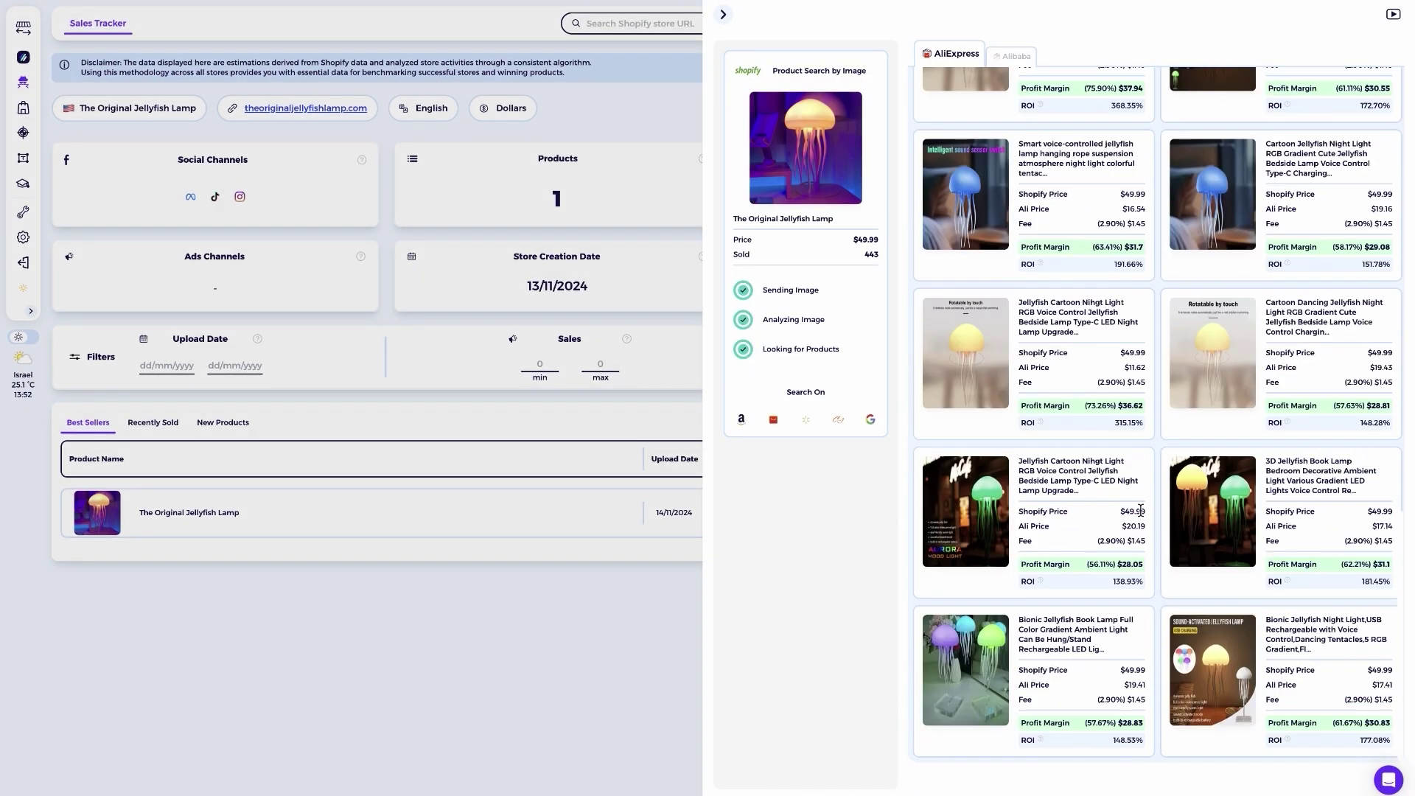
pyautogui.click(723, 15)
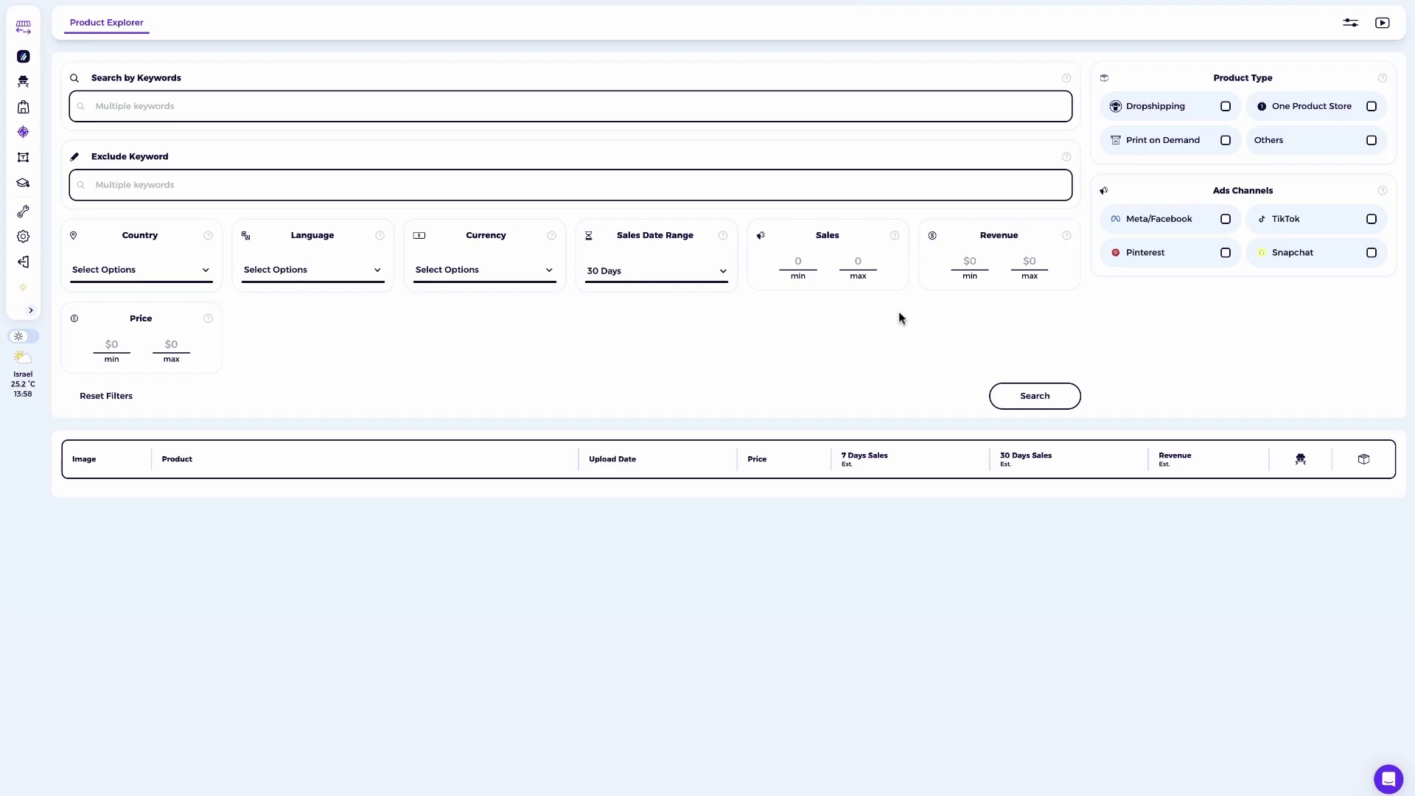
# Step: Set minimum revenue to 5,000 and include Dropshipping and One Product Store types
pyautogui.click(970, 263)
pyautogui.write('5,')
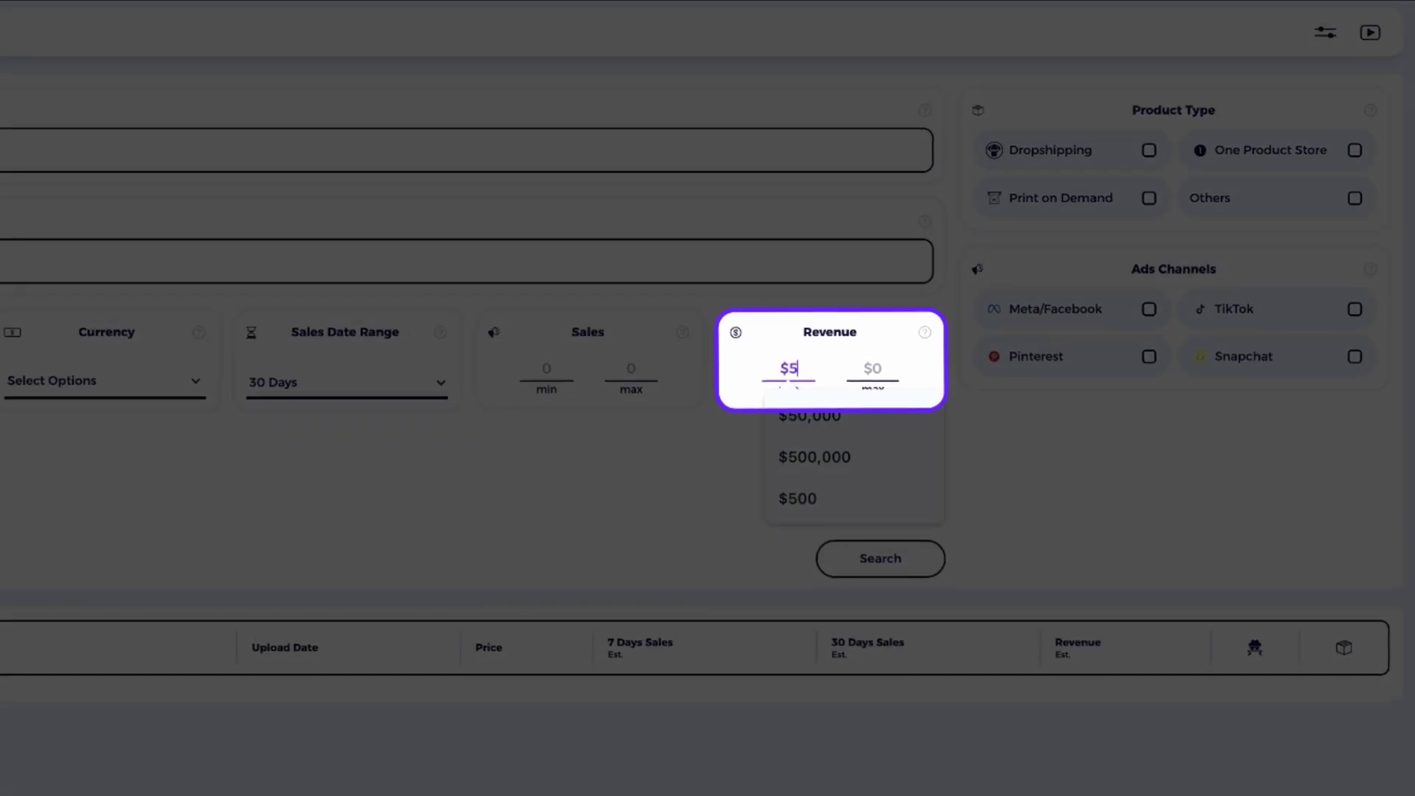
pyautogui.write('000')
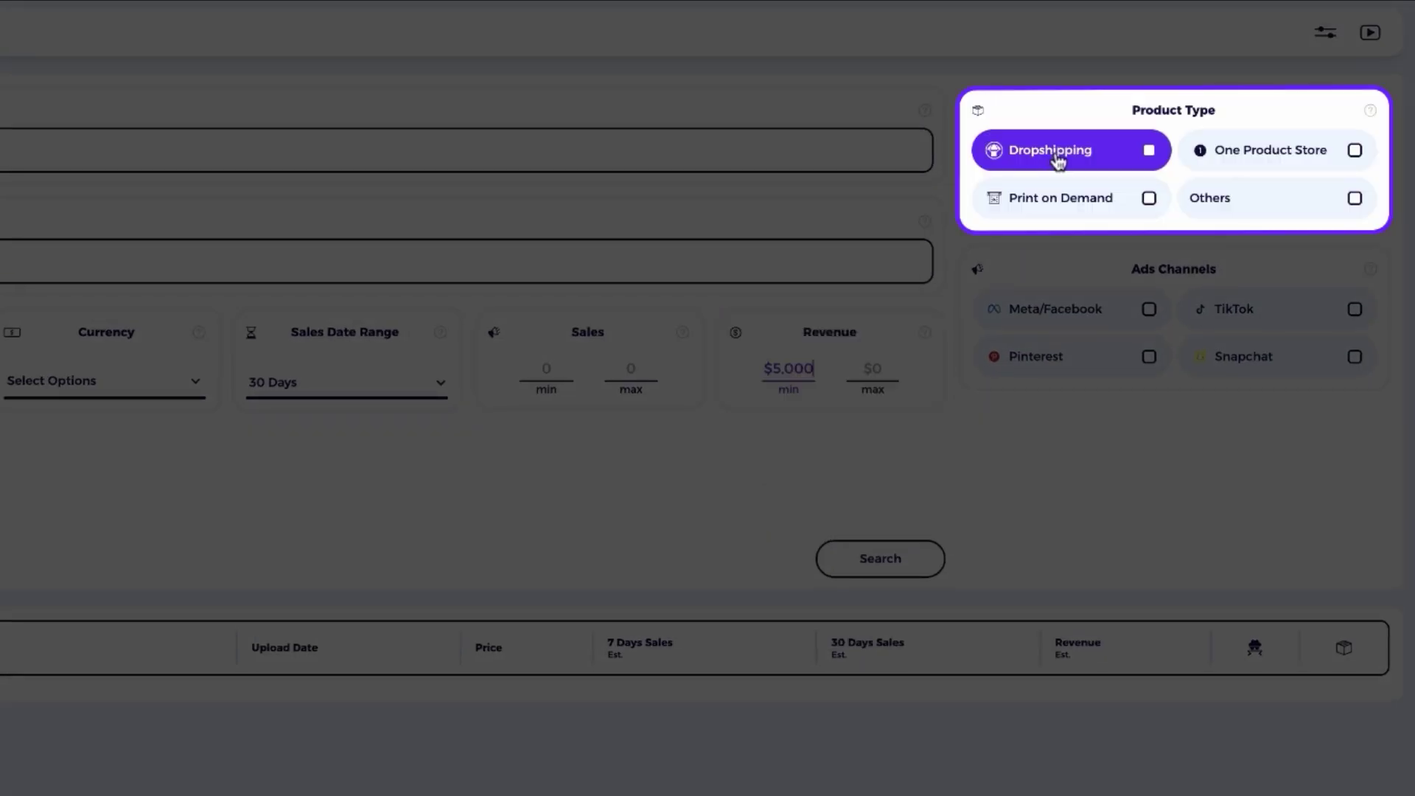
pyautogui.click(1059, 161)
pyautogui.click(1224, 162)
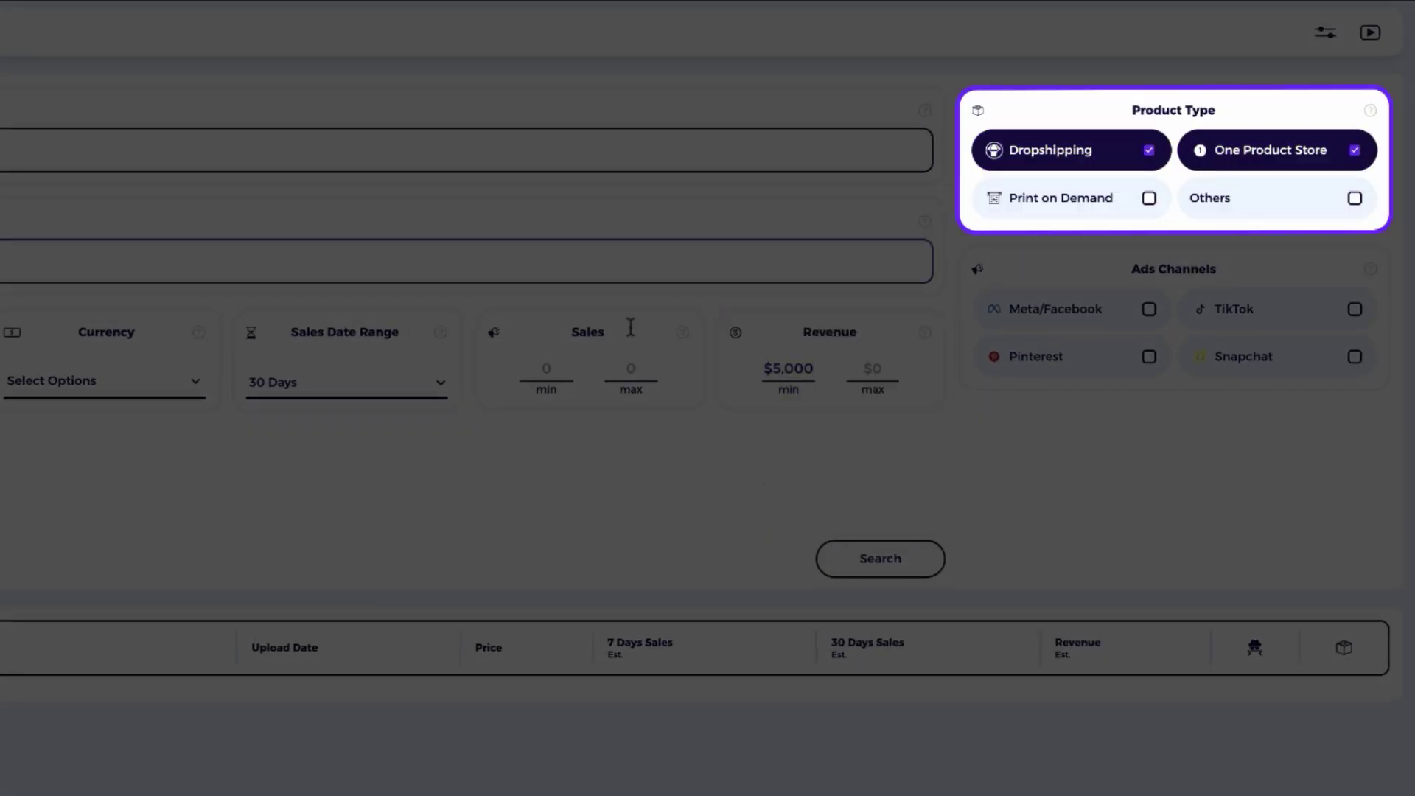
# Step: Restrict countries to UK, Australia, Germany, France and Switzerland and run the search
pyautogui.click(0, 380)
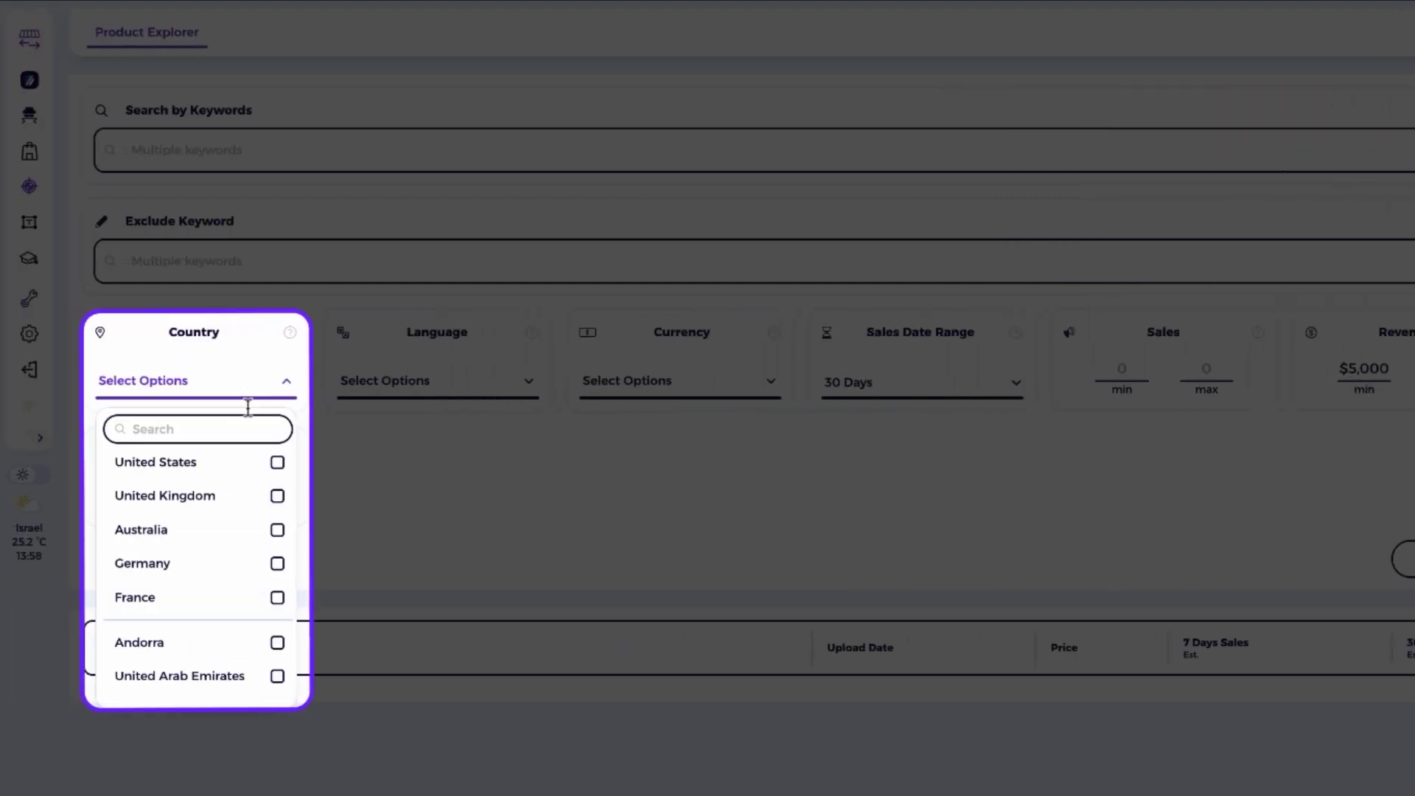
pyautogui.click(250, 495)
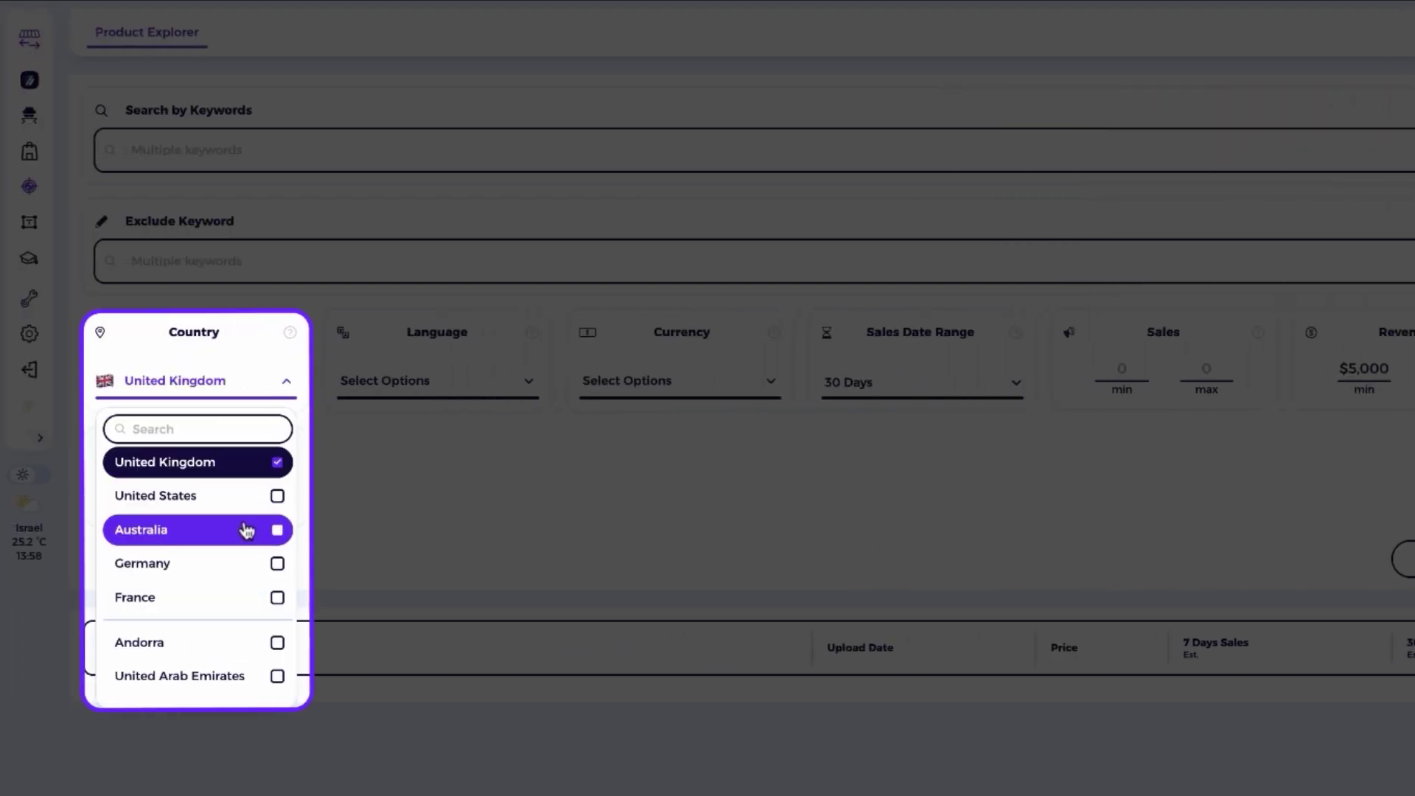
pyautogui.click(245, 533)
pyautogui.click(241, 565)
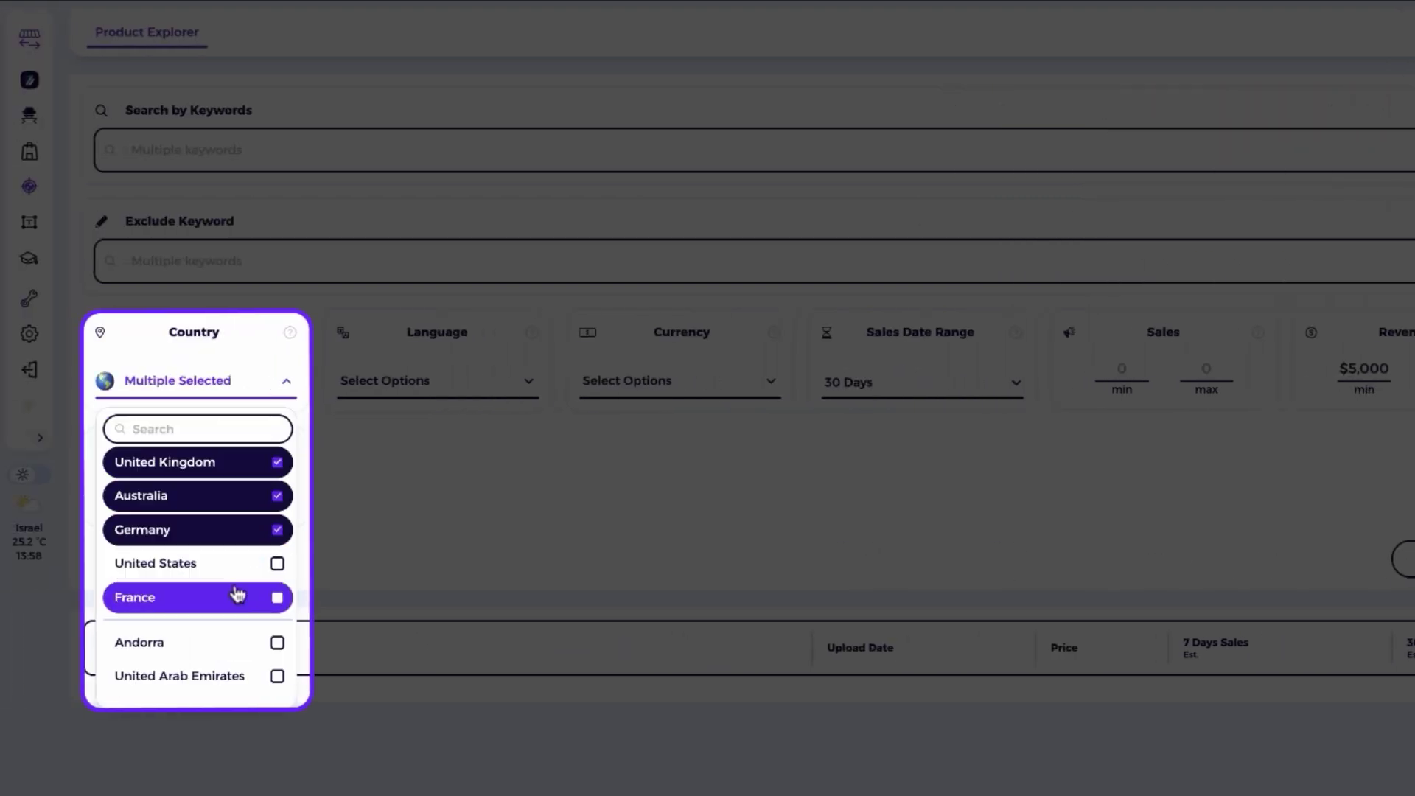
pyautogui.click(237, 597)
pyautogui.scroll(-2, 237, 594)
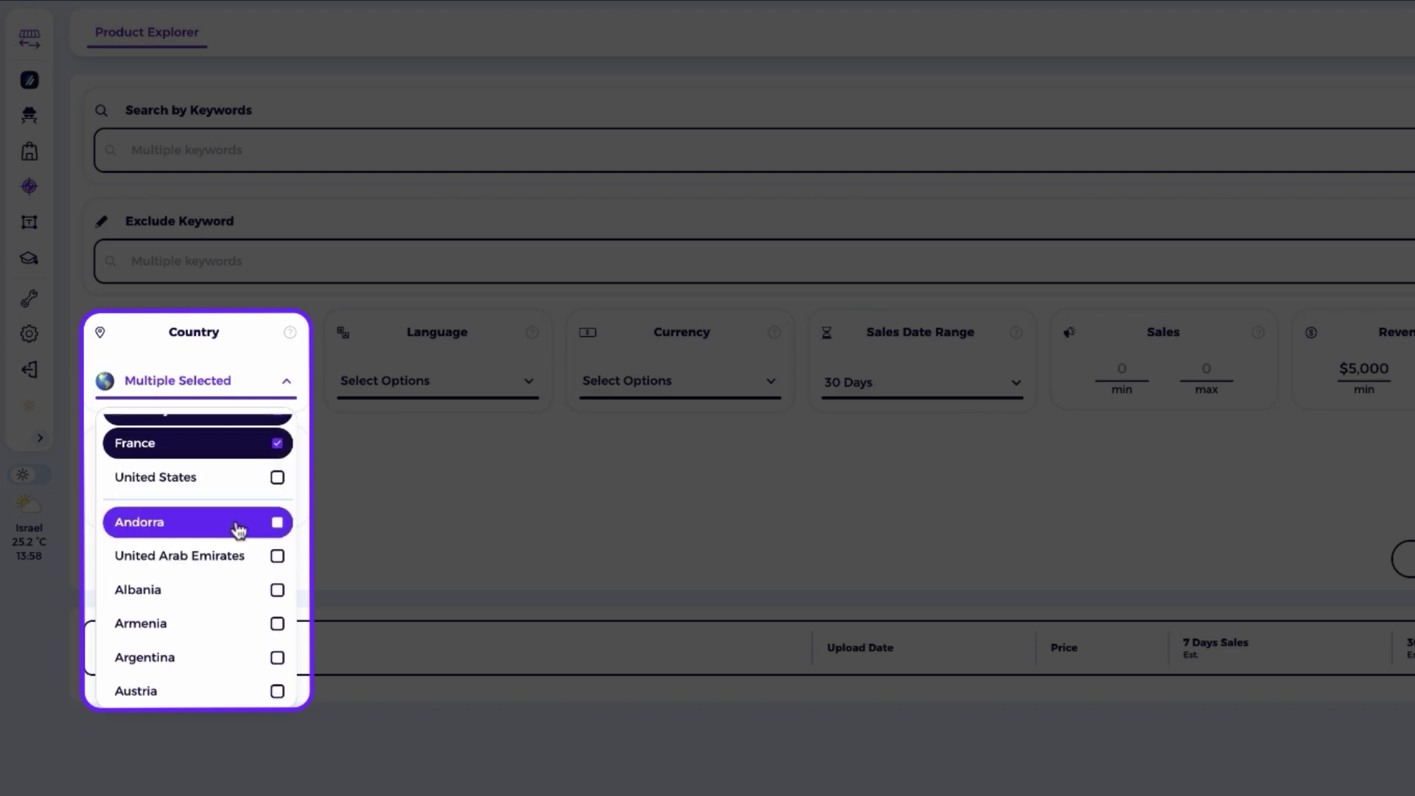
pyautogui.scroll(-5, 224, 588)
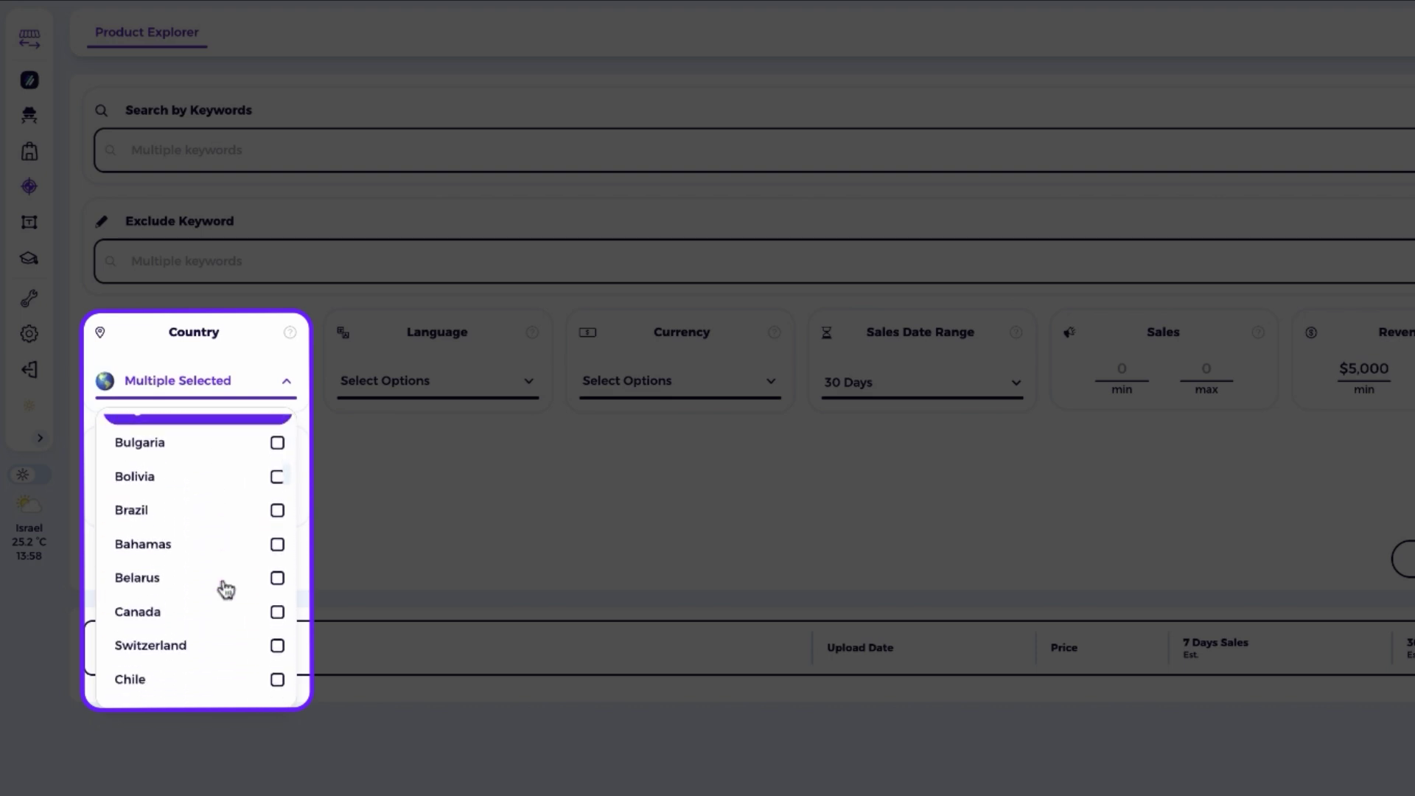
pyautogui.scroll(-1, 225, 588)
pyautogui.click(229, 569)
pyautogui.click(1035, 402)
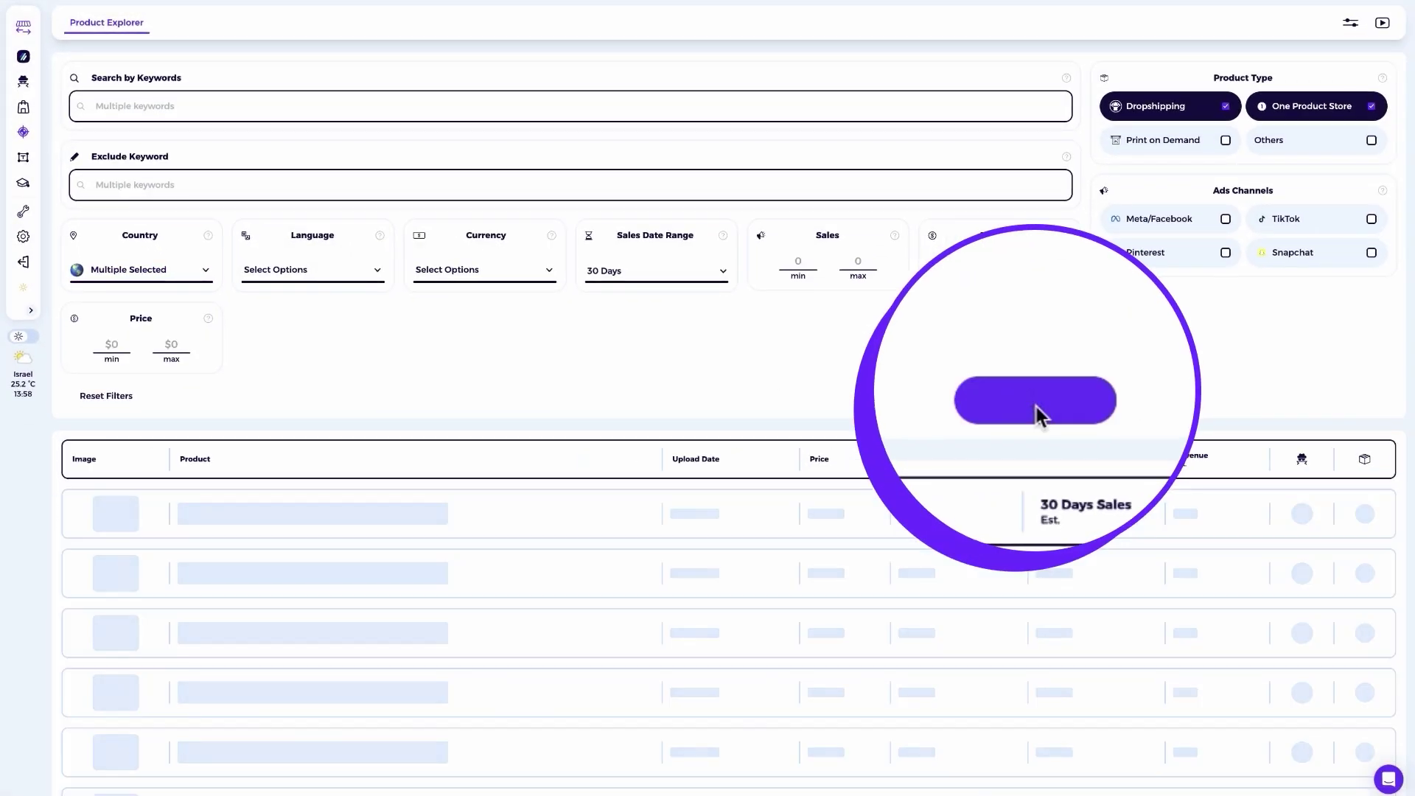
# Step: Open the Blossom Box™ product page from the results and view two more of its photos, including the multicolour tulip
pyautogui.scroll(-10, 1036, 407)
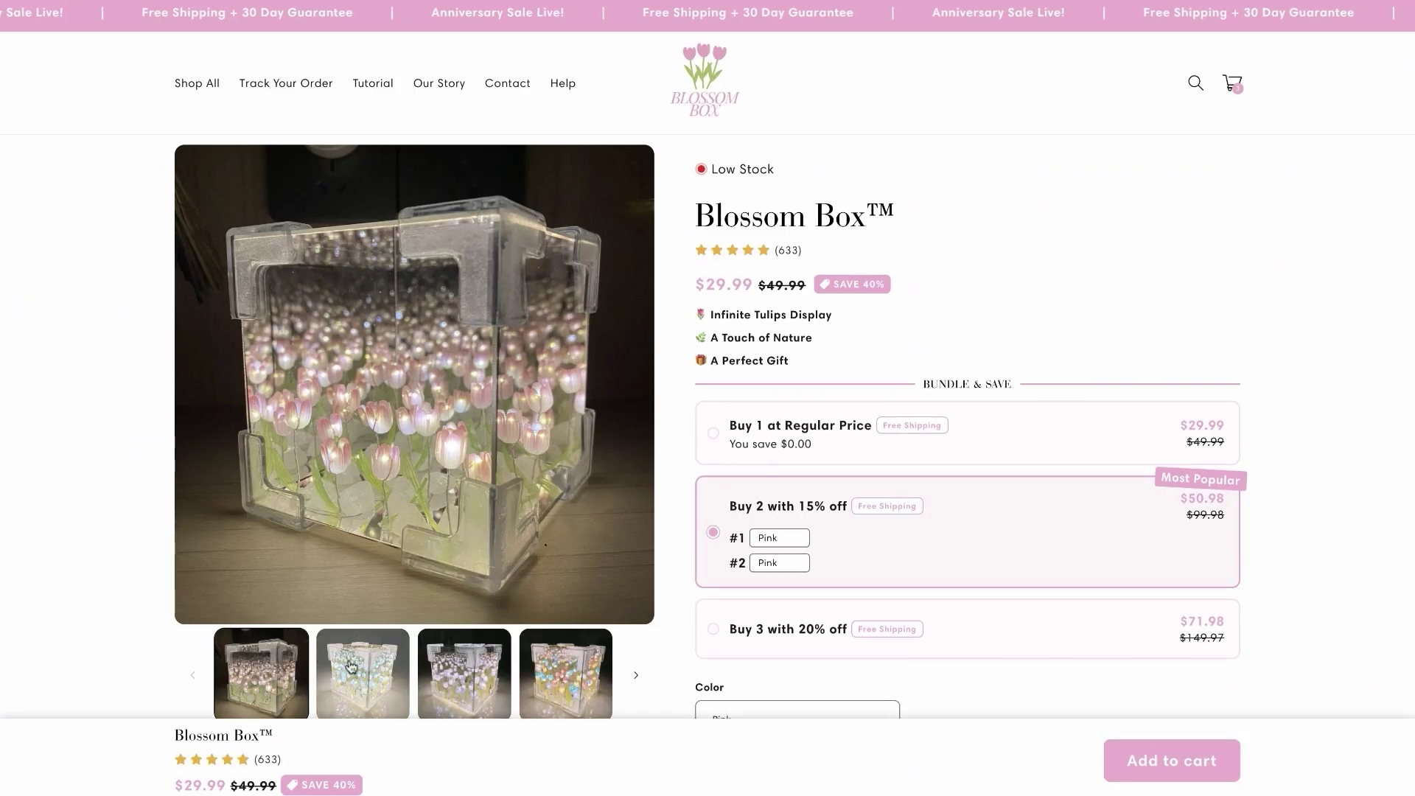
pyautogui.click(351, 667)
pyautogui.click(457, 670)
pyautogui.click(566, 673)
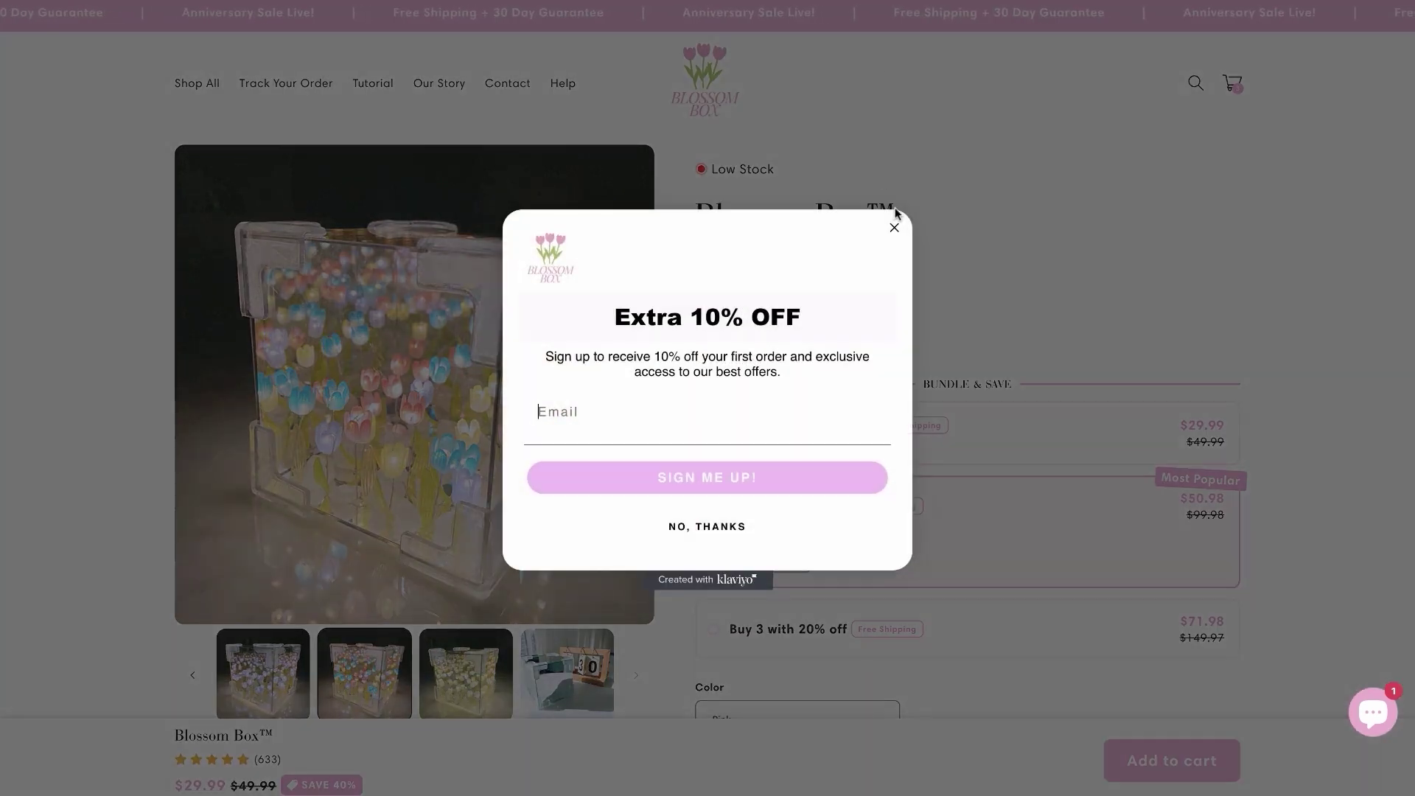
# Step: Dismiss the Blossom Box storefront's sign-up popup
pyautogui.click(894, 227)
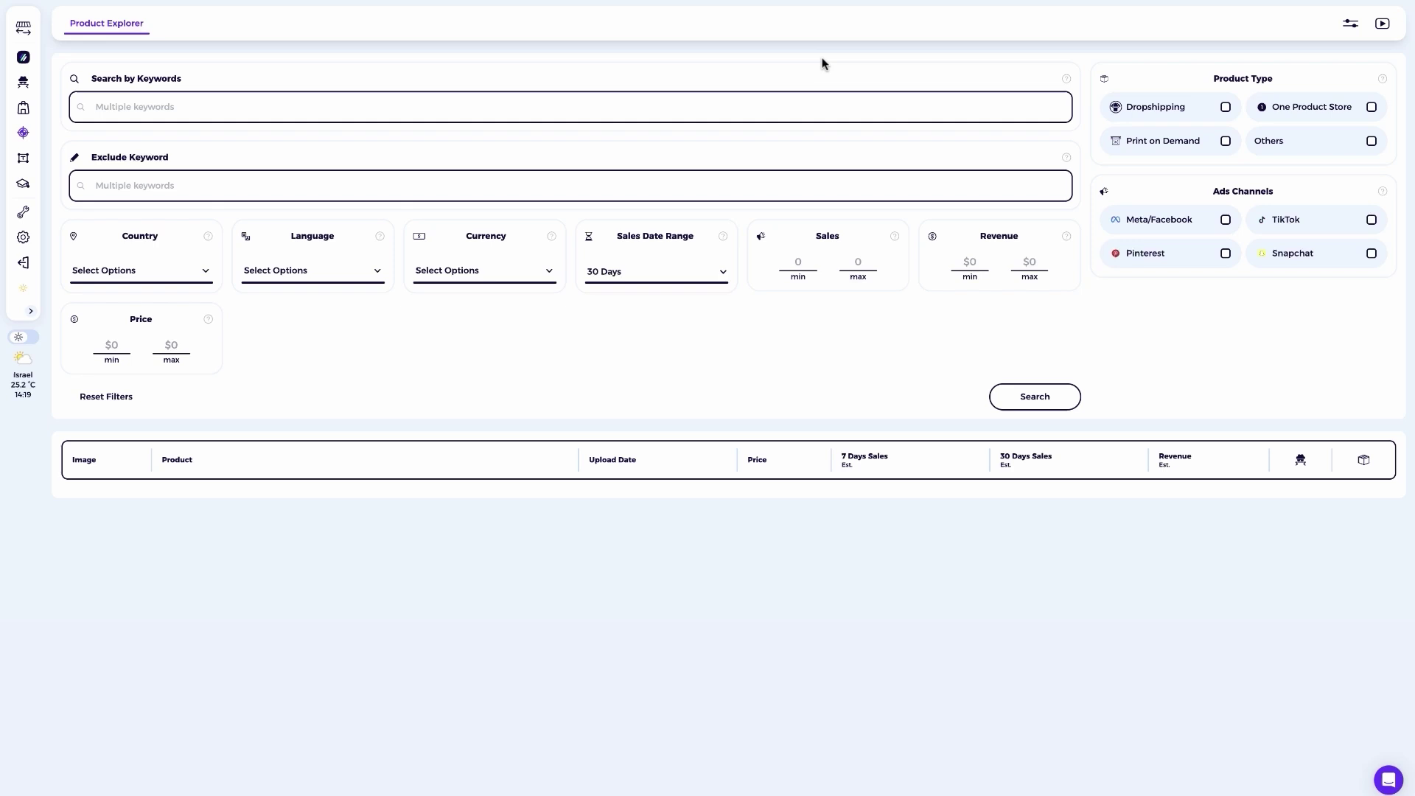
# Step: Search for 'speaker' across Dropshipping, One Product Store and Others store types
pyautogui.click(731, 106)
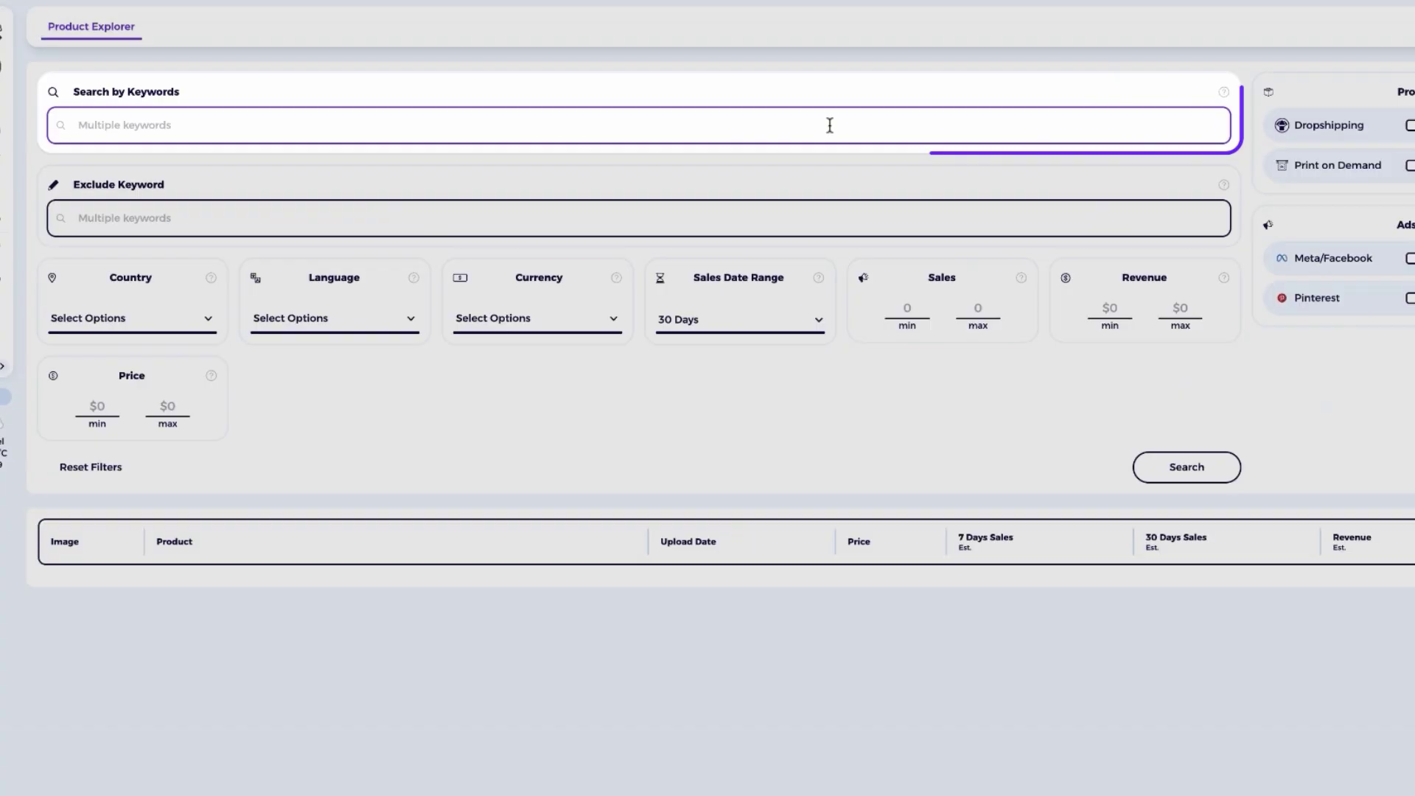
pyautogui.write('speaker')
pyautogui.press('Return')
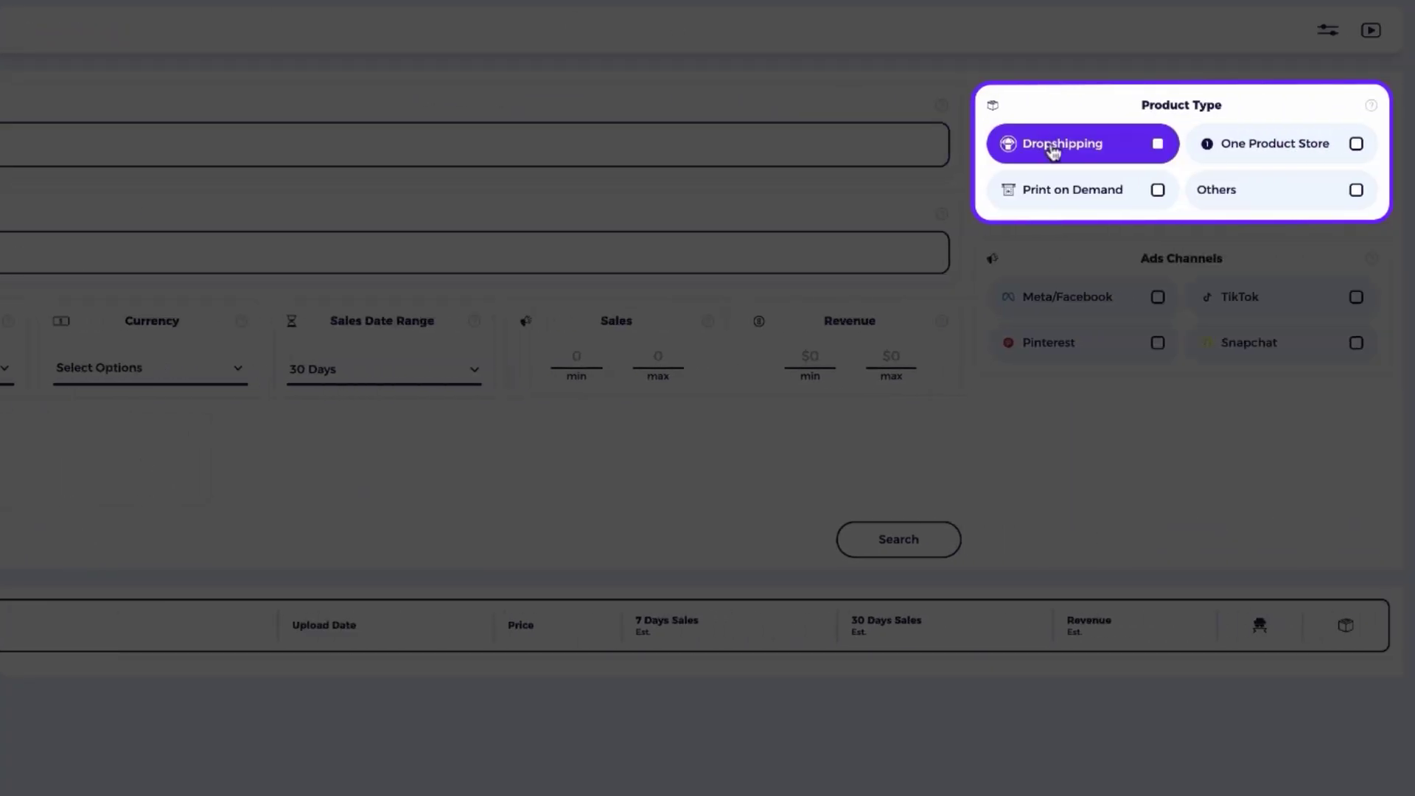
pyautogui.click(1077, 148)
pyautogui.click(1278, 146)
pyautogui.click(1257, 195)
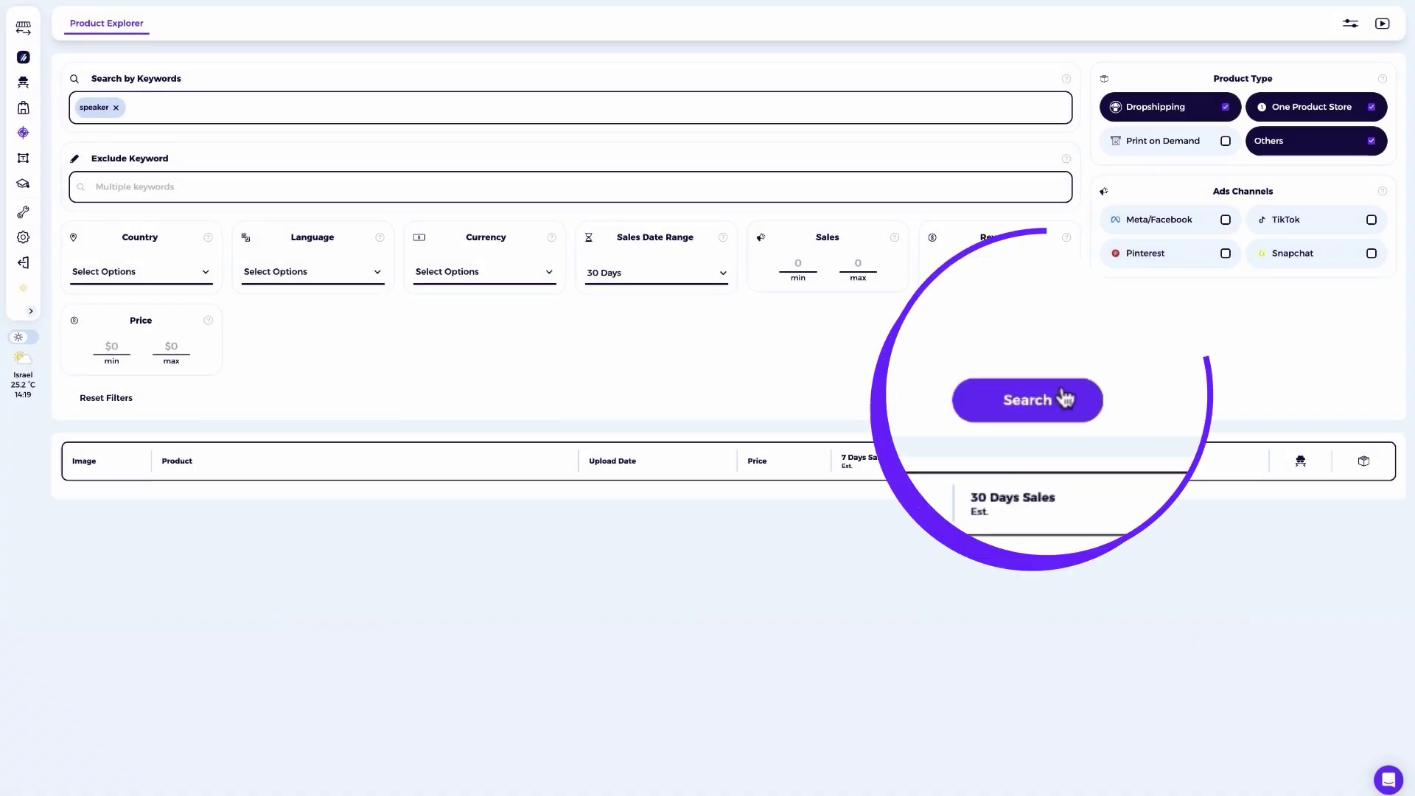
pyautogui.click(930, 539)
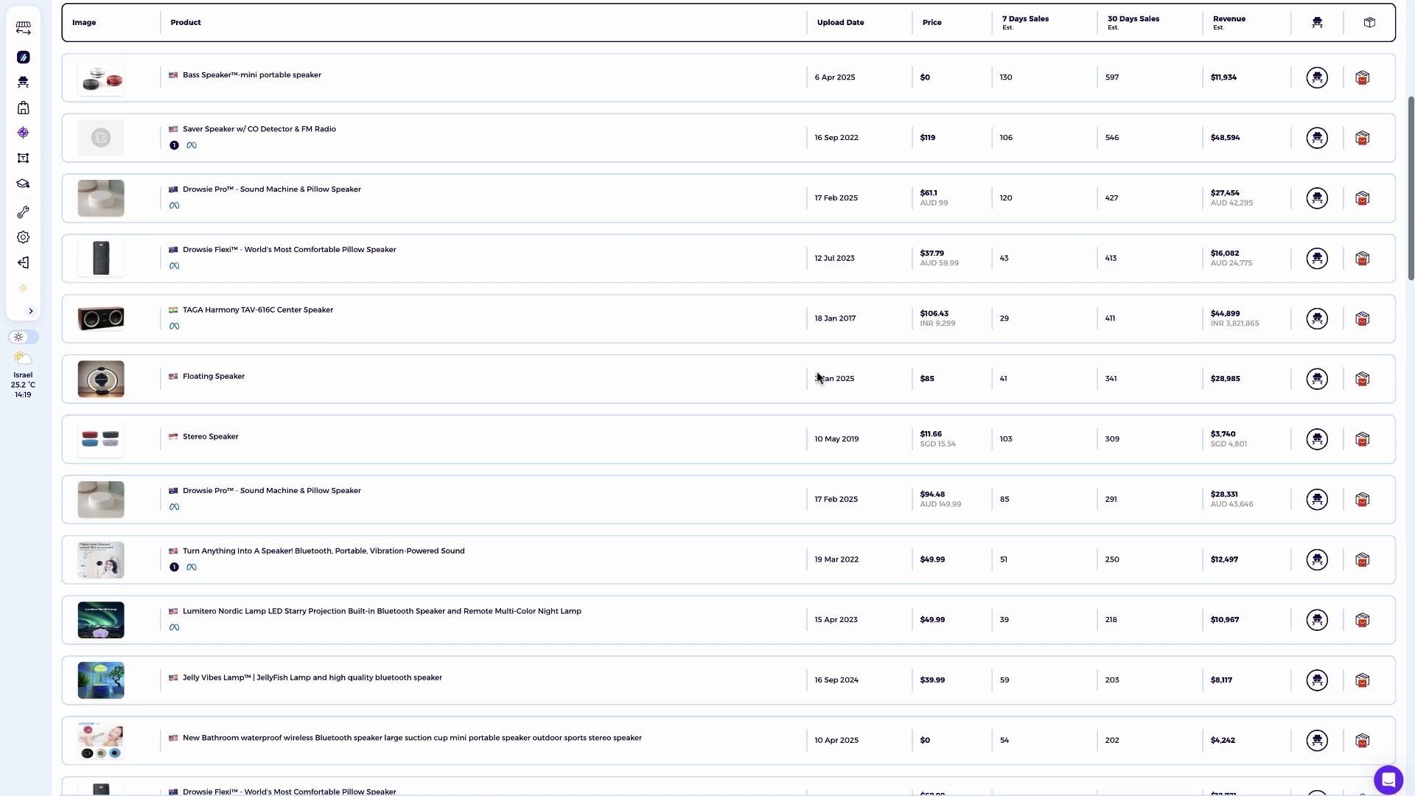
pyautogui.scroll(4, 350, 267)
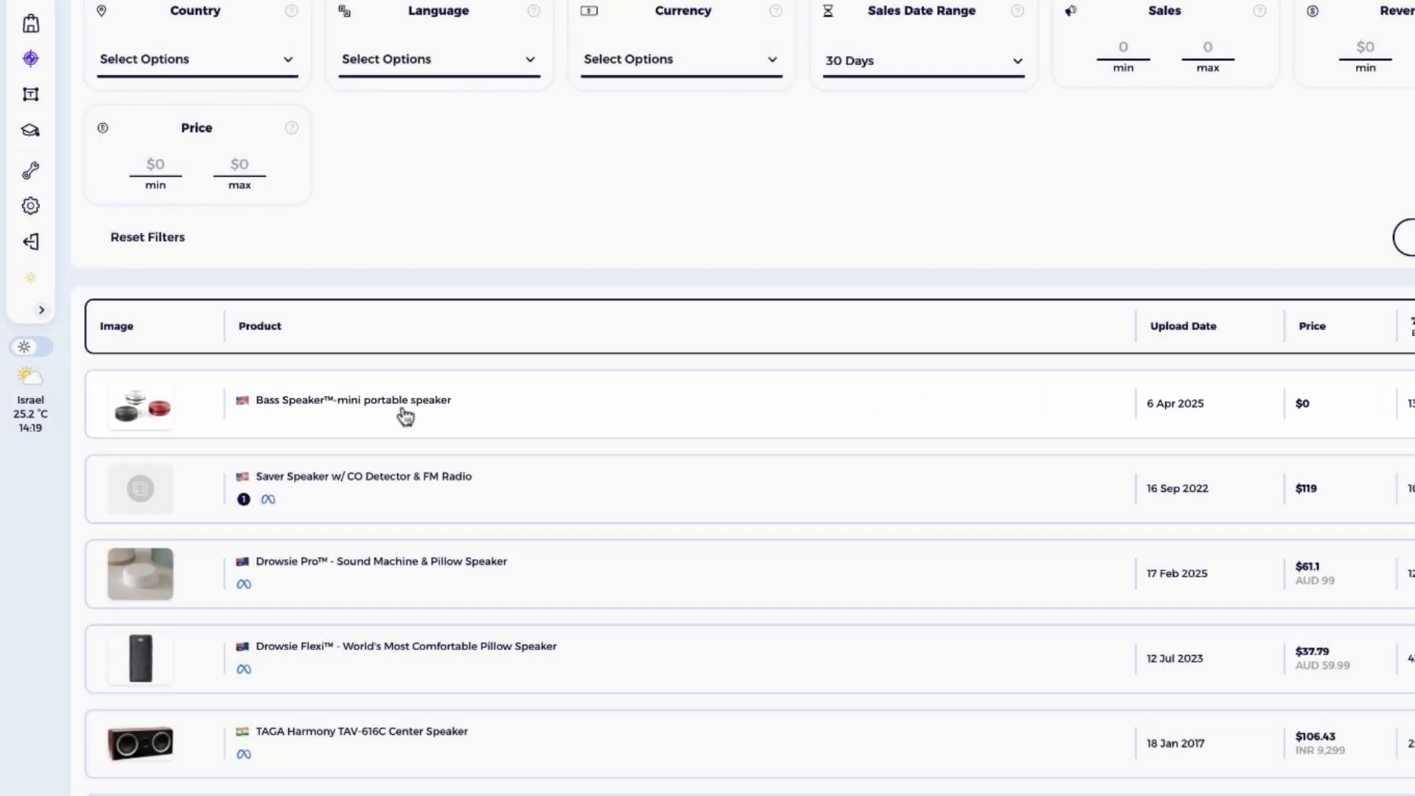
# Step: Open the Bass Speaker™ product page and scroll down through its How it Works section
pyautogui.click(359, 410)
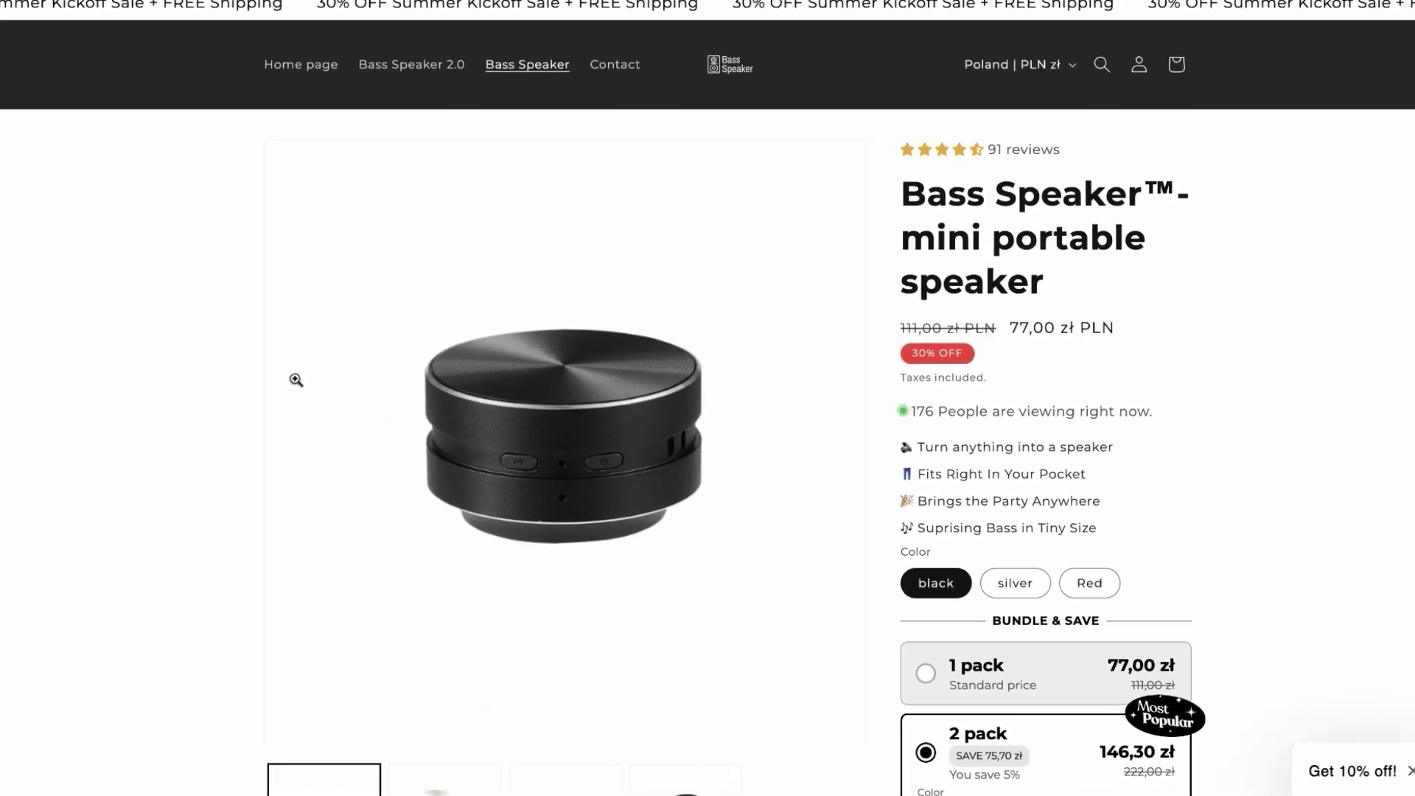
pyautogui.scroll(-10, 288, 378)
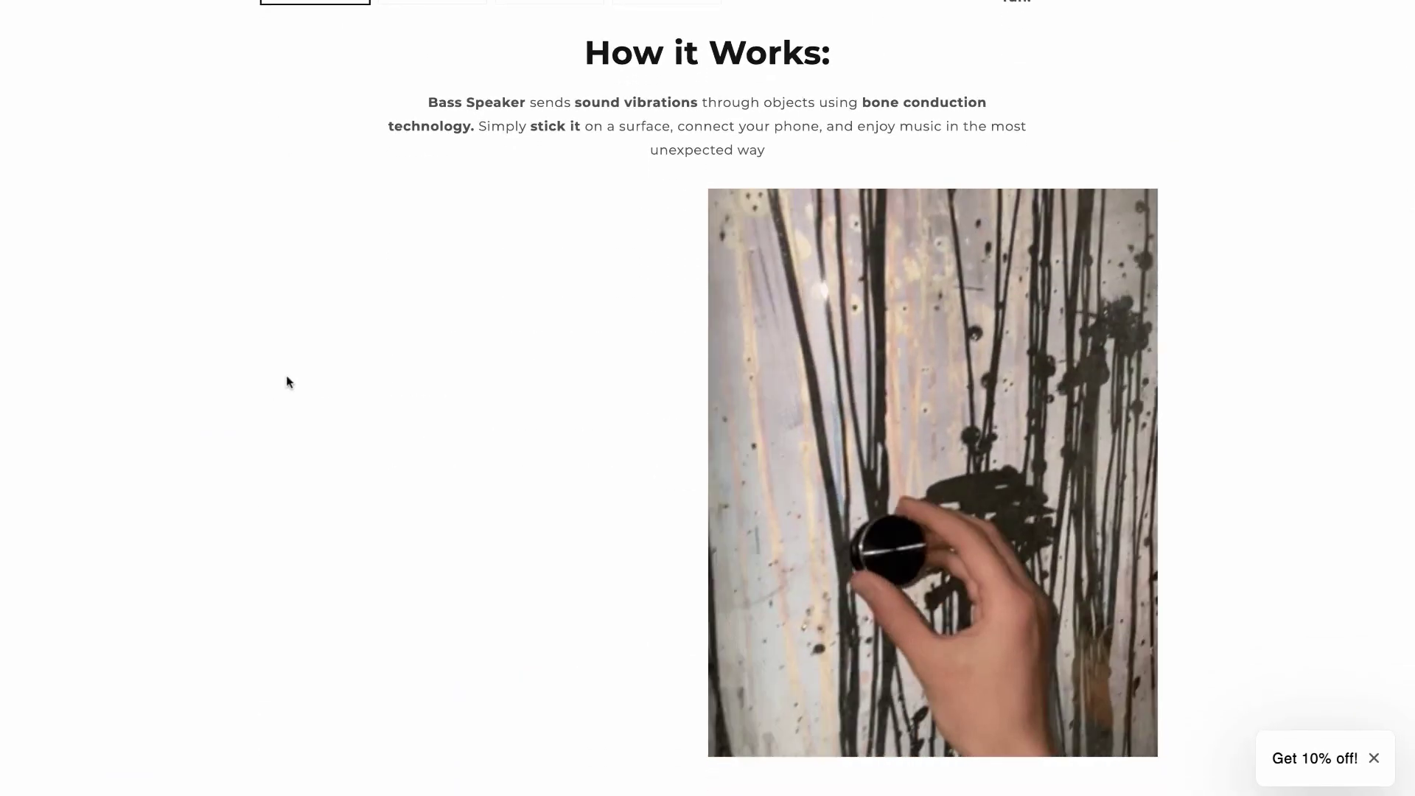
pyautogui.scroll(-6, 287, 378)
pyautogui.scroll(-4, 286, 378)
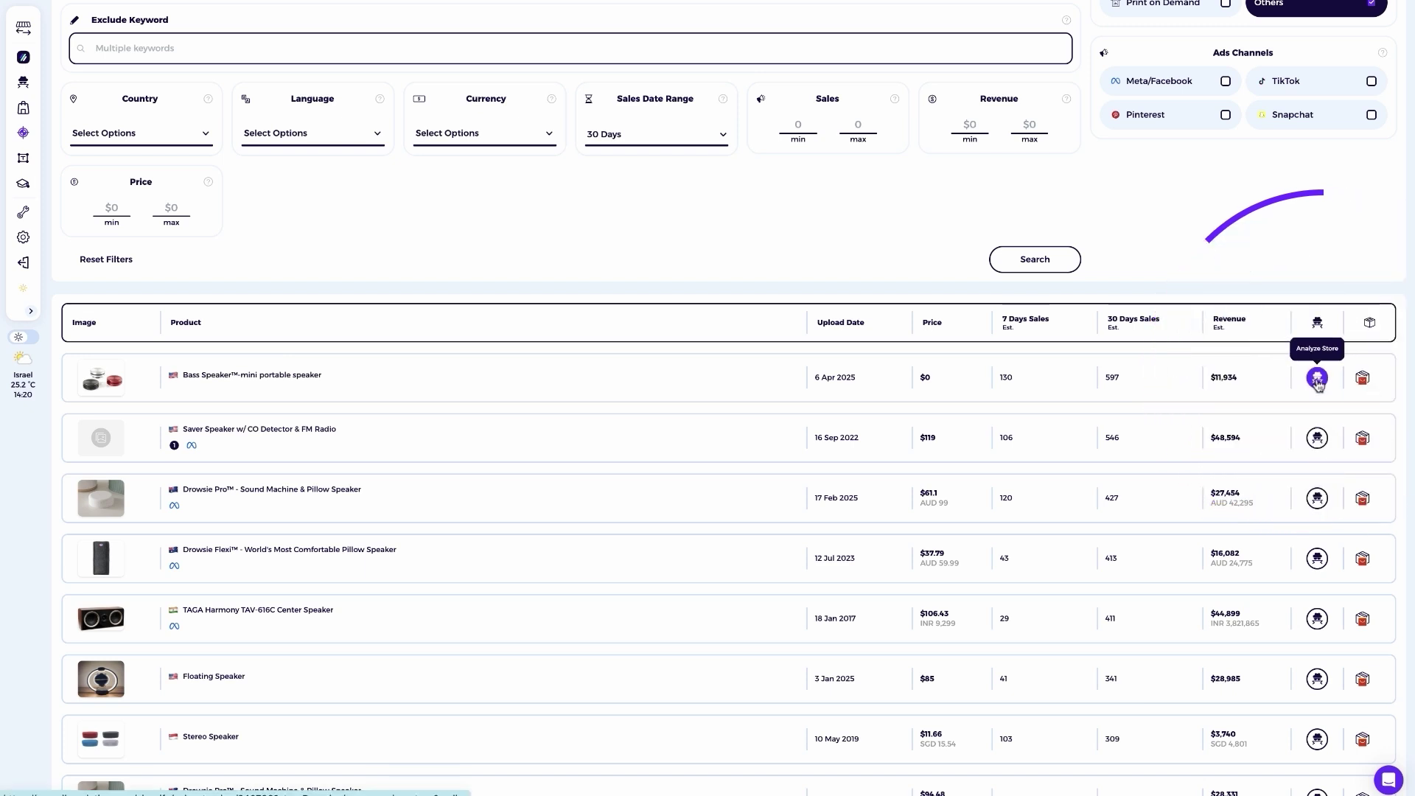
# Step: Analyze the Bass Speaker™ store in Sales Tracker: 2 products, 735 sales, $15,363 revenue
pyautogui.click(1318, 378)
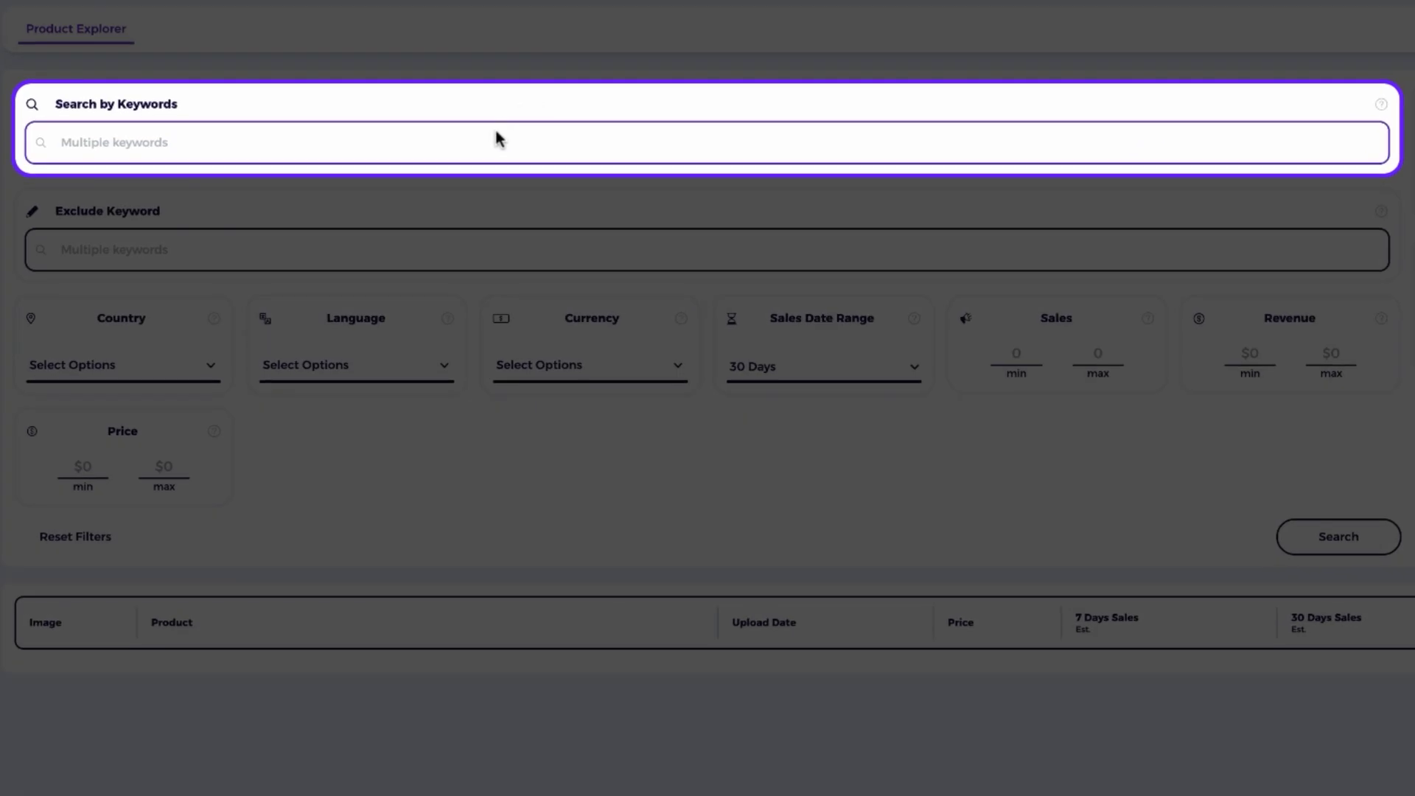
# Step: Search the keyword 'Pet' with Print on Demand product type and browse the results
pyautogui.click(495, 138)
pyautogui.write('Pet')
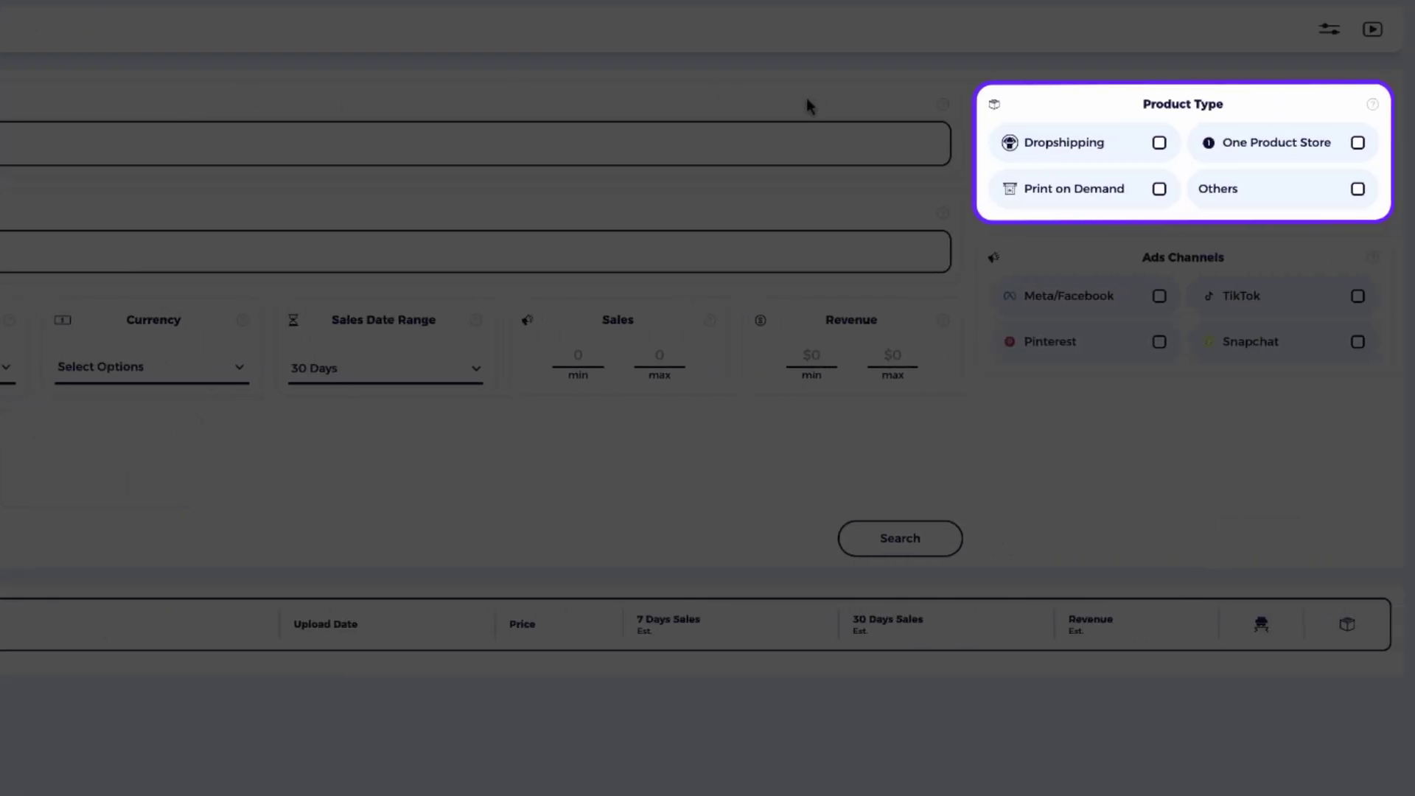
pyautogui.click(1121, 197)
pyautogui.click(868, 547)
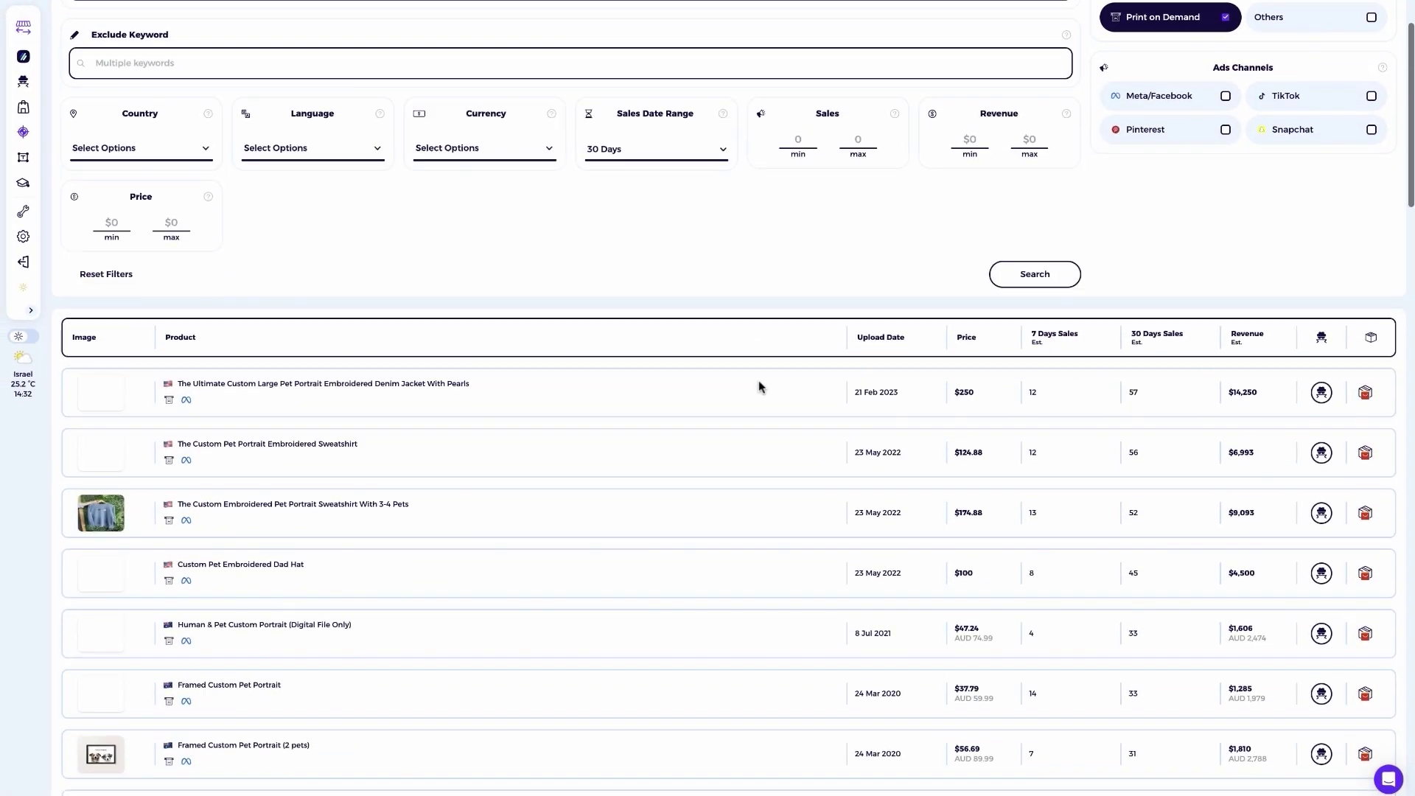
pyautogui.scroll(-15, 758, 381)
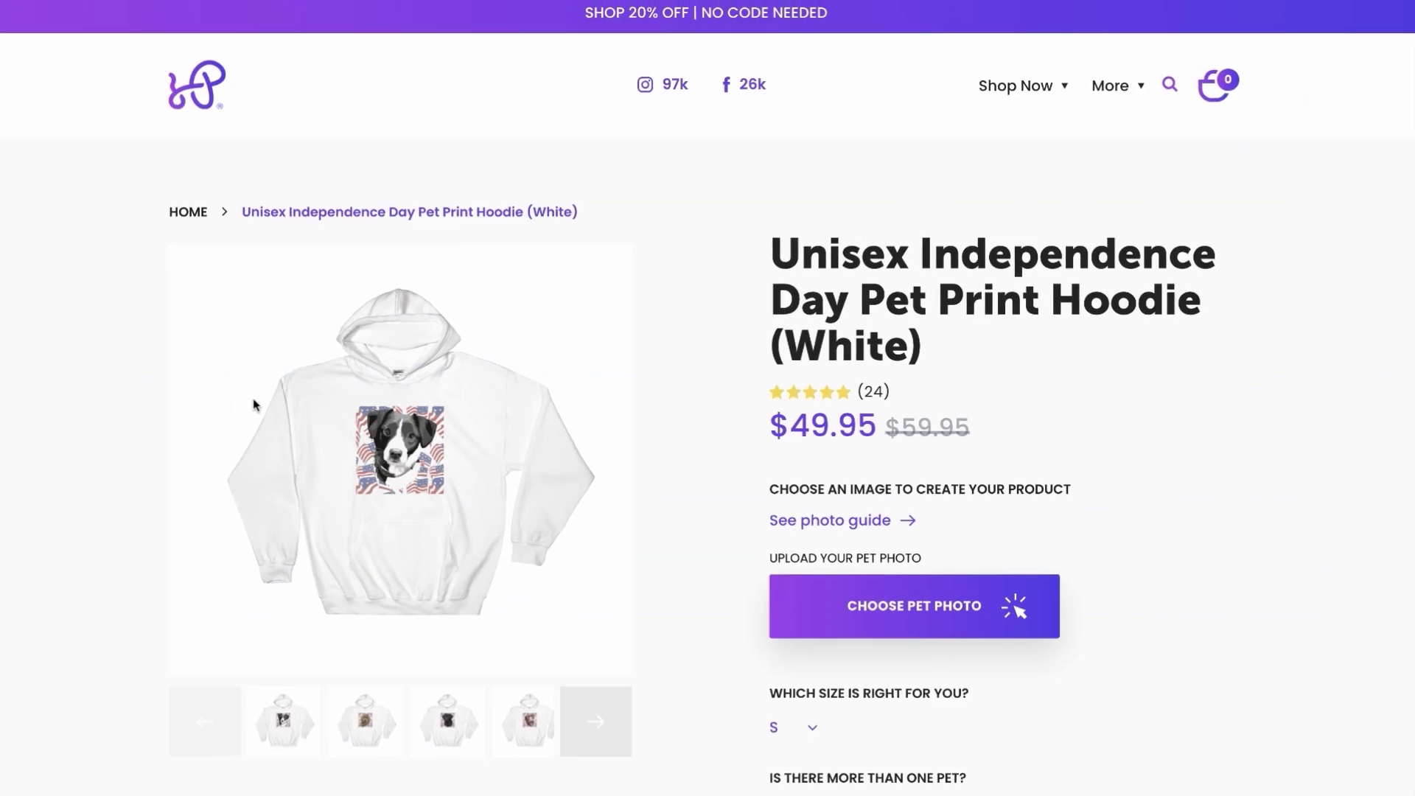
pyautogui.scroll(-1, 255, 398)
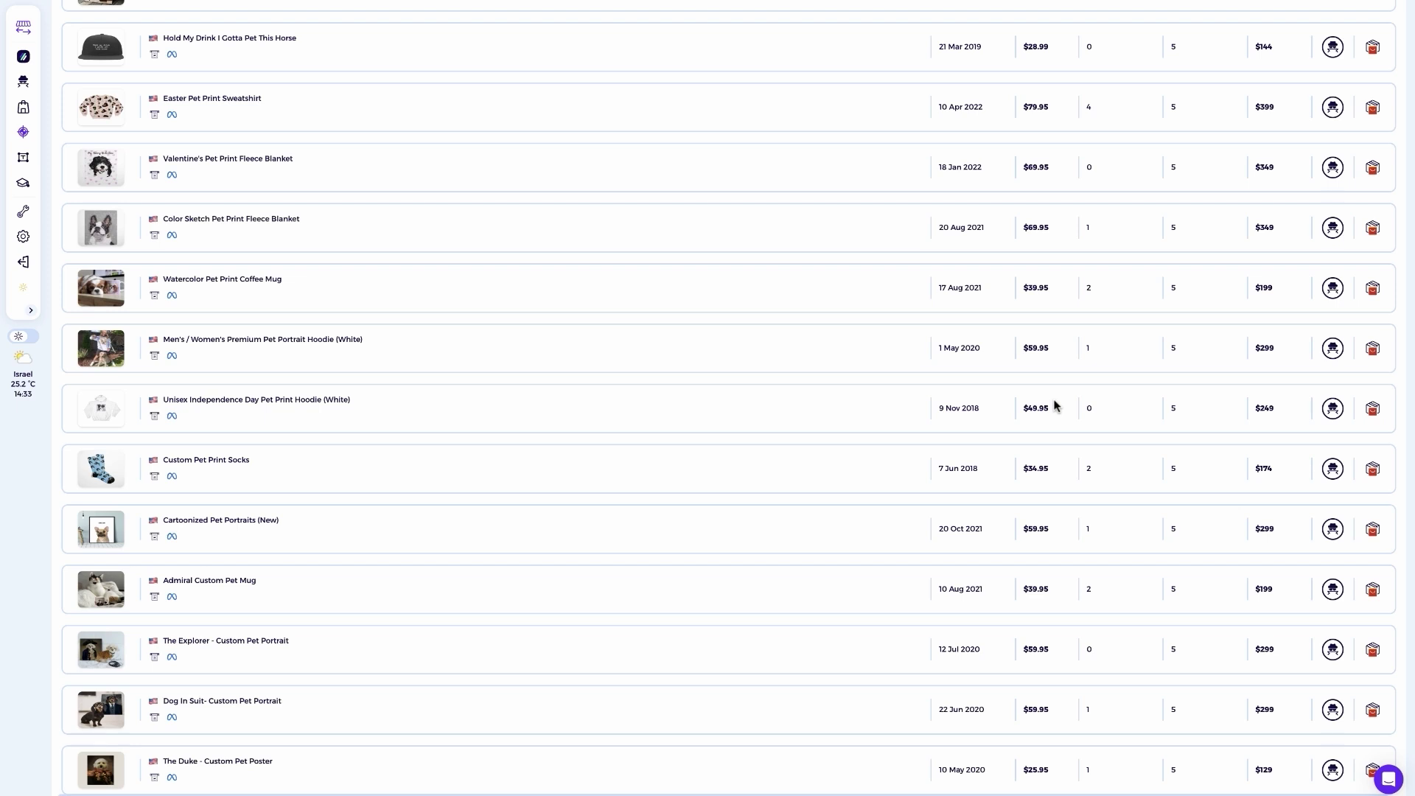
# Step: Analyze the printypets store (164 products, 387 sales, $17,857 revenue) and review its best sellers
pyautogui.click(1333, 409)
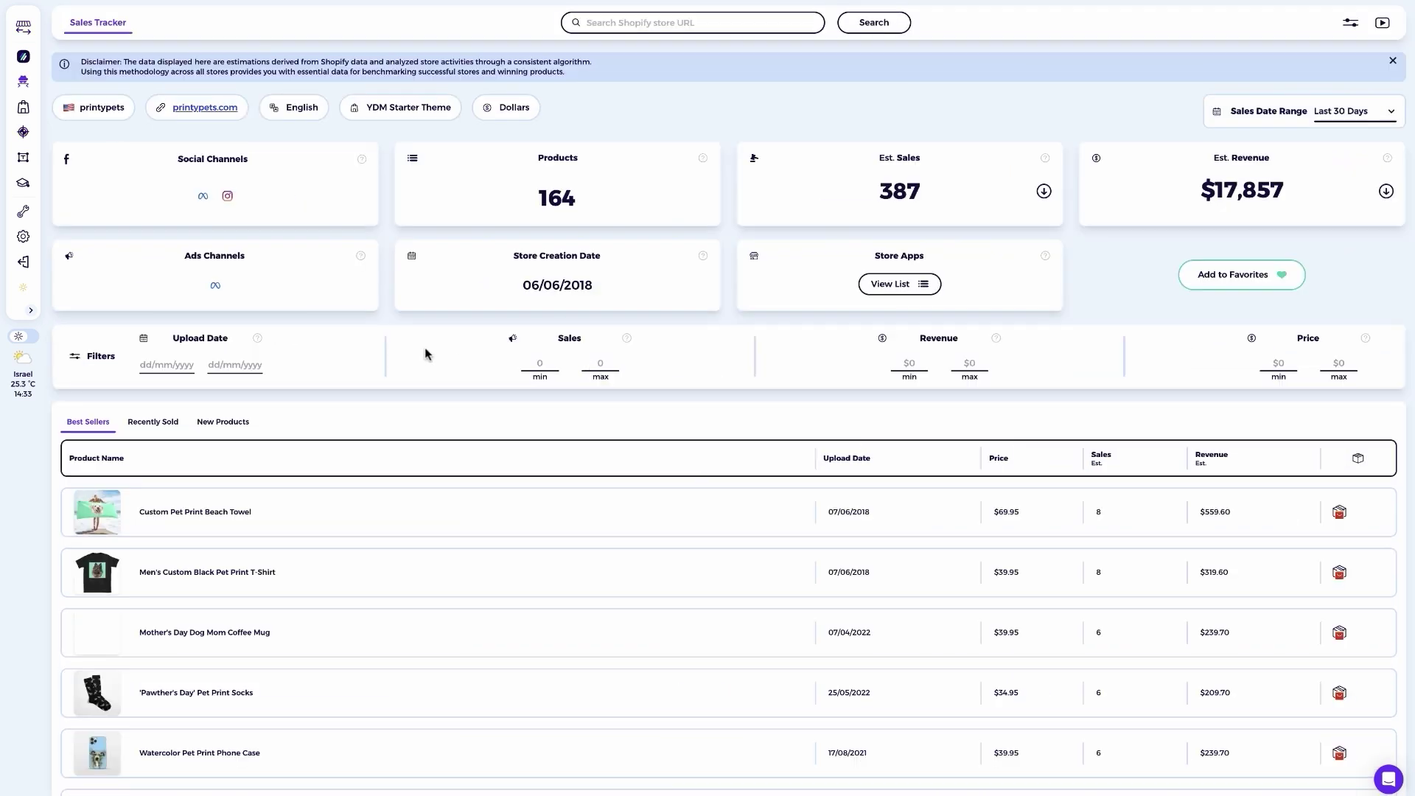
pyautogui.scroll(-3, 425, 347)
pyautogui.moveTo(131, 311)
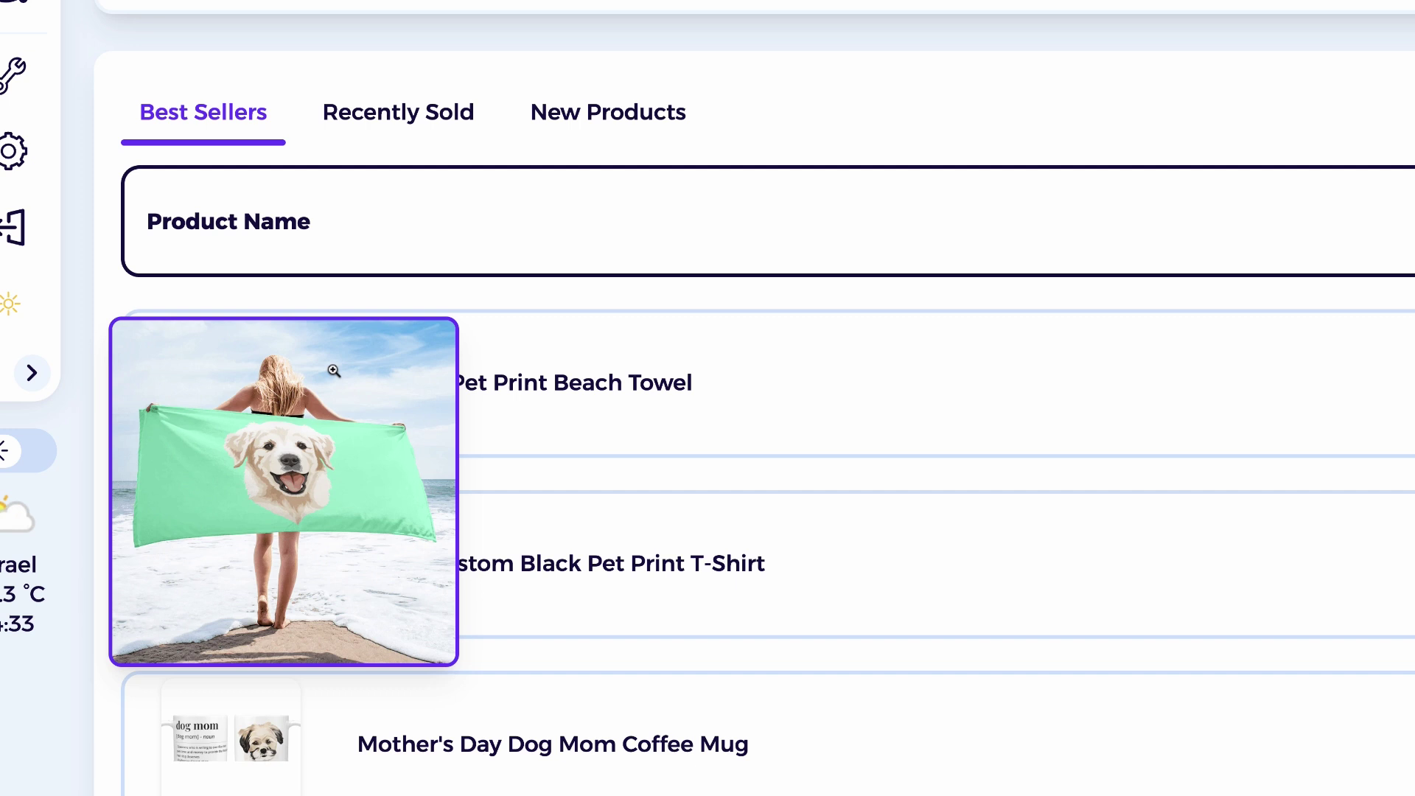
pyautogui.moveTo(231, 560)
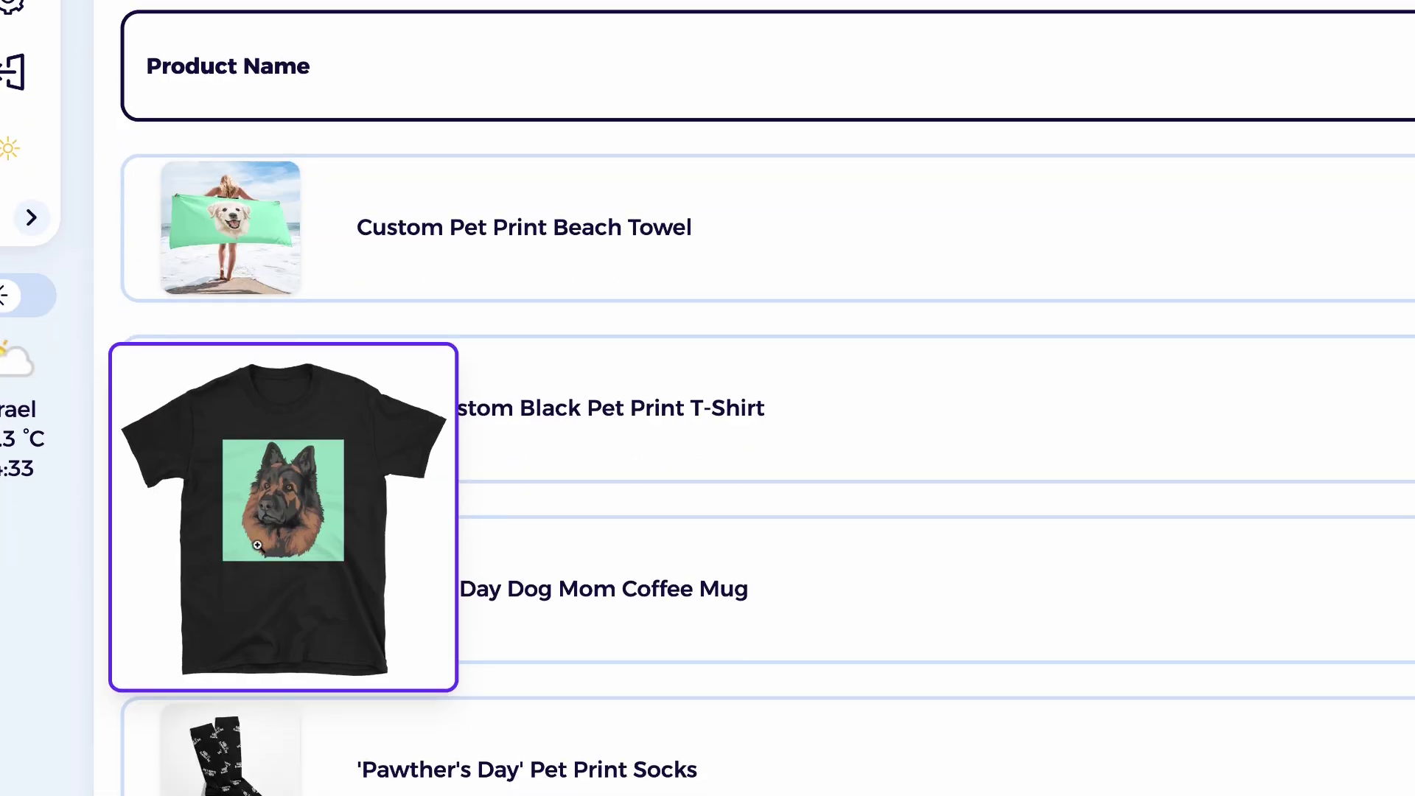